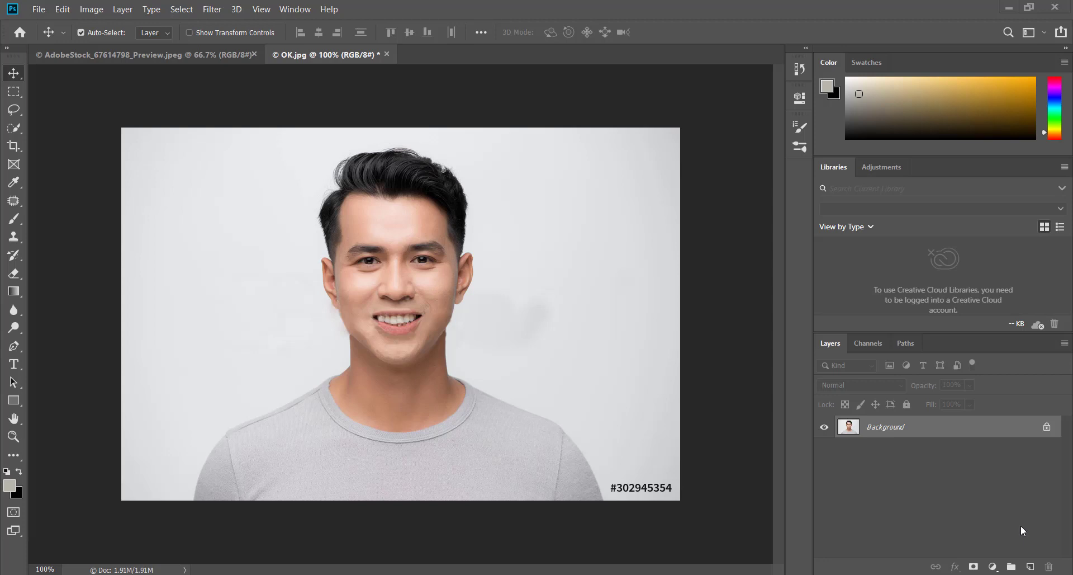
Unlock the portrait's Background layer so it becomes the editable Layer 0
{"action": "left_click", "coordinate": [1047, 426]}
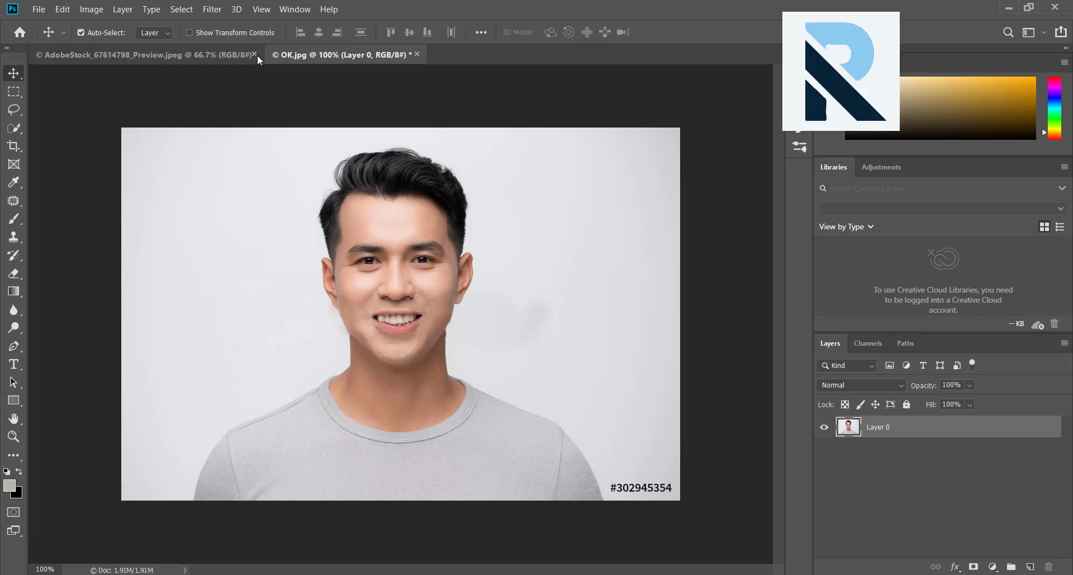
{"action": "left_click", "coordinate": [213, 58]}
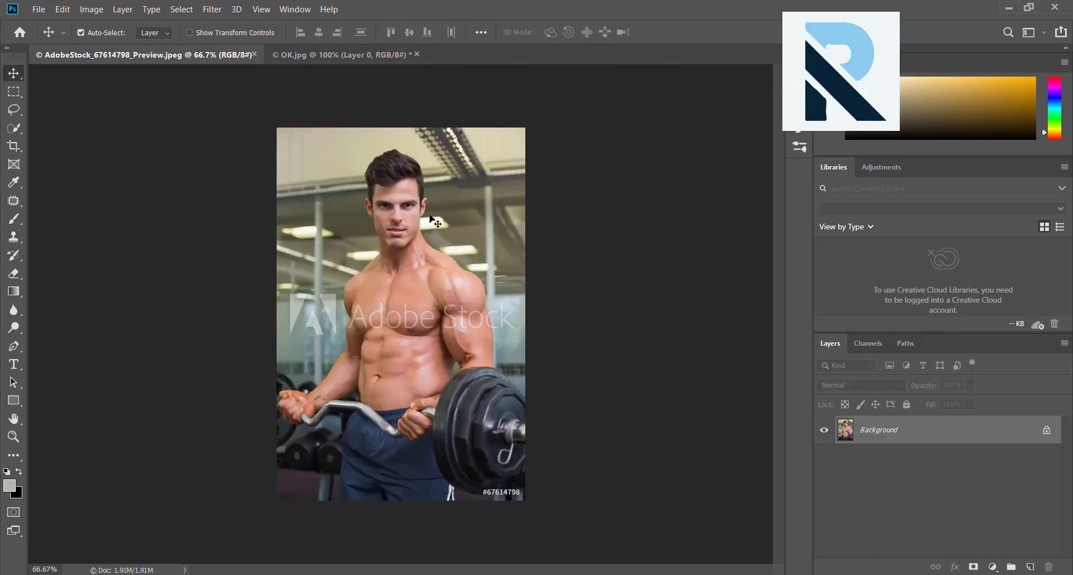
{"action": "key", "text": "ctrl+plus"}
{"action": "left_click", "coordinate": [497, 245], "text": "ctrl"}
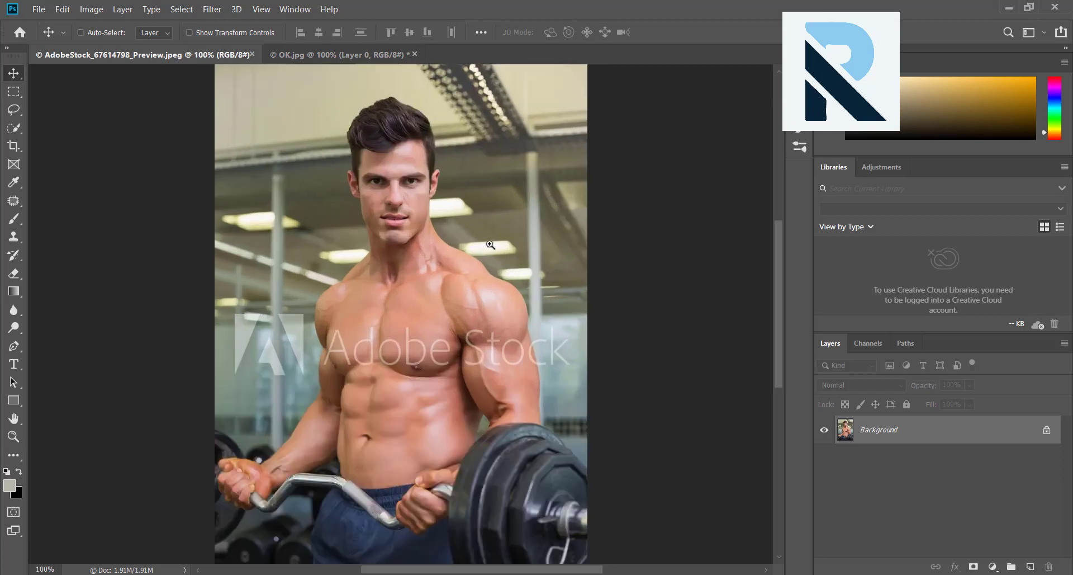
{"action": "key", "text": "ctrl+plus"}
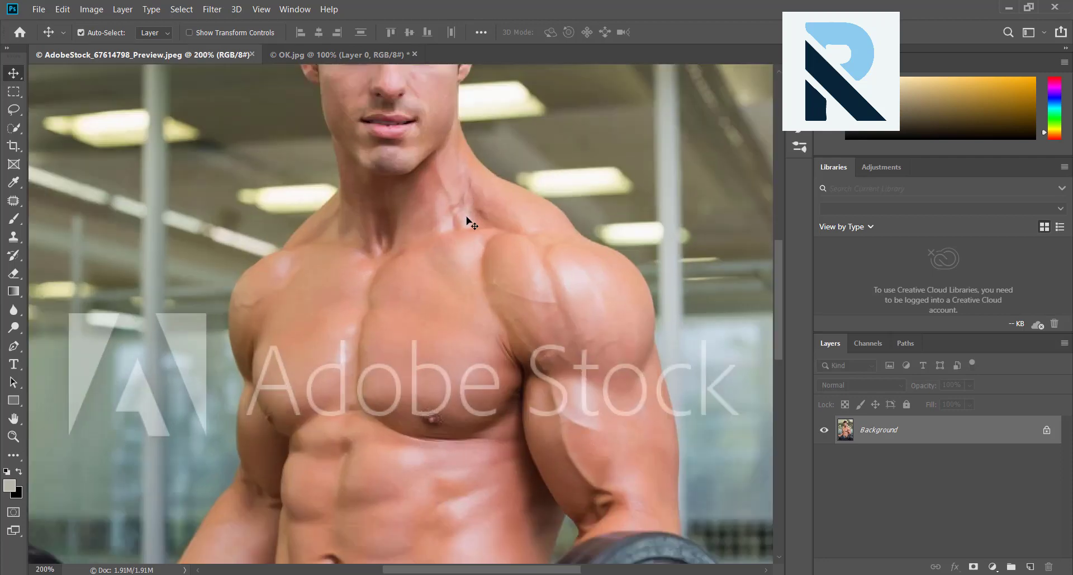
{"action": "scroll", "coordinate": [463, 210], "scroll_direction": "up", "scroll_amount": 5}
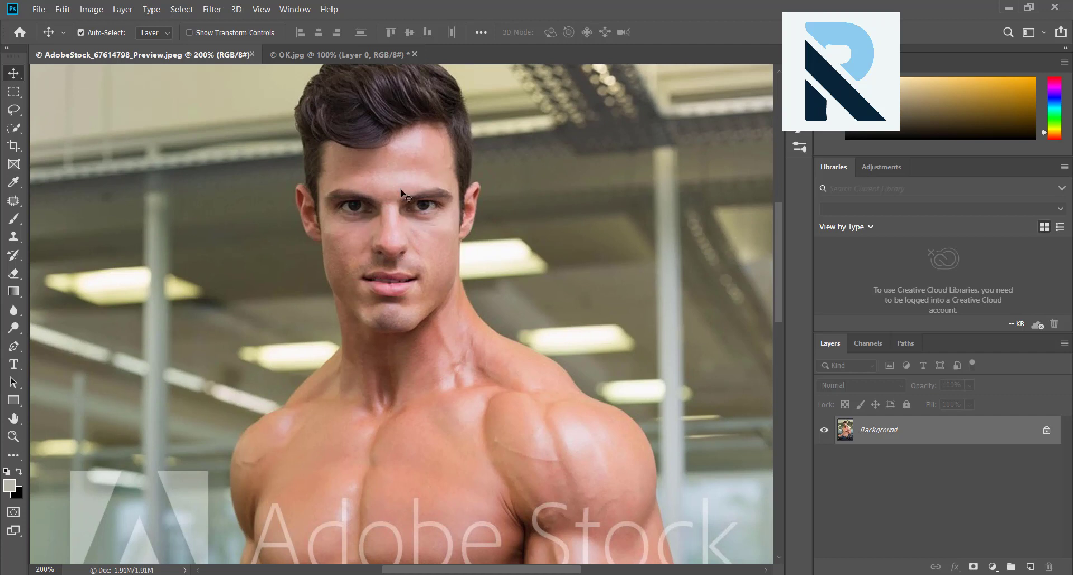
{"action": "scroll", "coordinate": [489, 192], "scroll_direction": "up", "scroll_amount": 1}
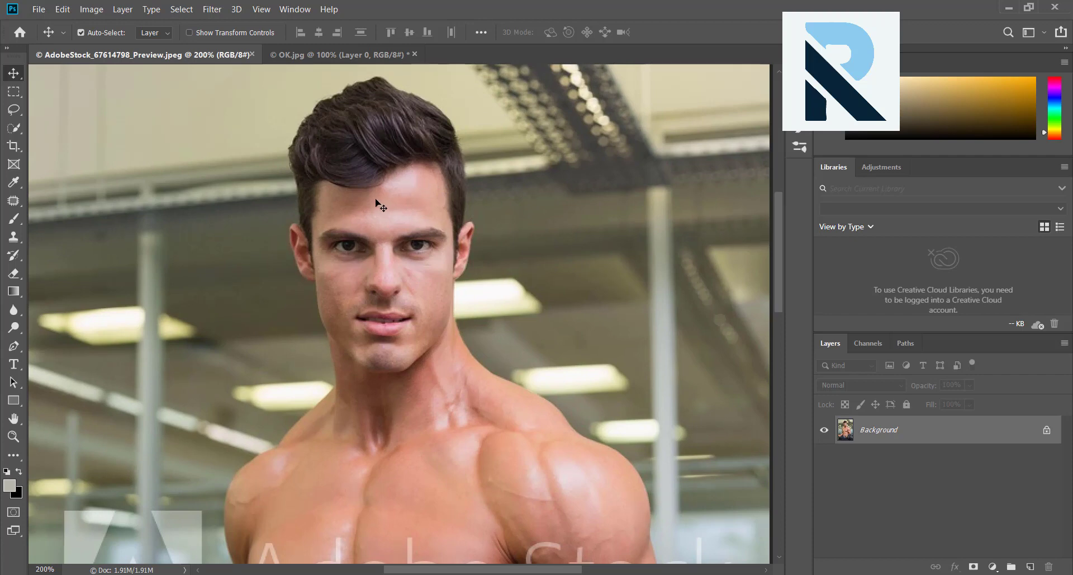
{"action": "left_click", "coordinate": [359, 61]}
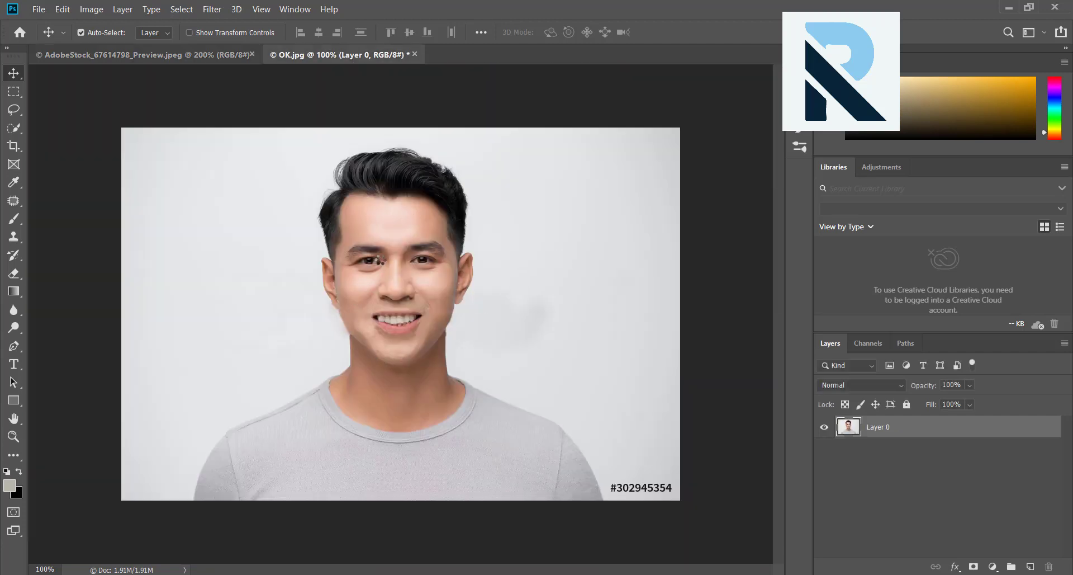
Zoom the portrait to 200% and unlock the AdobeStock gym photo's Background as Layer 0
{"action": "key", "text": "ctrl+plus"}
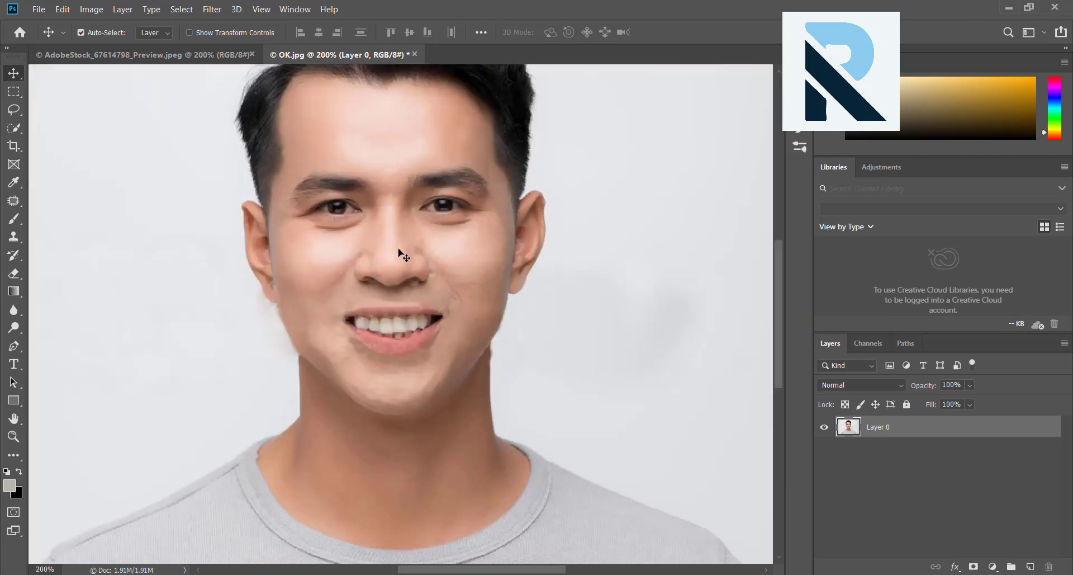
{"action": "mouse_move", "coordinate": [431, 228]}
{"action": "left_mouse_down"}
{"action": "mouse_move", "coordinate": [431, 299]}
{"action": "mouse_move", "coordinate": [437, 276]}
{"action": "left_mouse_up"}
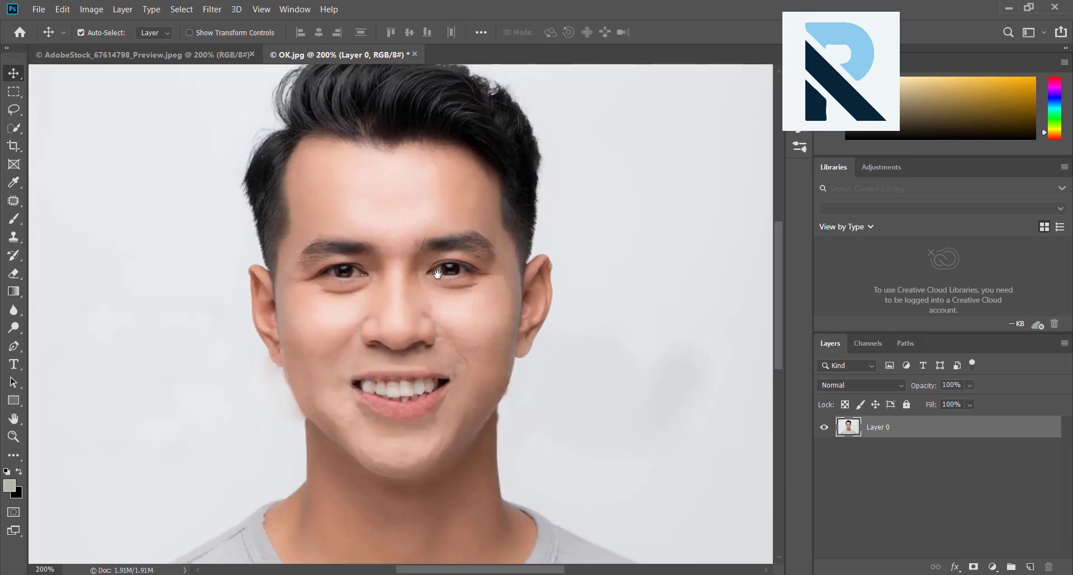
{"action": "left_click", "coordinate": [203, 62]}
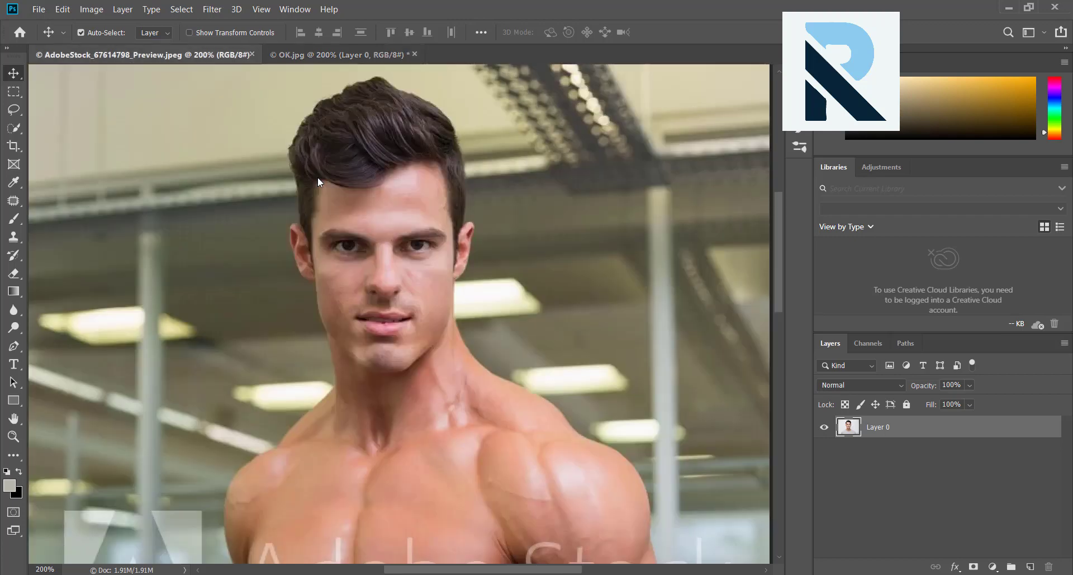
{"action": "left_click", "coordinate": [360, 62]}
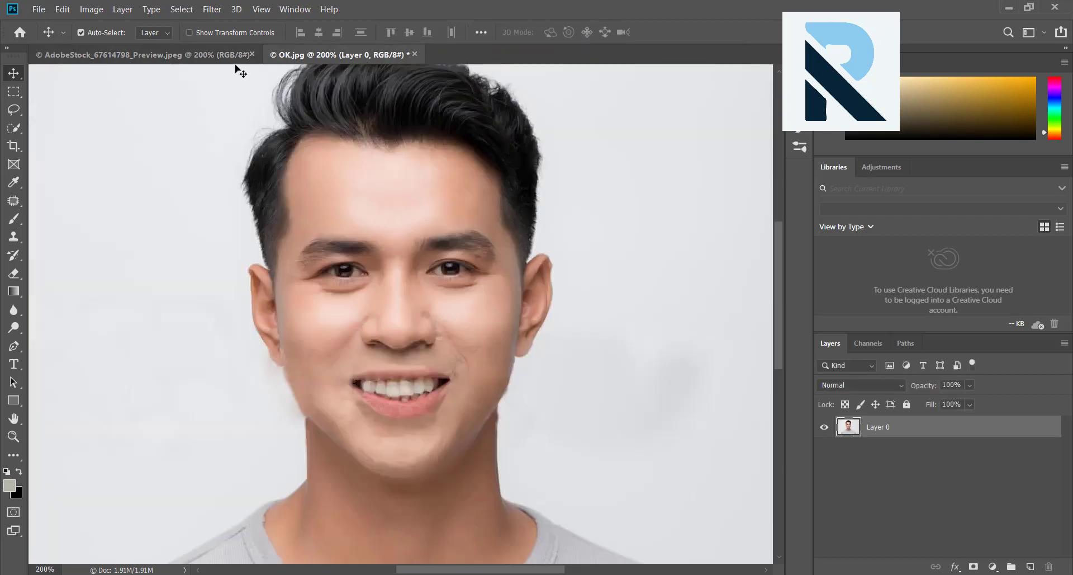
{"action": "left_click", "coordinate": [211, 55]}
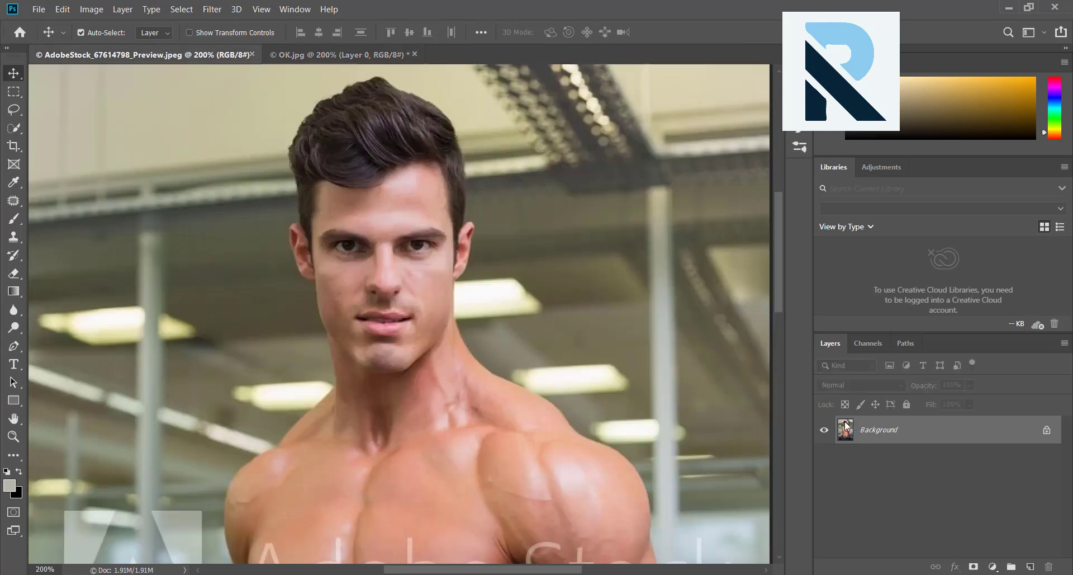
{"action": "left_click", "coordinate": [1047, 432]}
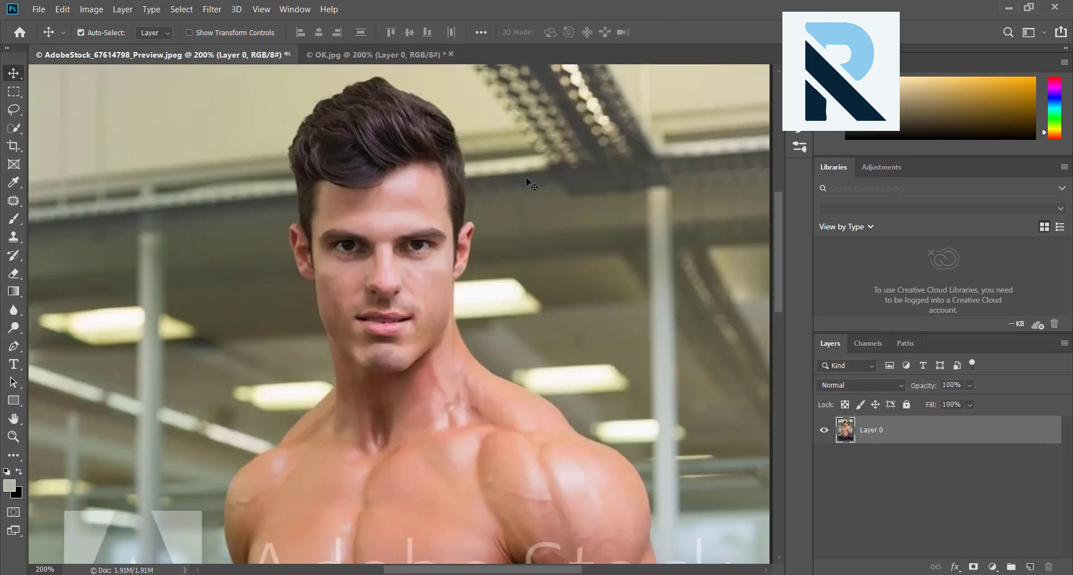
{"action": "left_click", "coordinate": [349, 56]}
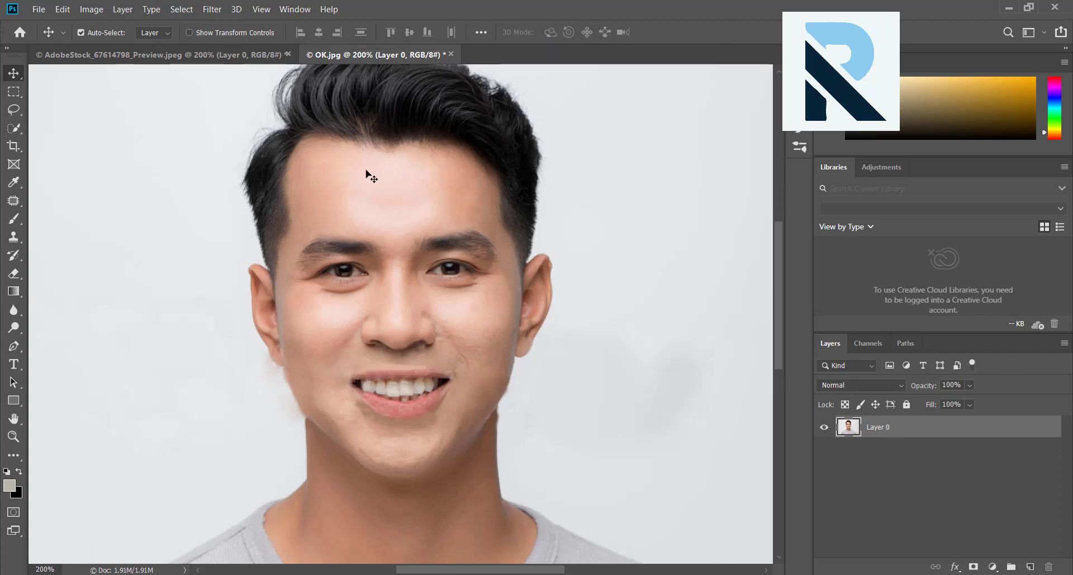
Switch to the plain Lasso Tool (L) for freehand selection
{"action": "key", "text": "l"}
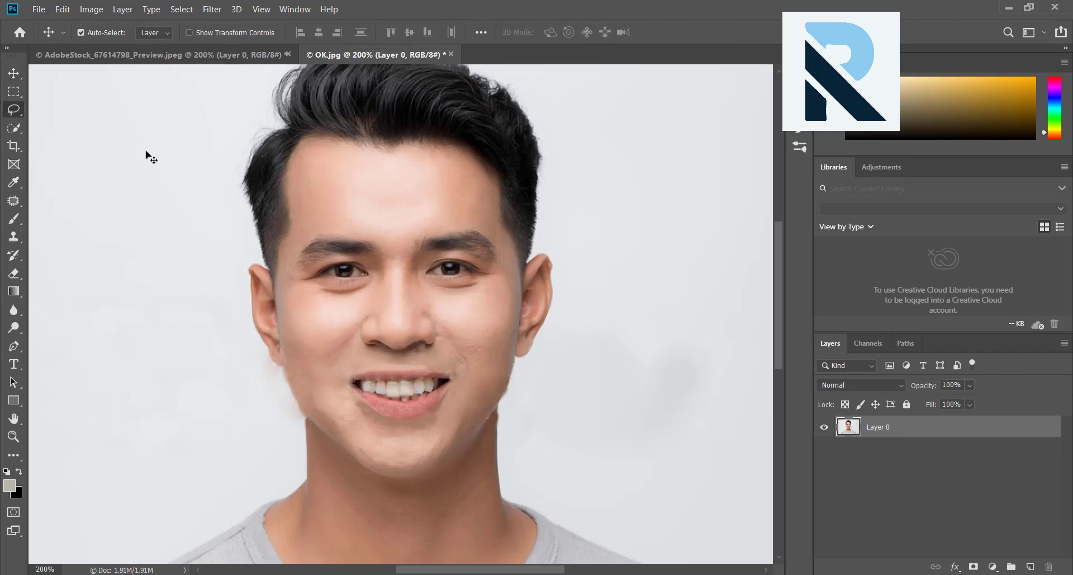
{"action": "right_click", "coordinate": [16, 111]}
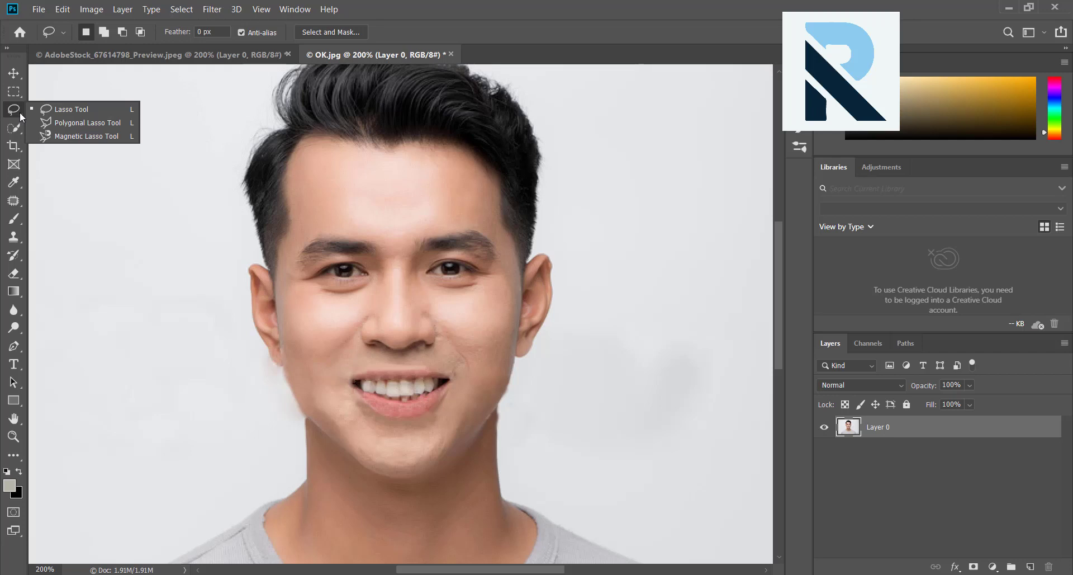
{"action": "left_click", "coordinate": [73, 110]}
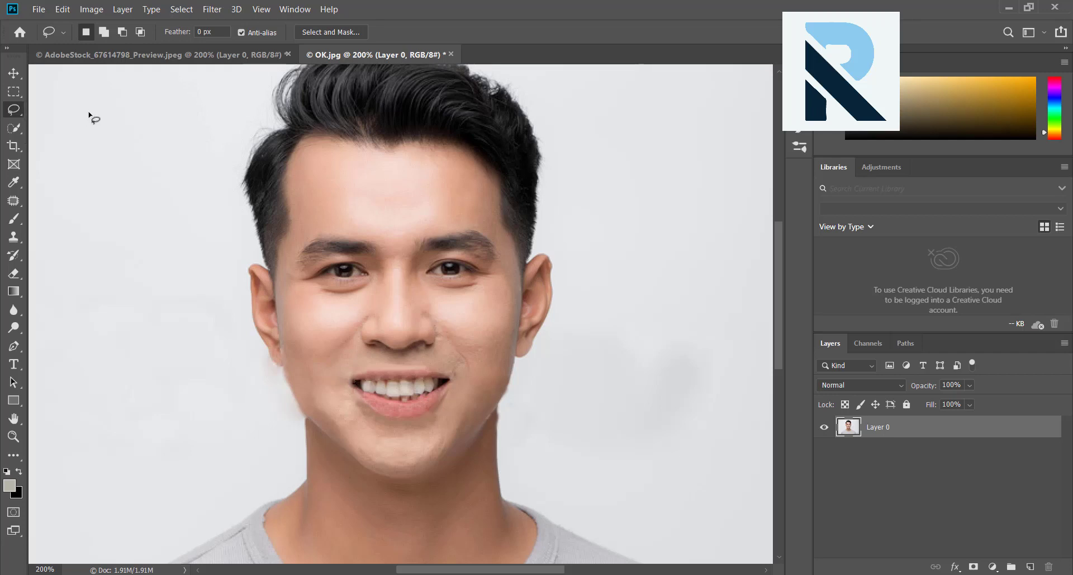
{"action": "right_click", "coordinate": [17, 114]}
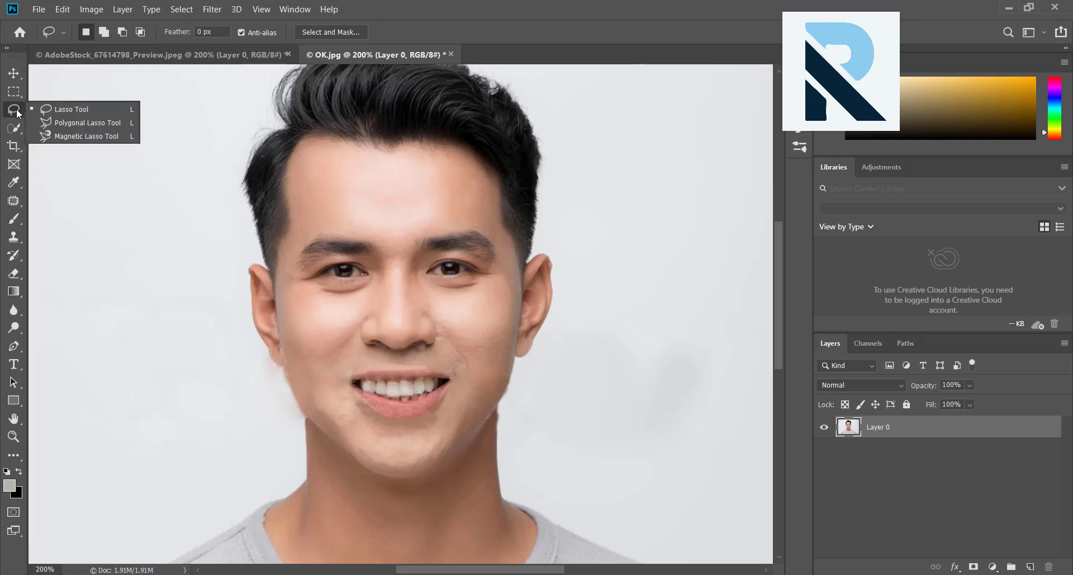
{"action": "left_click", "coordinate": [56, 110]}
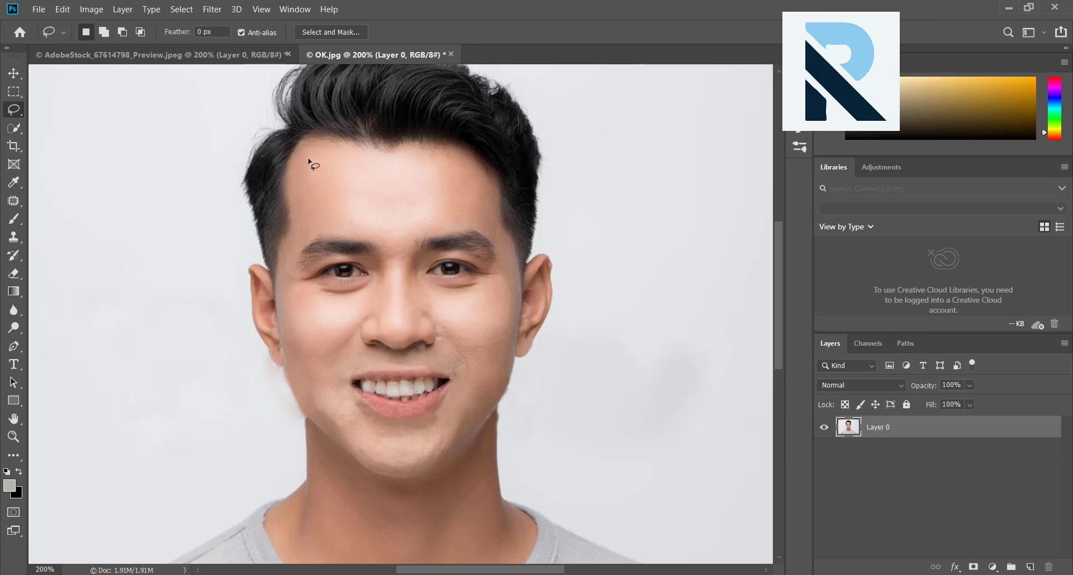
Lasso around the man's face from forehead down the right side, chin, and left jaw
{"action": "mouse_move", "coordinate": [309, 158]}
{"action": "left_mouse_down"}
{"action": "mouse_move", "coordinate": [427, 161]}
{"action": "mouse_move", "coordinate": [484, 196]}
{"action": "left_mouse_up"}
{"action": "mouse_move", "coordinate": [522, 288]}
{"action": "left_mouse_down"}
{"action": "mouse_move", "coordinate": [514, 366]}
{"action": "mouse_move", "coordinate": [494, 413]}
{"action": "left_mouse_up"}
{"action": "left_click_drag", "start_coordinate": [468, 448], "coordinate": [417, 475]}
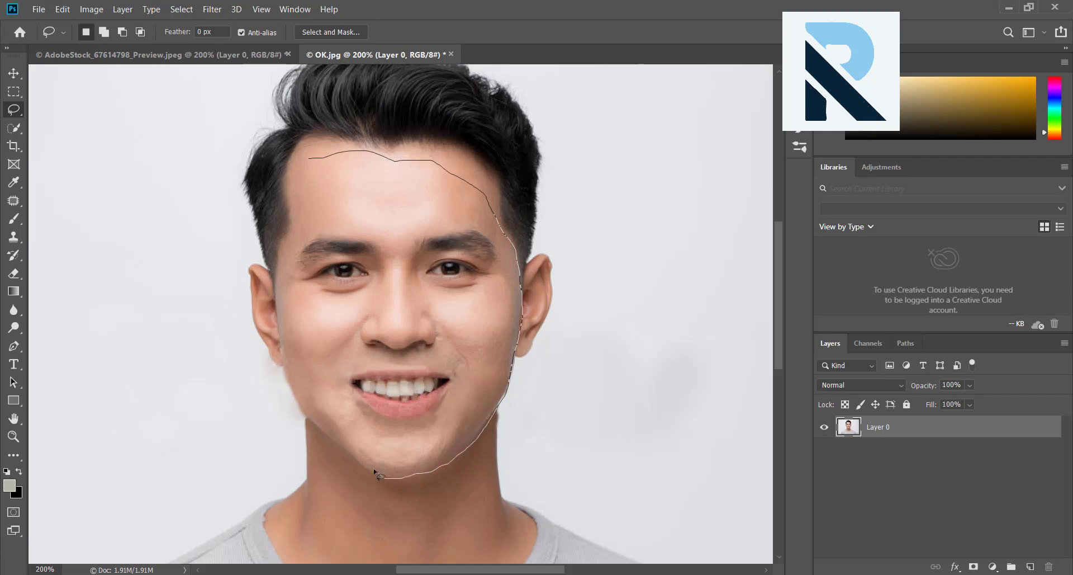
{"action": "mouse_move", "coordinate": [362, 471]}
{"action": "left_mouse_down"}
{"action": "mouse_move", "coordinate": [318, 429]}
{"action": "mouse_move", "coordinate": [288, 367]}
{"action": "mouse_move", "coordinate": [278, 302]}
{"action": "left_mouse_up"}
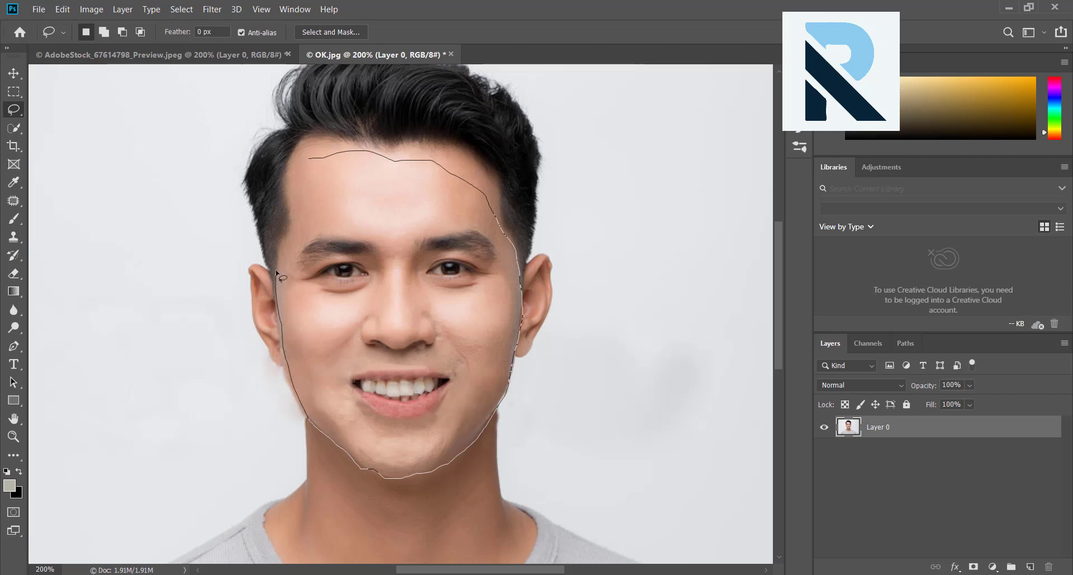
{"action": "mouse_move", "coordinate": [280, 255]}
{"action": "left_mouse_down"}
{"action": "mouse_move", "coordinate": [299, 179]}
{"action": "mouse_move", "coordinate": [317, 160]}
{"action": "left_mouse_up"}
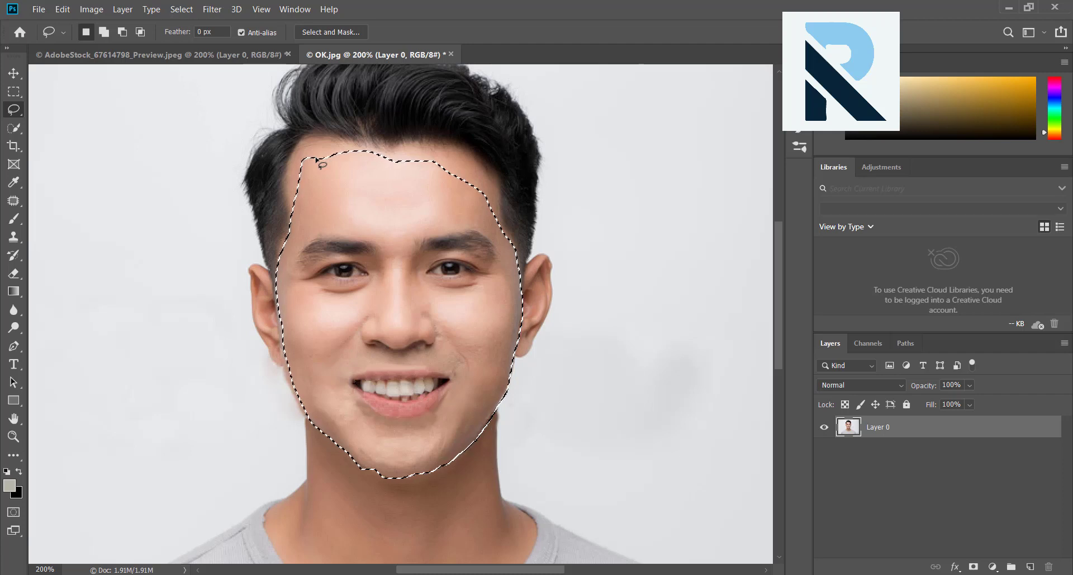
Shift-add the strip along the right ear edge to the face selection
{"action": "key", "text": "shift"}
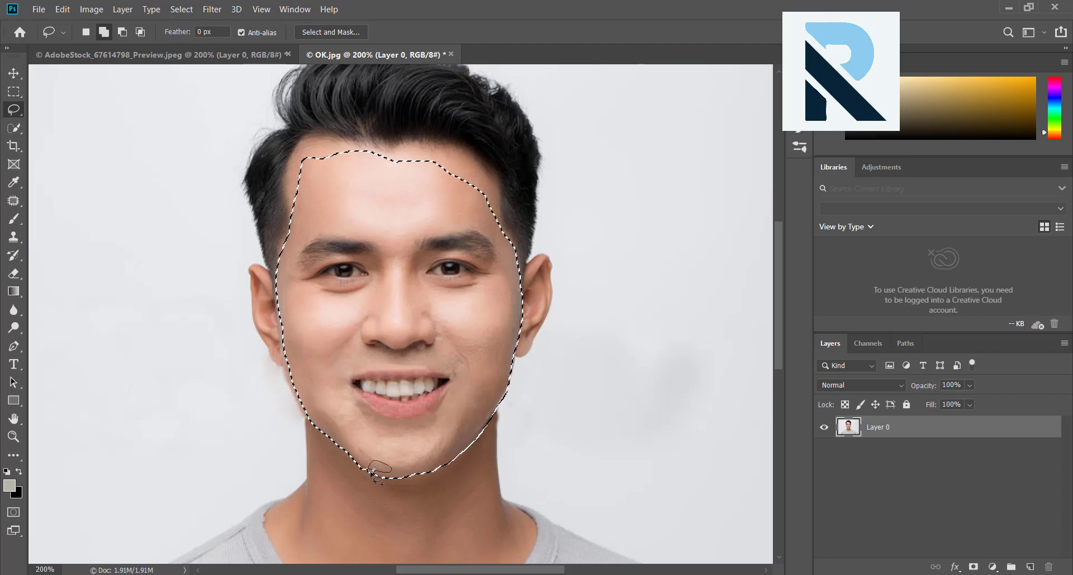
{"action": "key", "text": "shift"}
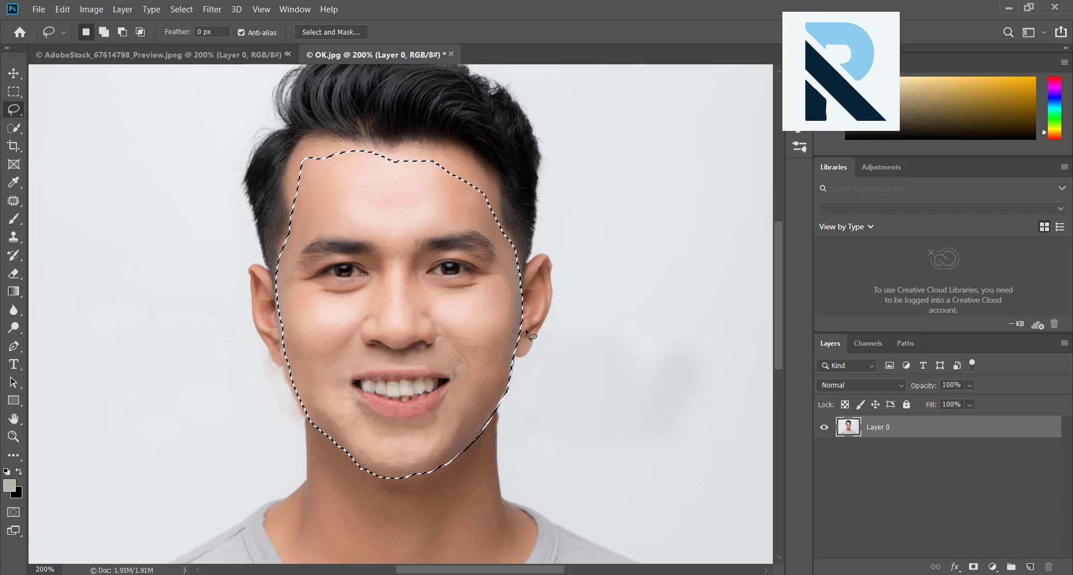
{"action": "key", "text": "shift"}
{"action": "left_click_drag", "start_coordinate": [528, 308], "coordinate": [526, 356]}
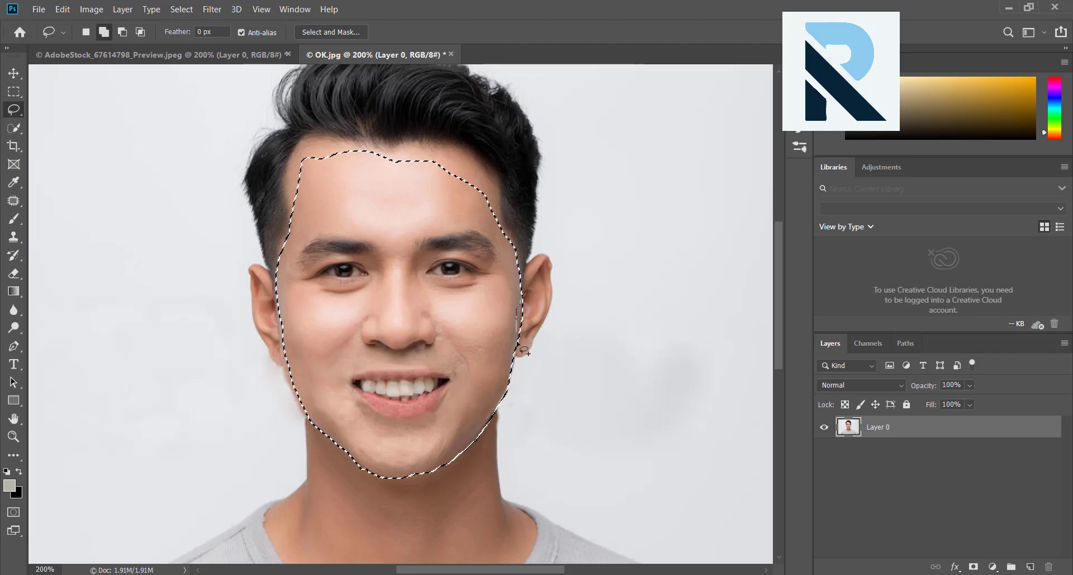
{"action": "left_click_drag", "start_coordinate": [525, 356], "coordinate": [518, 335]}
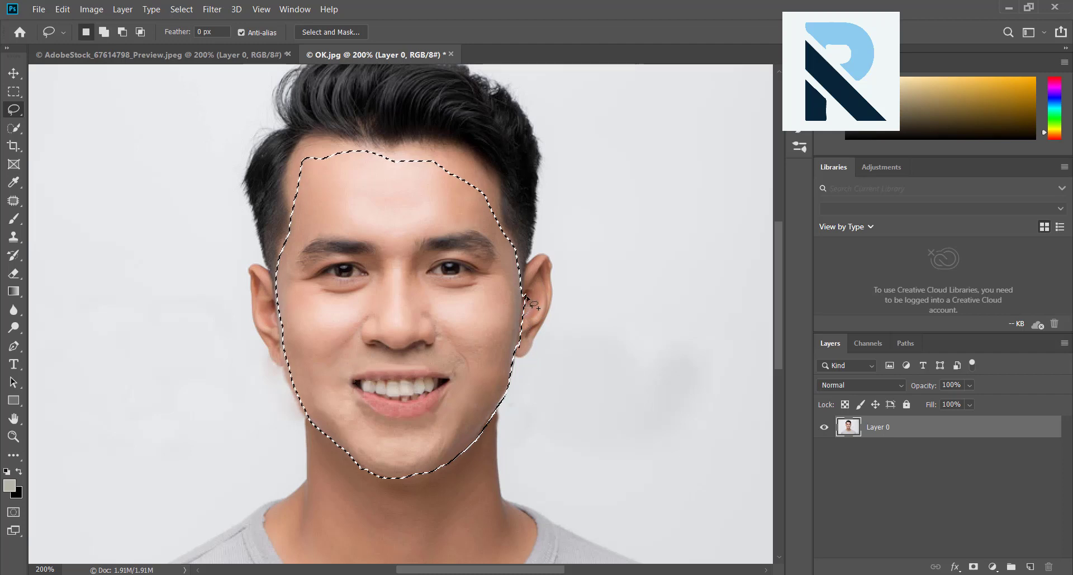
{"action": "mouse_move", "coordinate": [532, 292]}
{"action": "left_mouse_down"}
{"action": "mouse_move", "coordinate": [523, 349]}
{"action": "mouse_move", "coordinate": [541, 331]}
{"action": "mouse_move", "coordinate": [527, 297]}
{"action": "mouse_move", "coordinate": [520, 360]}
{"action": "left_mouse_up"}
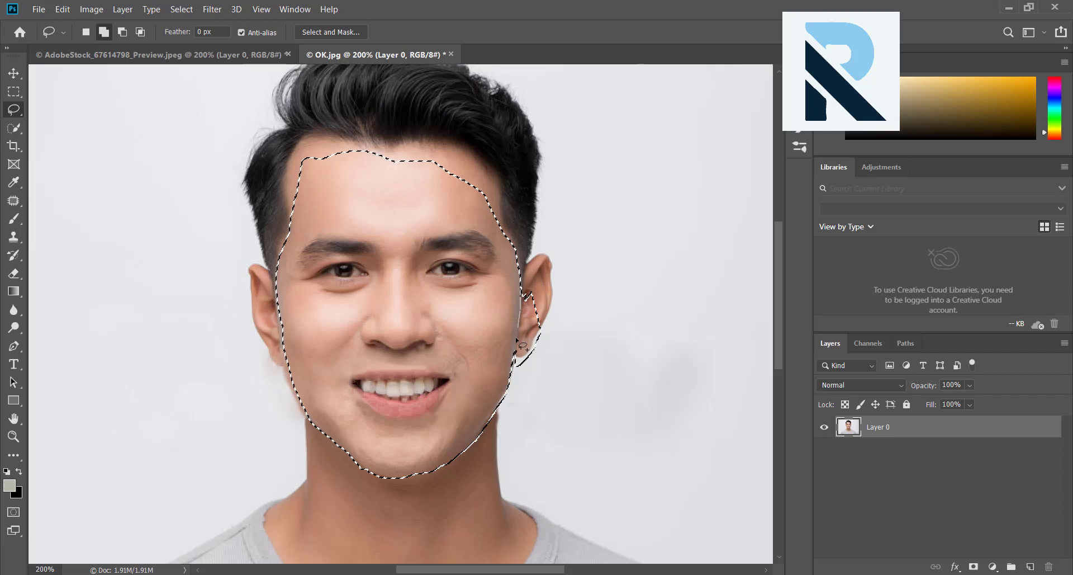
{"action": "left_click_drag", "start_coordinate": [520, 360], "coordinate": [486, 388]}
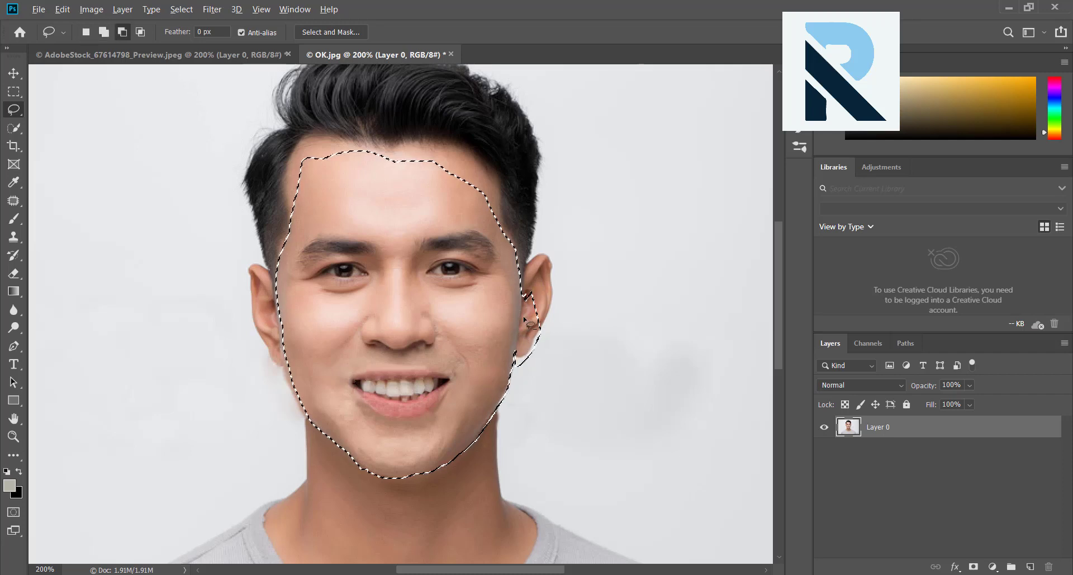
Alt-subtract the ear itself from the face selection
{"action": "key", "text": "alt"}
{"action": "mouse_move", "coordinate": [536, 327]}
{"action": "left_mouse_down"}
{"action": "mouse_move", "coordinate": [529, 303]}
{"action": "mouse_move", "coordinate": [527, 318]}
{"action": "mouse_move", "coordinate": [559, 308]}
{"action": "left_mouse_up"}
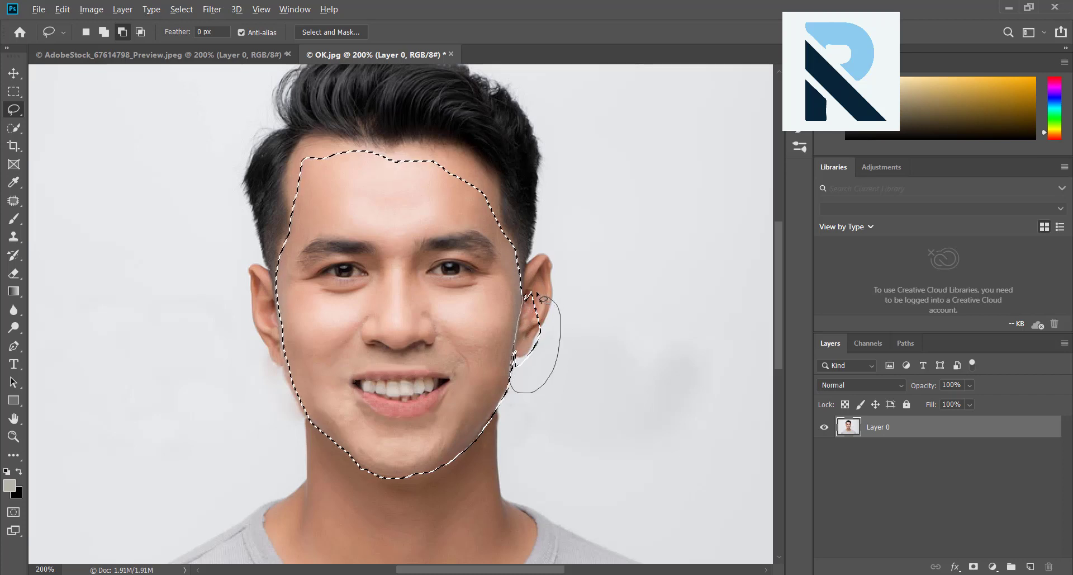
{"action": "left_click_drag", "start_coordinate": [559, 309], "coordinate": [586, 282]}
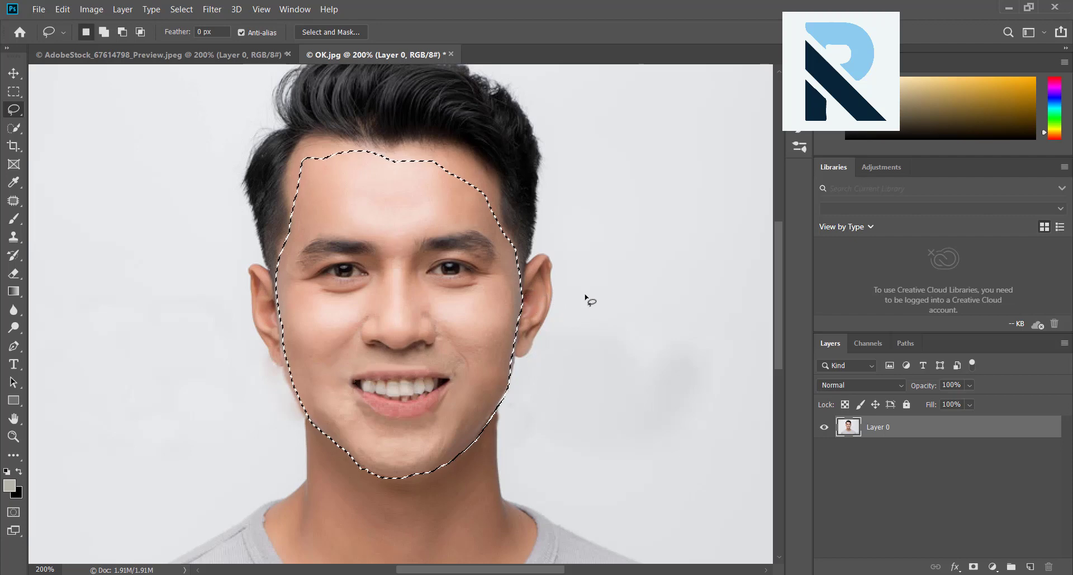
{"action": "key", "text": "shift"}
Zoom to 300% and Alt-trim excess selection along the jaw and chin
{"action": "key", "text": "ctrl+plus"}
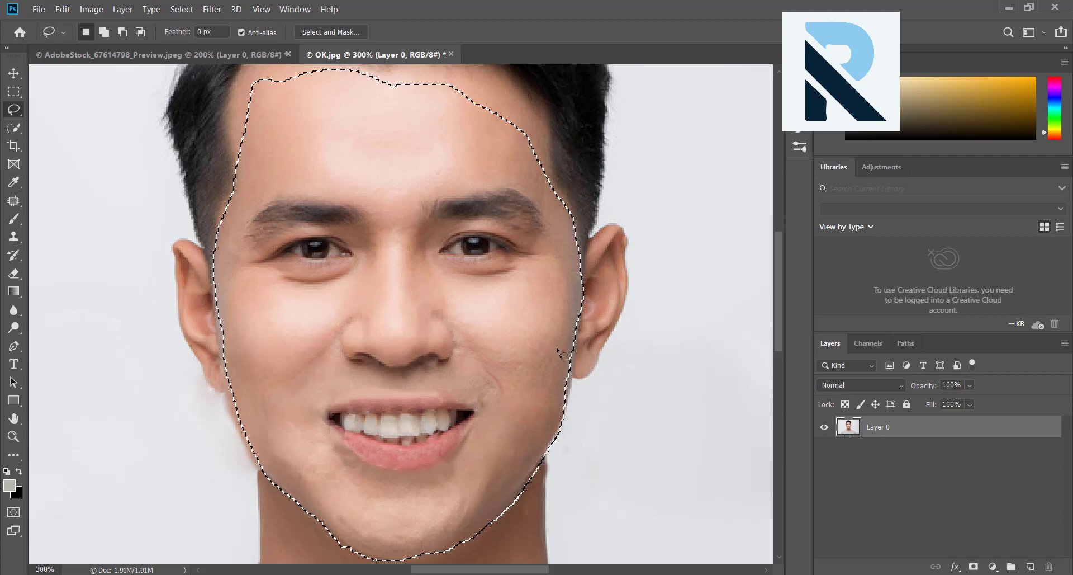
{"action": "key", "text": "shift"}
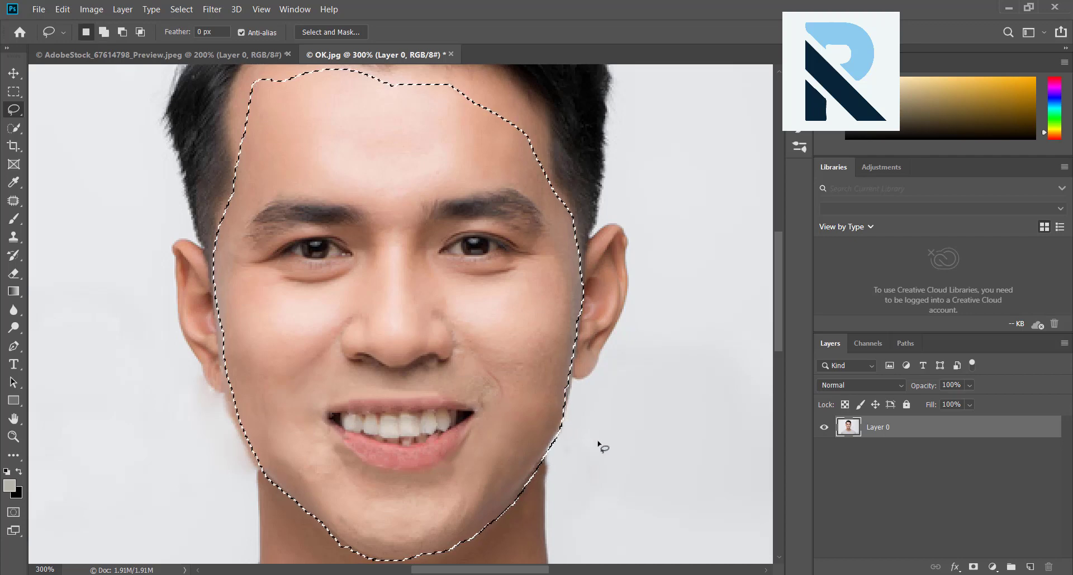
{"action": "key", "text": "alt"}
{"action": "mouse_move", "coordinate": [565, 426]}
{"action": "left_mouse_down"}
{"action": "mouse_move", "coordinate": [534, 487]}
{"action": "mouse_move", "coordinate": [588, 444]}
{"action": "left_mouse_up"}
{"action": "left_click_drag", "start_coordinate": [556, 480], "coordinate": [568, 420]}
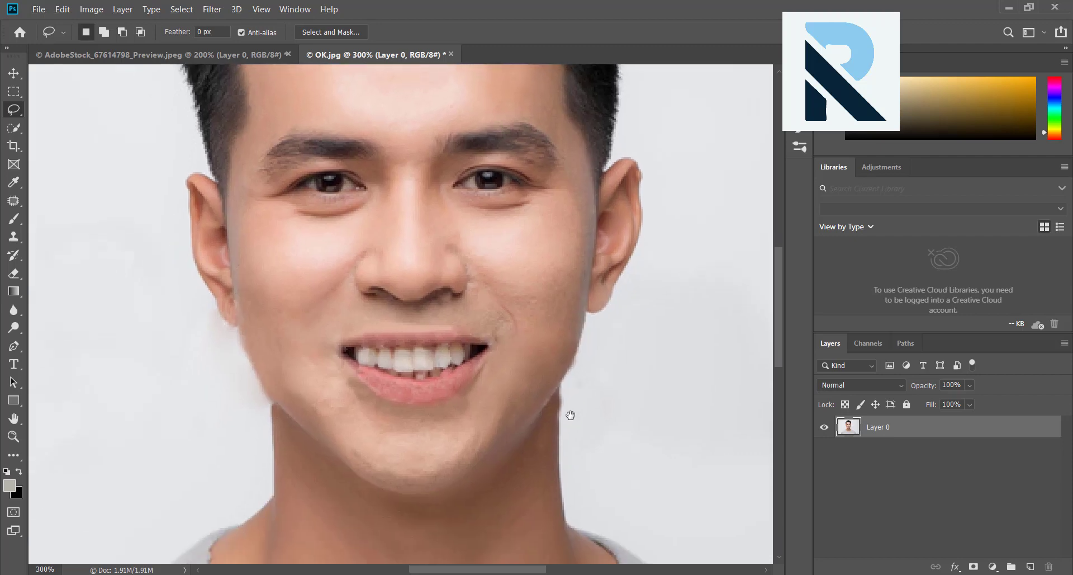
{"action": "key", "text": "alt"}
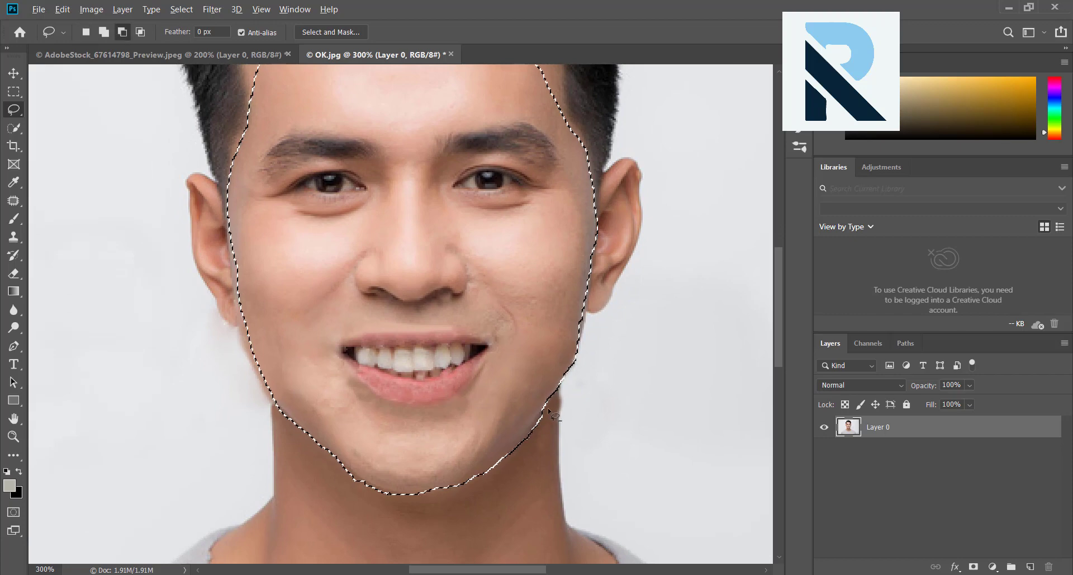
{"action": "left_click_drag", "start_coordinate": [546, 409], "coordinate": [542, 426]}
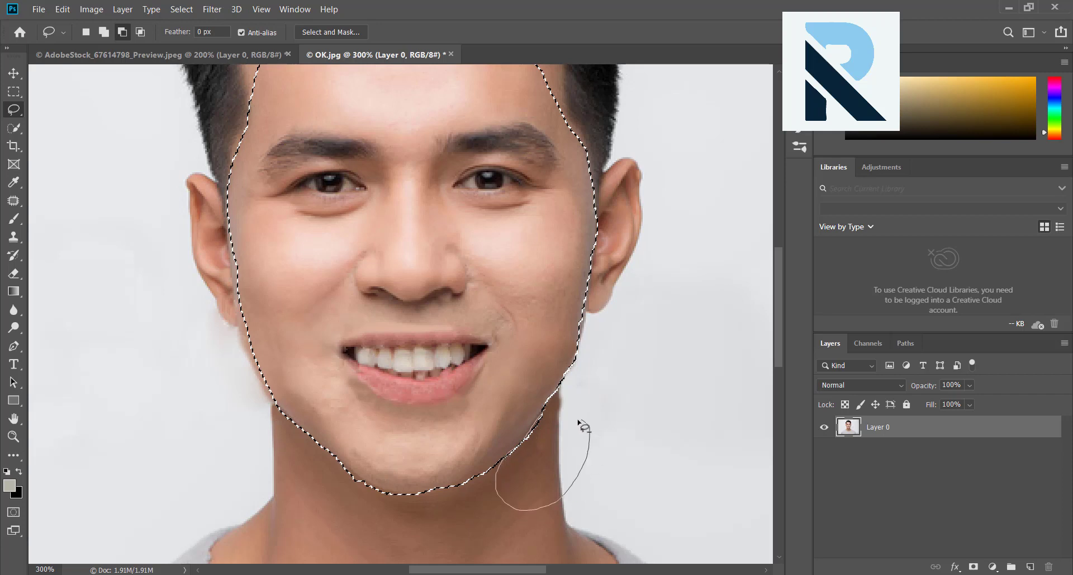
{"action": "left_click_drag", "start_coordinate": [510, 504], "coordinate": [582, 424]}
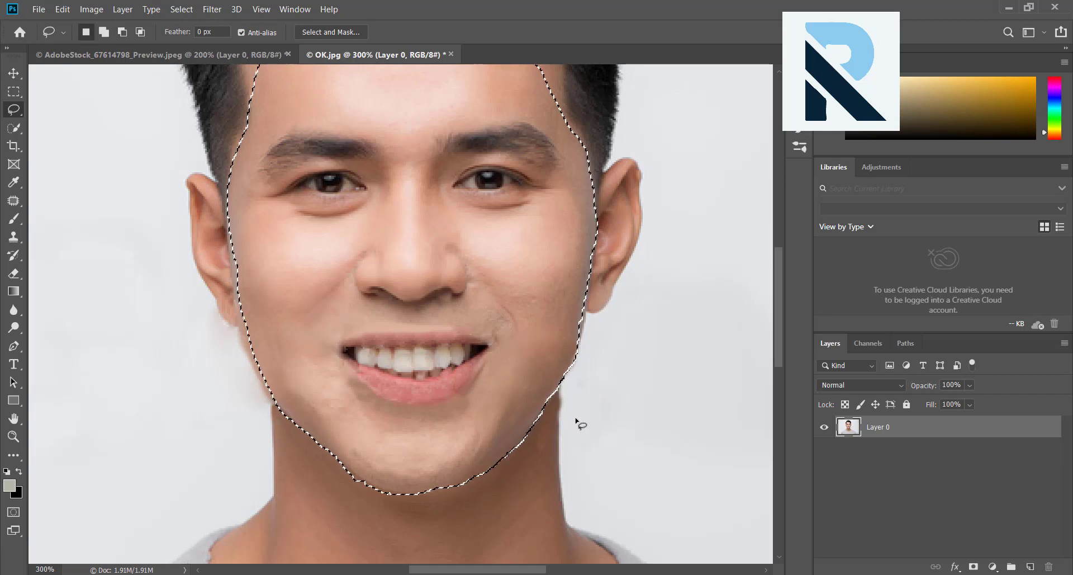
Trim the selection along the right jaw, undoing an accidental deselect
{"action": "key", "text": "alt"}
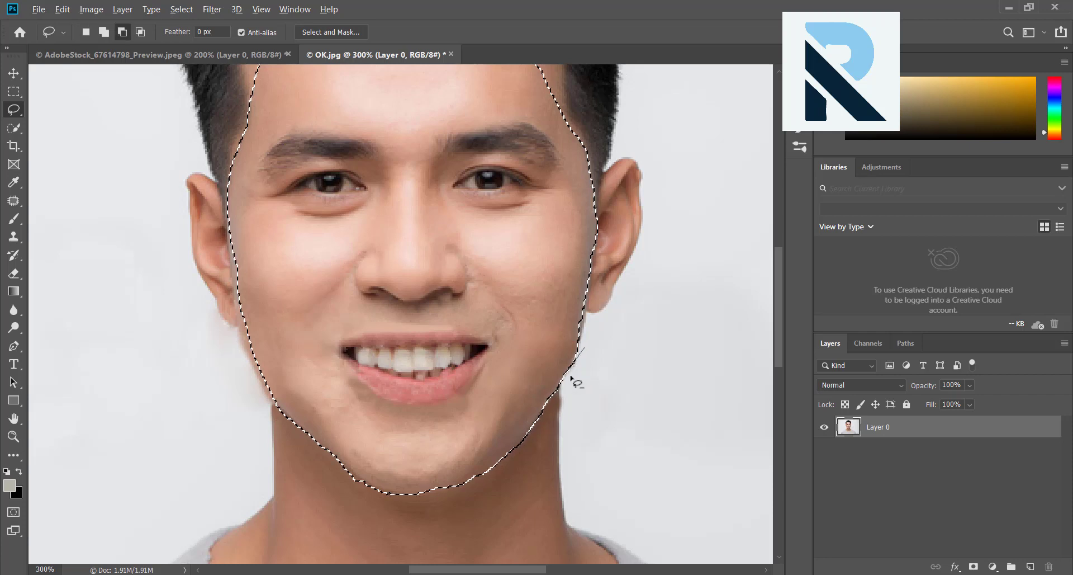
{"action": "mouse_move", "coordinate": [571, 378]}
{"action": "left_mouse_down"}
{"action": "mouse_move", "coordinate": [575, 394]}
{"action": "mouse_move", "coordinate": [625, 354]}
{"action": "left_mouse_up"}
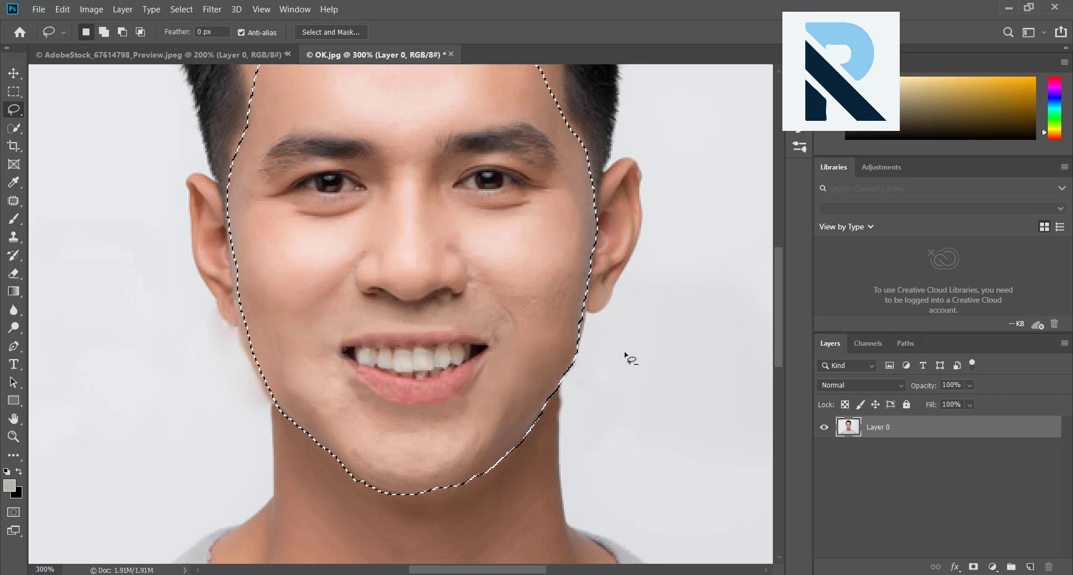
{"action": "left_click", "coordinate": [581, 349]}
{"action": "left_click_drag", "start_coordinate": [584, 349], "coordinate": [590, 345]}
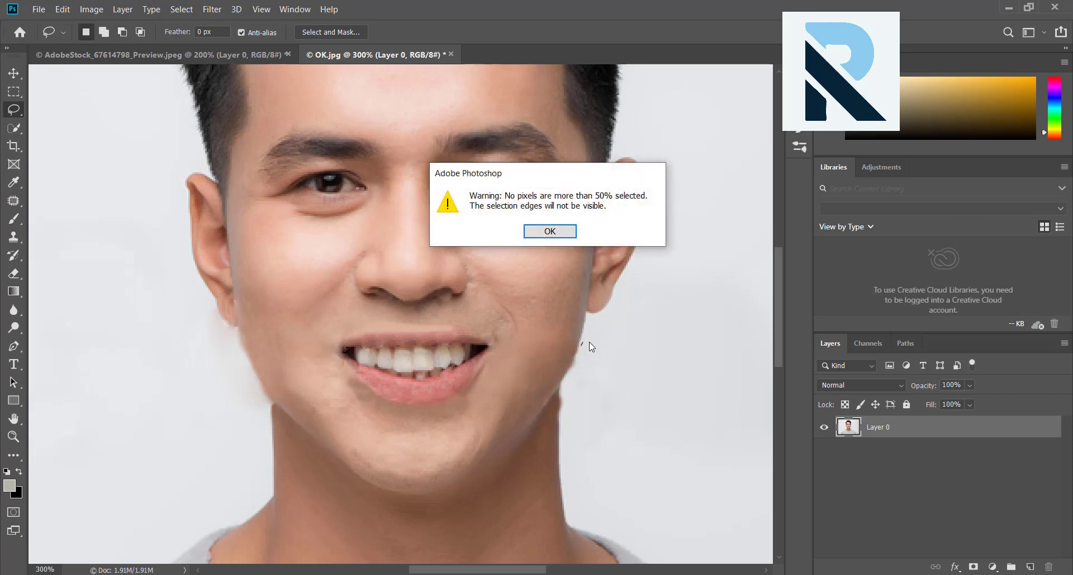
{"action": "left_click", "coordinate": [563, 231]}
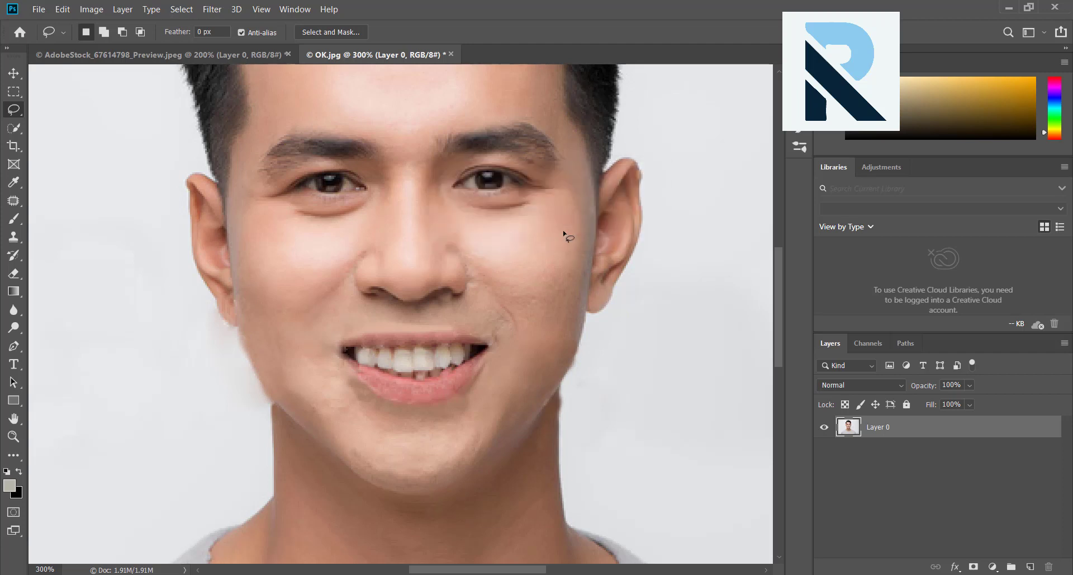
{"action": "key", "text": "ctrl+z"}
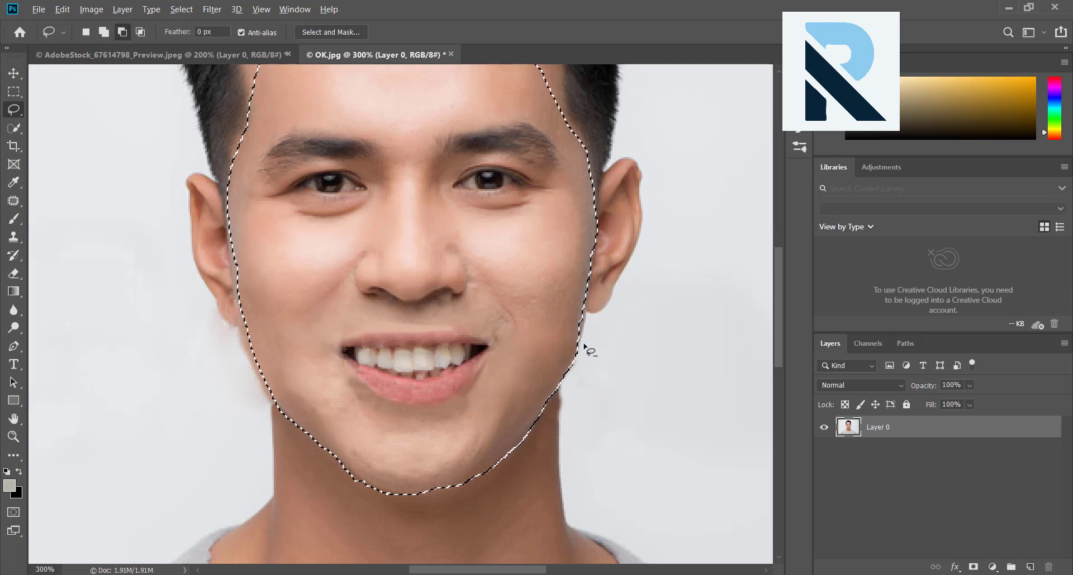
Trim the right jaw edge again and restore the selection after another deselect
{"action": "key", "text": "alt"}
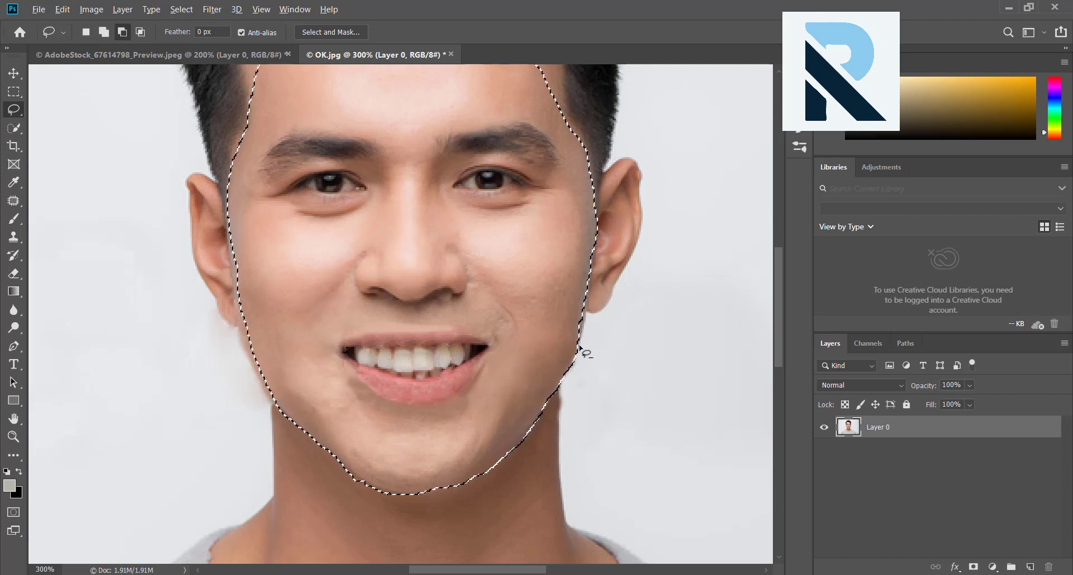
{"action": "mouse_move", "coordinate": [581, 345]}
{"action": "left_mouse_down"}
{"action": "mouse_move", "coordinate": [574, 384]}
{"action": "mouse_move", "coordinate": [610, 345]}
{"action": "left_mouse_up"}
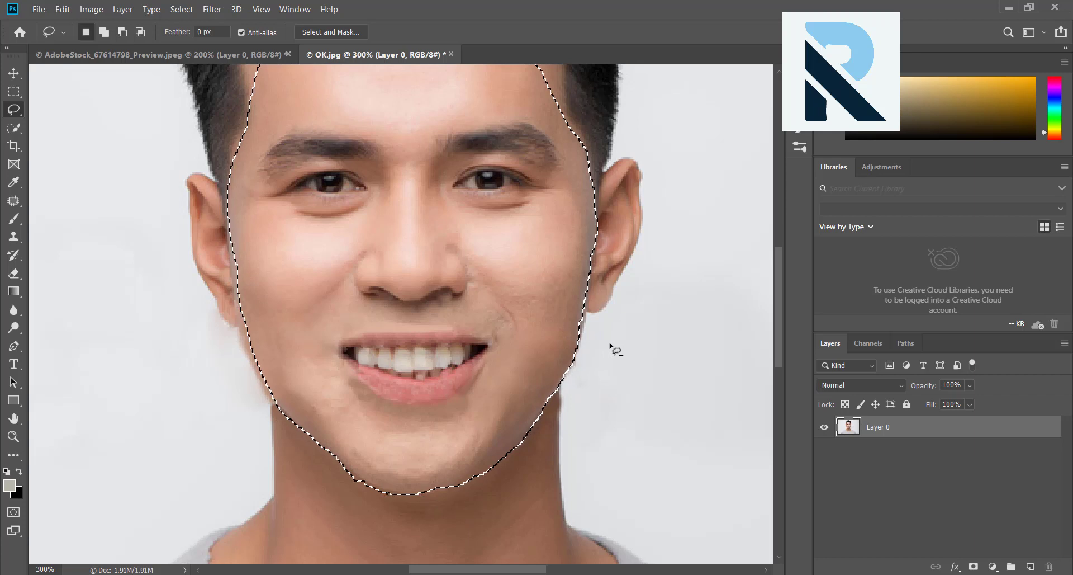
{"action": "key", "text": "ctrl+d"}
{"action": "mouse_move", "coordinate": [601, 381]}
{"action": "left_mouse_down"}
{"action": "mouse_move", "coordinate": [652, 467]}
{"action": "mouse_move", "coordinate": [654, 412]}
{"action": "mouse_move", "coordinate": [649, 448]}
{"action": "left_mouse_up"}
{"action": "key", "text": "ctrl+z"}
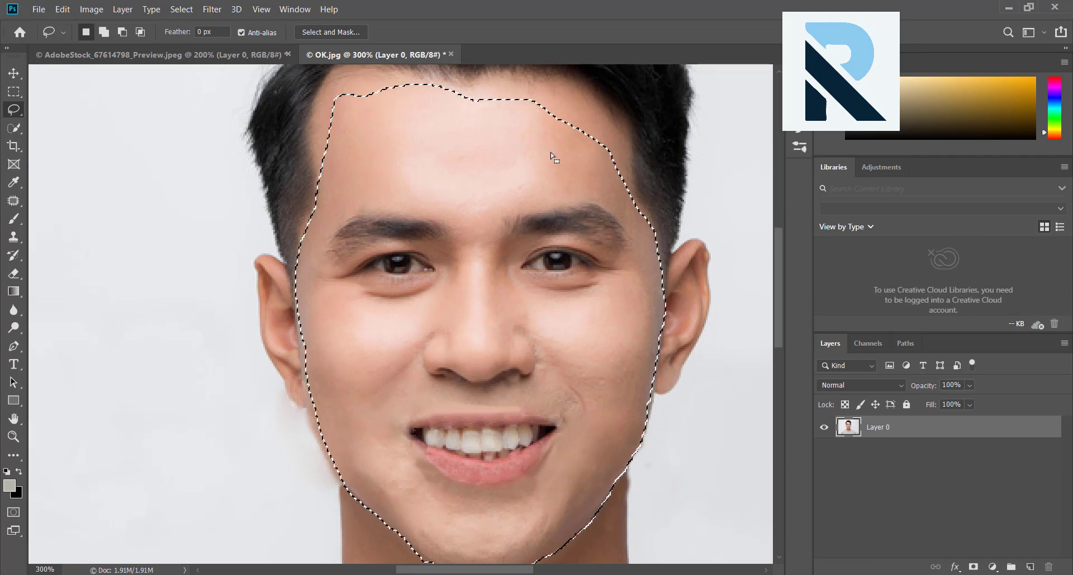
Shift-add the forehead edge and top-left hairline to the selection, then zoom out to 200%
{"action": "key", "text": "shift"}
{"action": "mouse_move", "coordinate": [517, 103]}
{"action": "left_mouse_down"}
{"action": "mouse_move", "coordinate": [492, 99]}
{"action": "mouse_move", "coordinate": [588, 130]}
{"action": "mouse_move", "coordinate": [618, 163]}
{"action": "mouse_move", "coordinate": [631, 207]}
{"action": "left_mouse_up"}
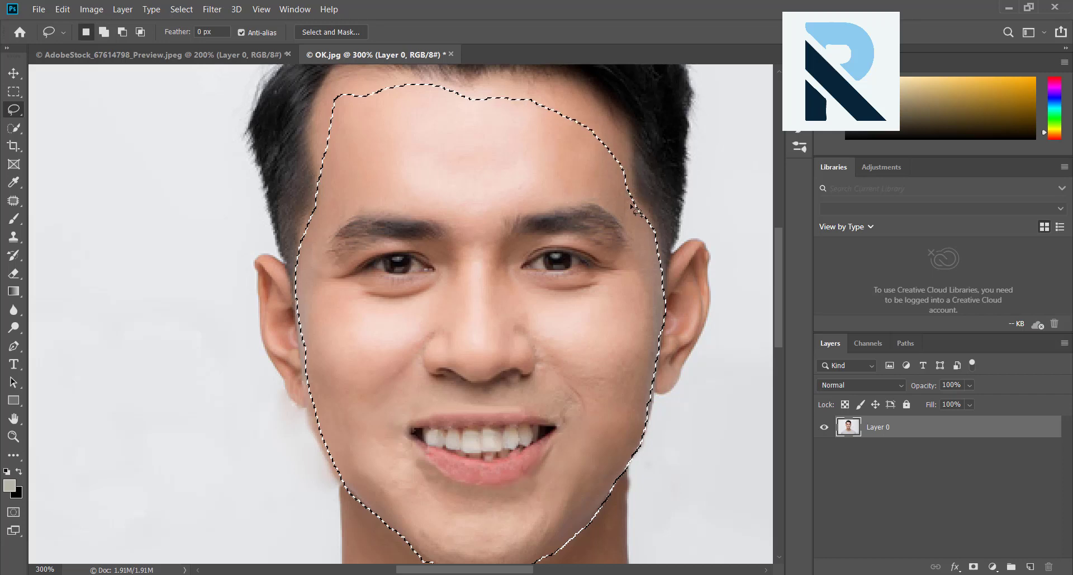
{"action": "key", "text": "shift"}
{"action": "left_click_drag", "start_coordinate": [390, 94], "coordinate": [345, 107]}
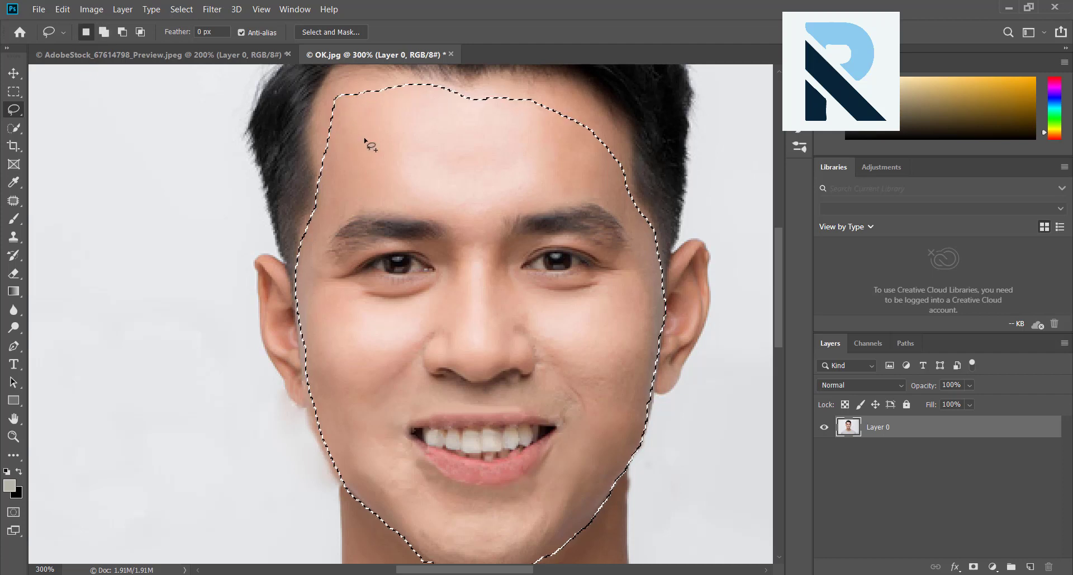
{"action": "key", "text": "ctrl+minus"}
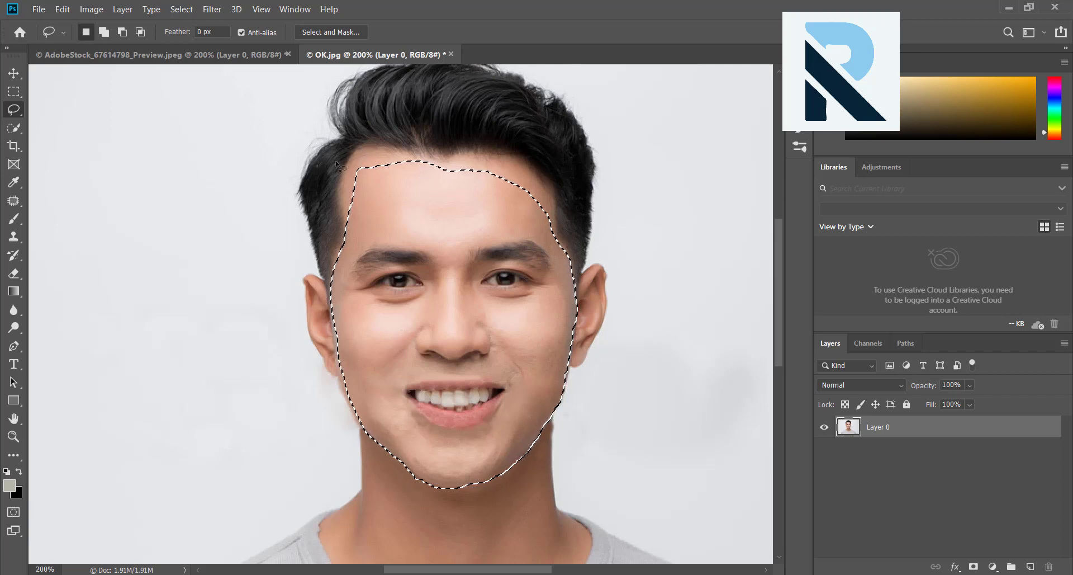
With the Move tool active, copy the selected face via Edit > Copy and bring up the AdobeStock tab
{"action": "left_click", "coordinate": [14, 73]}
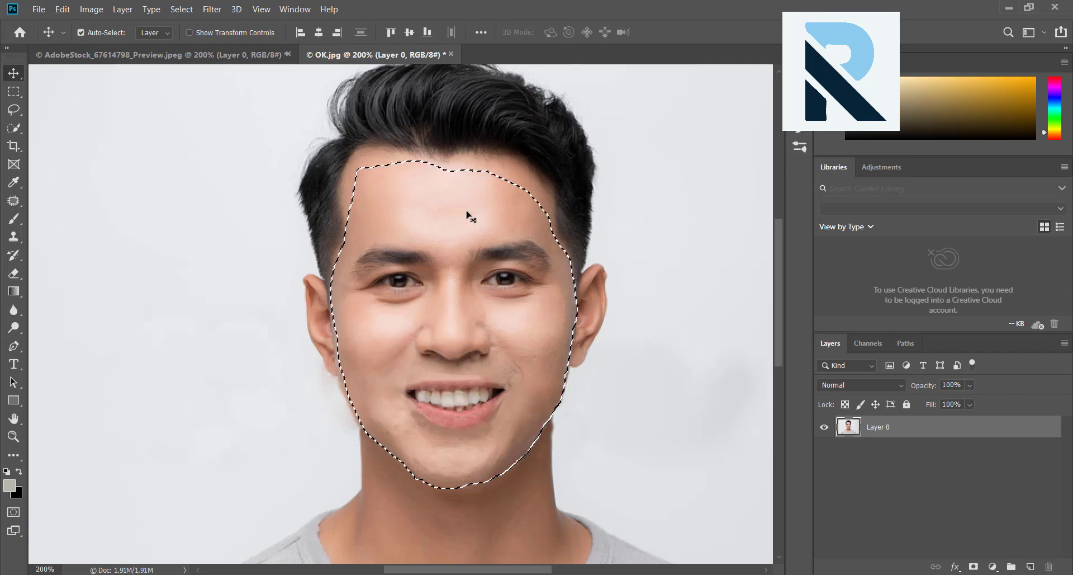
{"action": "left_click", "coordinate": [62, 9]}
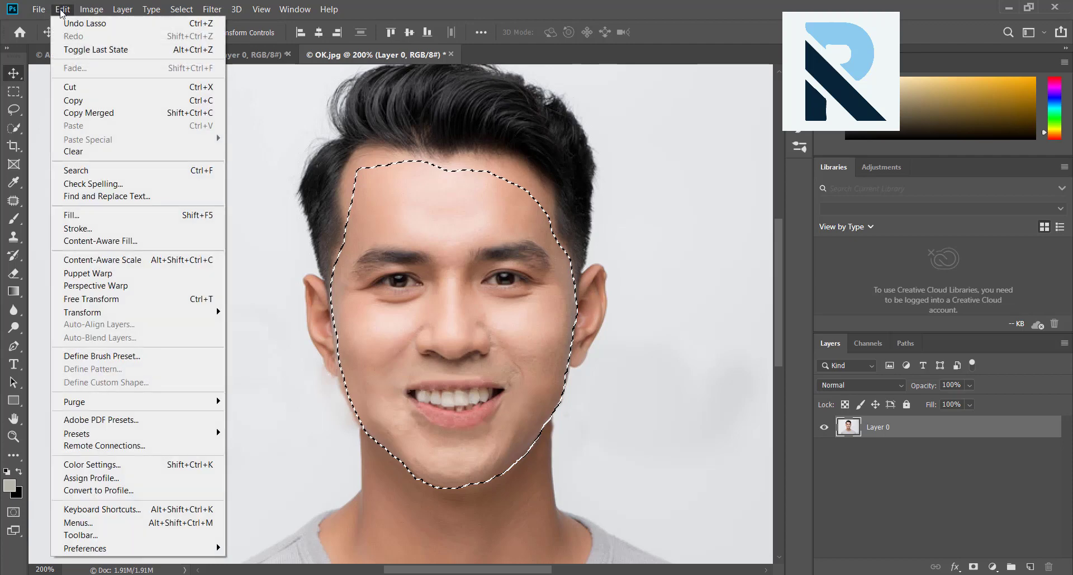
{"action": "left_click", "coordinate": [72, 100]}
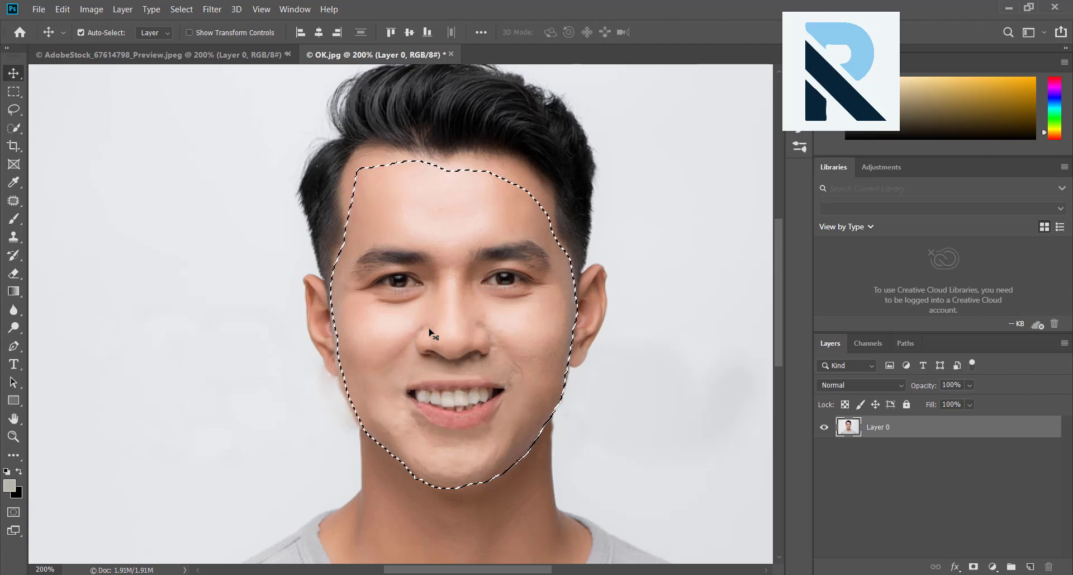
{"action": "left_click", "coordinate": [60, 11]}
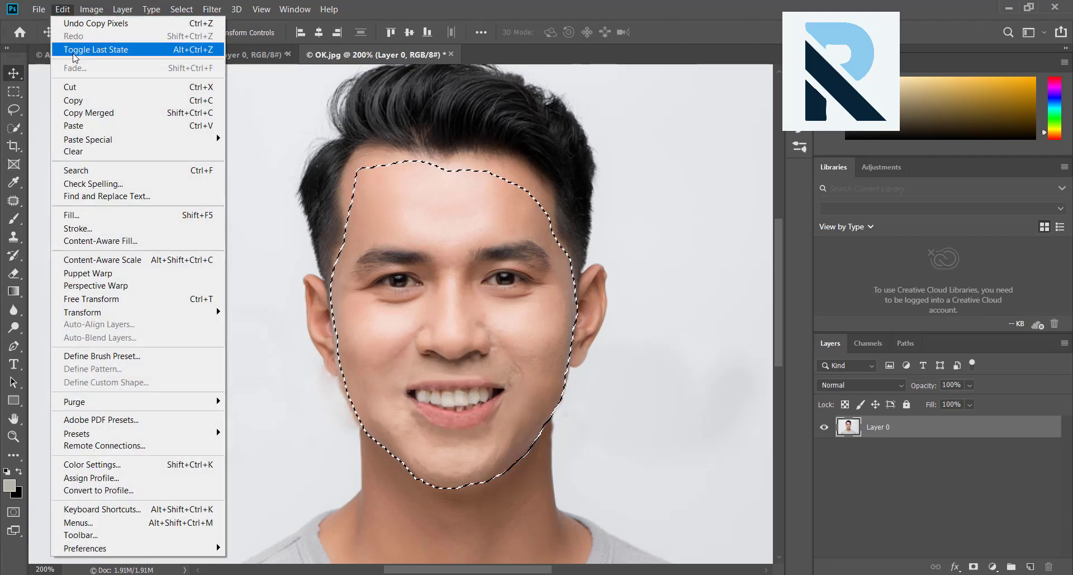
{"action": "left_click", "coordinate": [81, 100]}
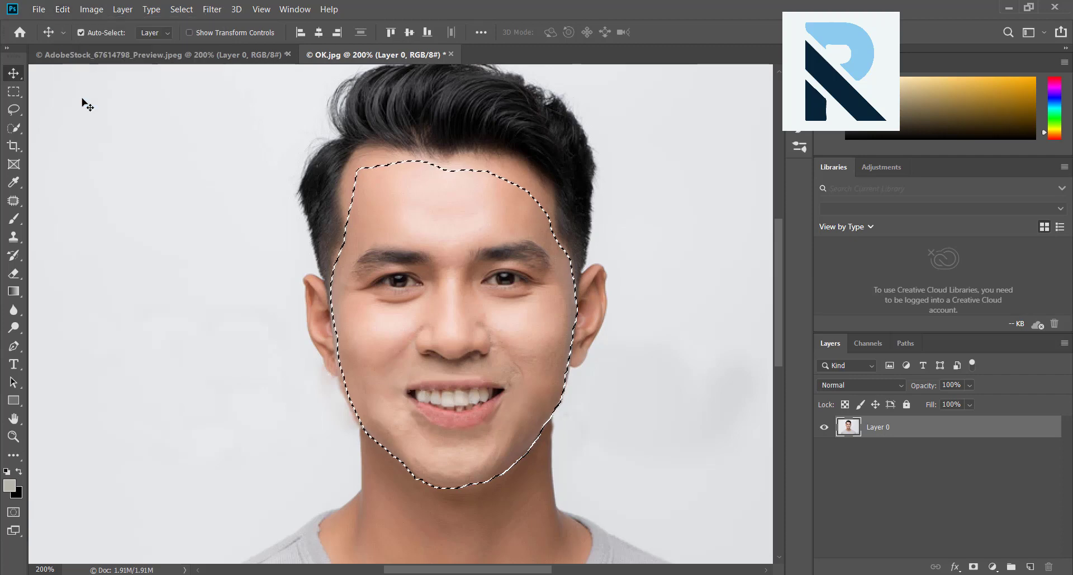
{"action": "left_click", "coordinate": [111, 59]}
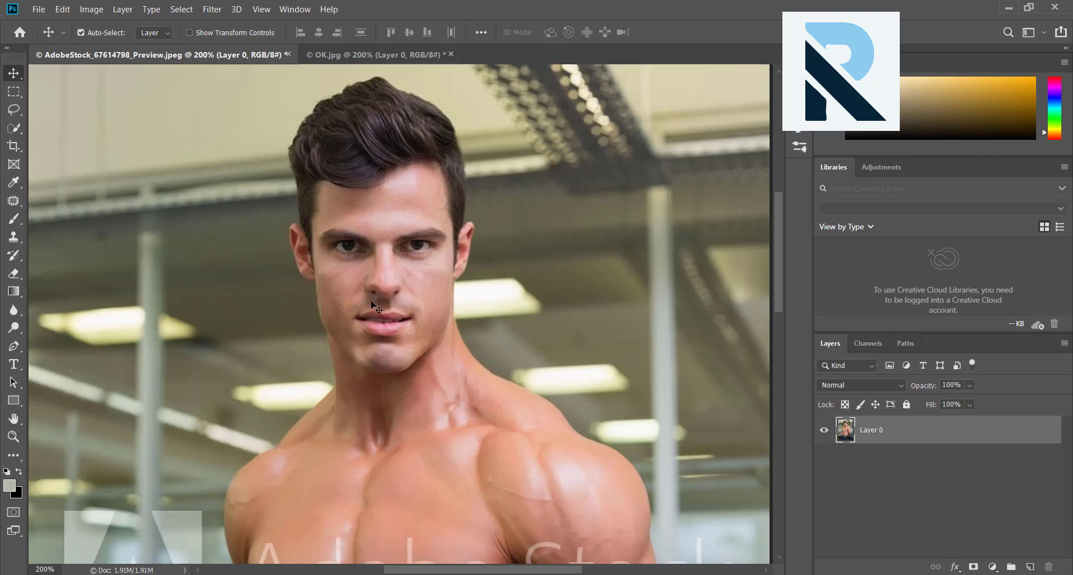
Inspect the bodybuilder's head at 200% zoom and paste the copied face as Layer 1
{"action": "mouse_move", "coordinate": [375, 312]}
{"action": "left_mouse_down"}
{"action": "mouse_move", "coordinate": [439, 90]}
{"action": "mouse_move", "coordinate": [311, 91]}
{"action": "mouse_move", "coordinate": [363, 103]}
{"action": "left_mouse_up"}
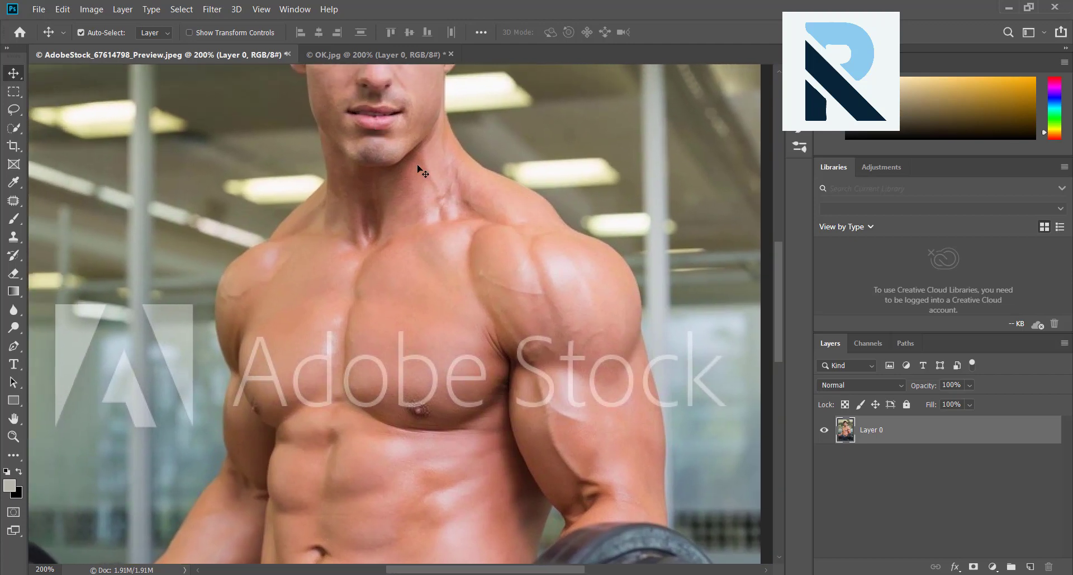
{"action": "key", "text": "ctrl+minus"}
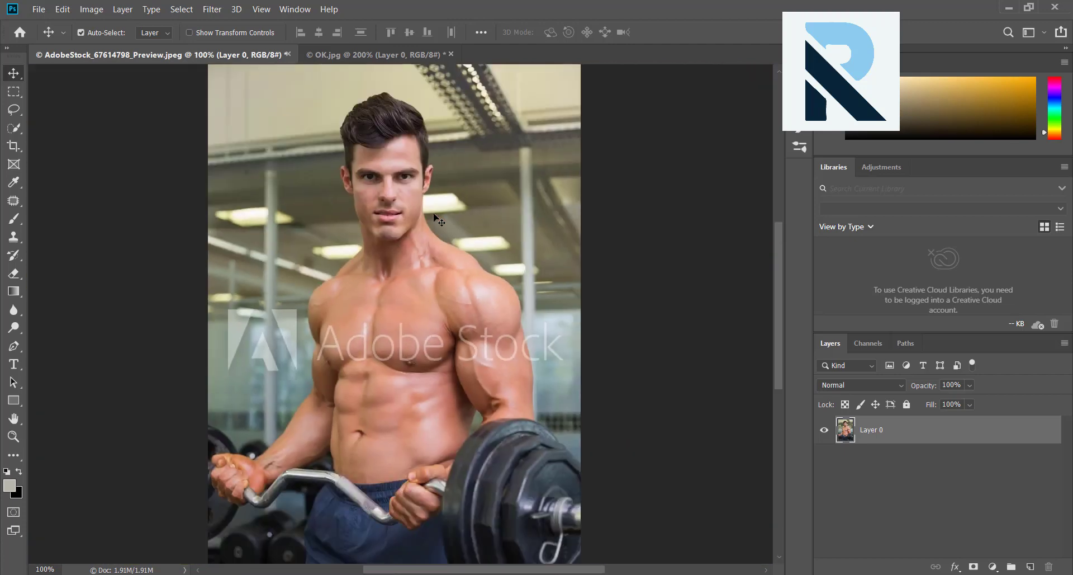
{"action": "key", "text": "ctrl+plus"}
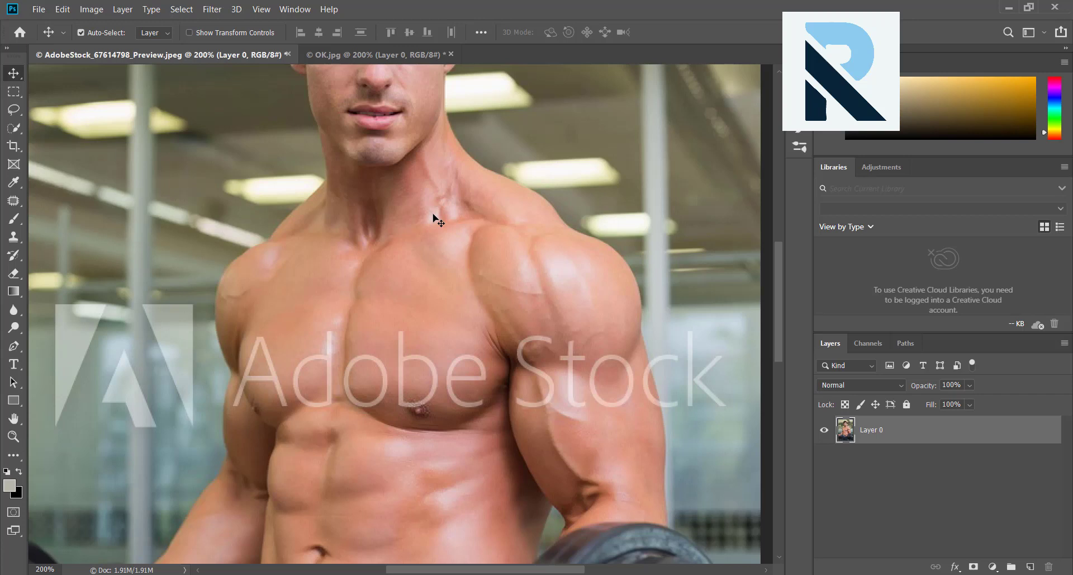
{"action": "mouse_move", "coordinate": [435, 220]}
{"action": "left_mouse_down"}
{"action": "mouse_move", "coordinate": [455, 376]}
{"action": "mouse_move", "coordinate": [466, 228]}
{"action": "left_mouse_up"}
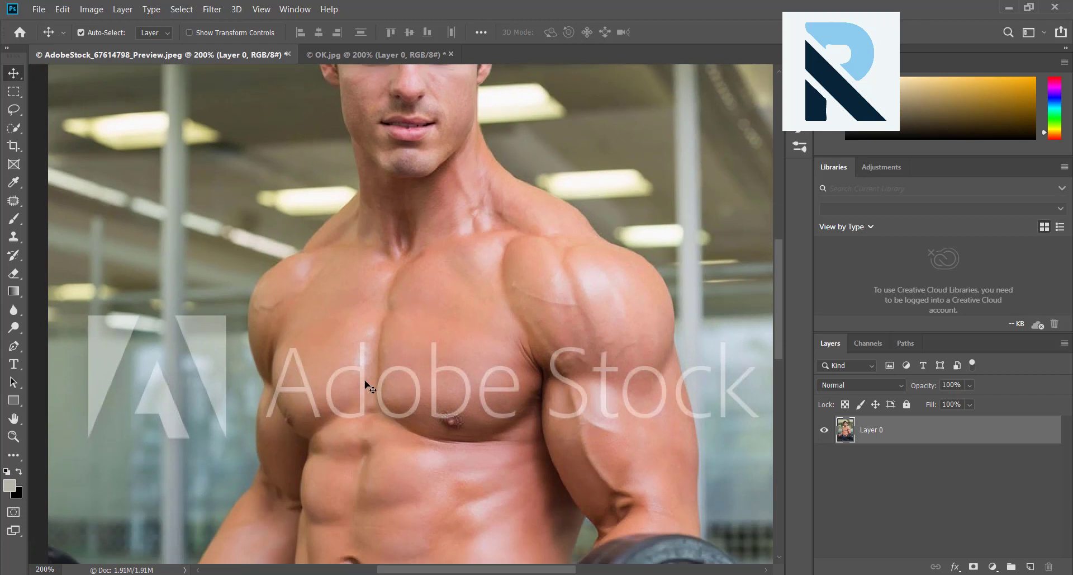
{"action": "left_click_drag", "start_coordinate": [548, 344], "coordinate": [506, 283]}
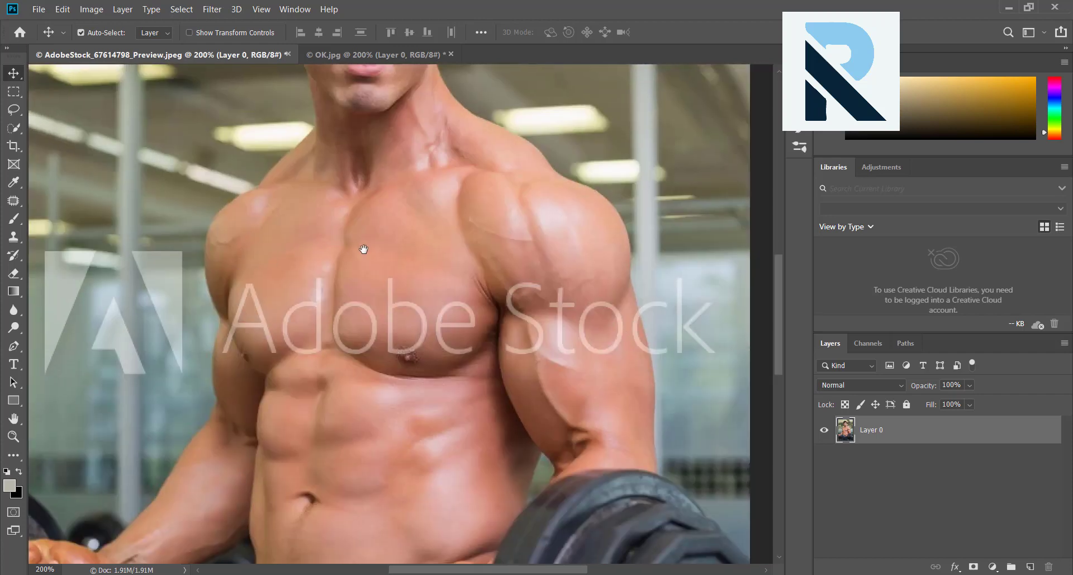
{"action": "mouse_move", "coordinate": [417, 244]}
{"action": "left_mouse_down"}
{"action": "mouse_move", "coordinate": [476, 197]}
{"action": "mouse_move", "coordinate": [387, 178]}
{"action": "mouse_move", "coordinate": [416, 377]}
{"action": "mouse_move", "coordinate": [408, 414]}
{"action": "left_mouse_up"}
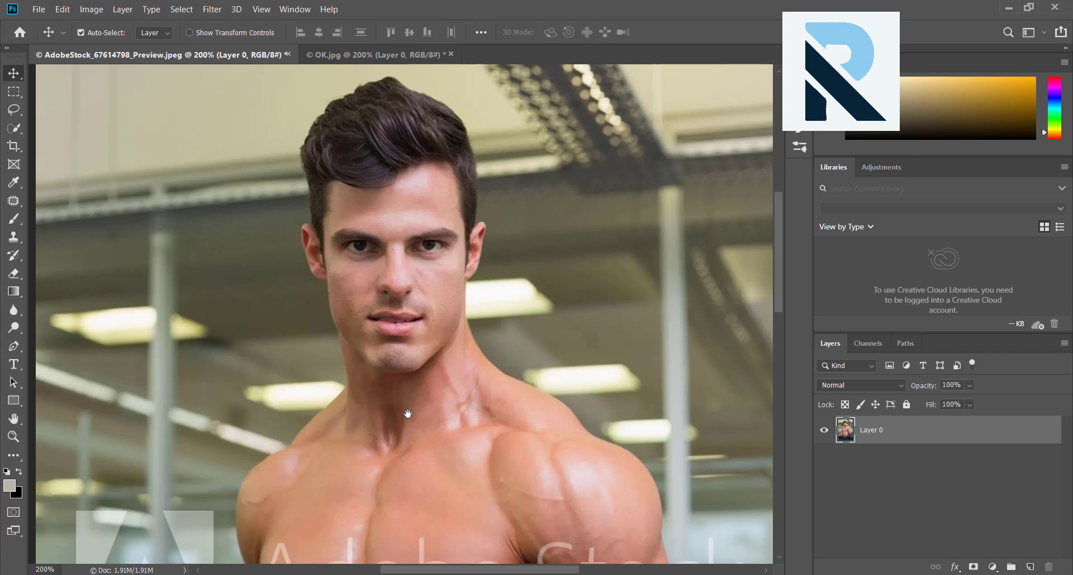
{"action": "key", "text": "ctrl+plus"}
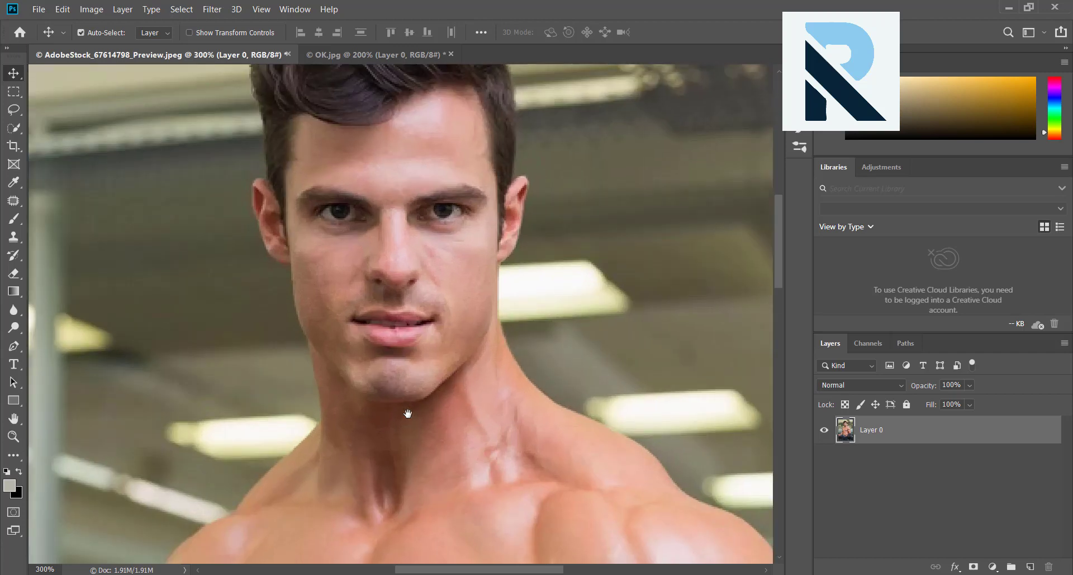
{"action": "key", "text": "ctrl+minus"}
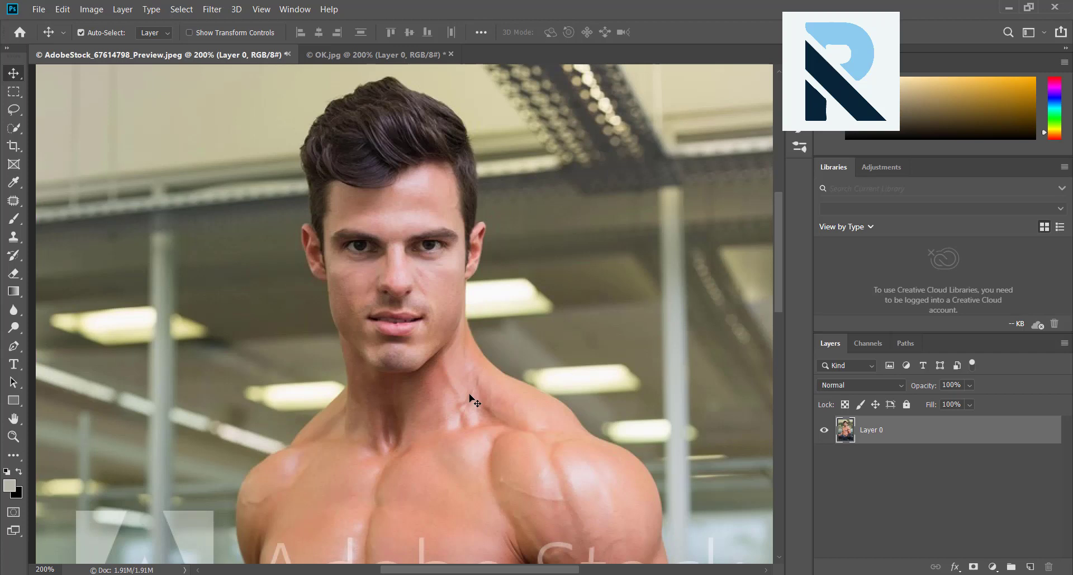
{"action": "key", "text": "ctrl+v"}
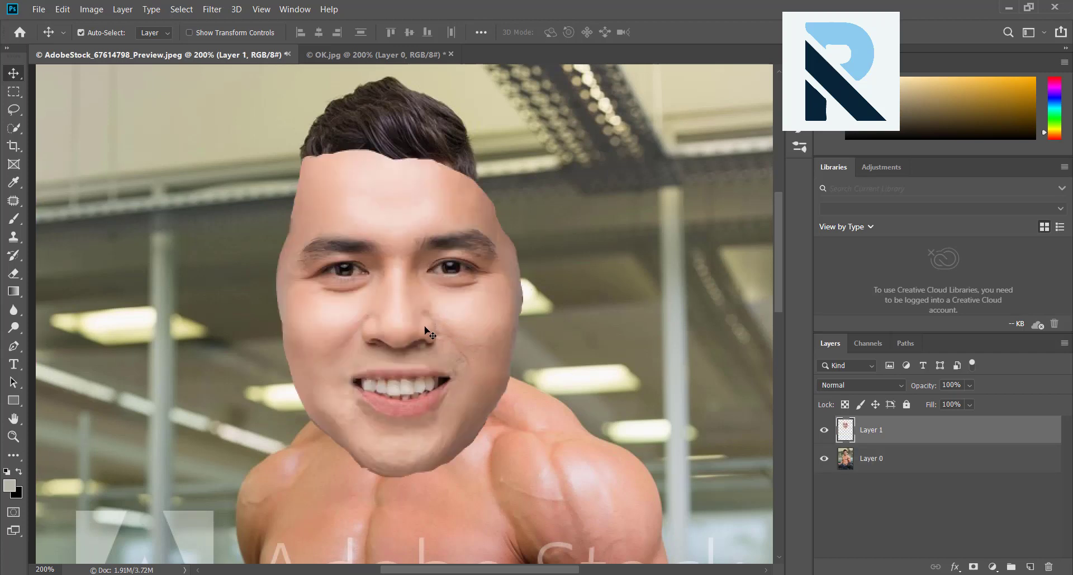
Nudge the pasted face and set Layer 1 opacity to 59%
{"action": "left_click_drag", "start_coordinate": [406, 327], "coordinate": [402, 331]}
{"action": "type", "text": "59"}
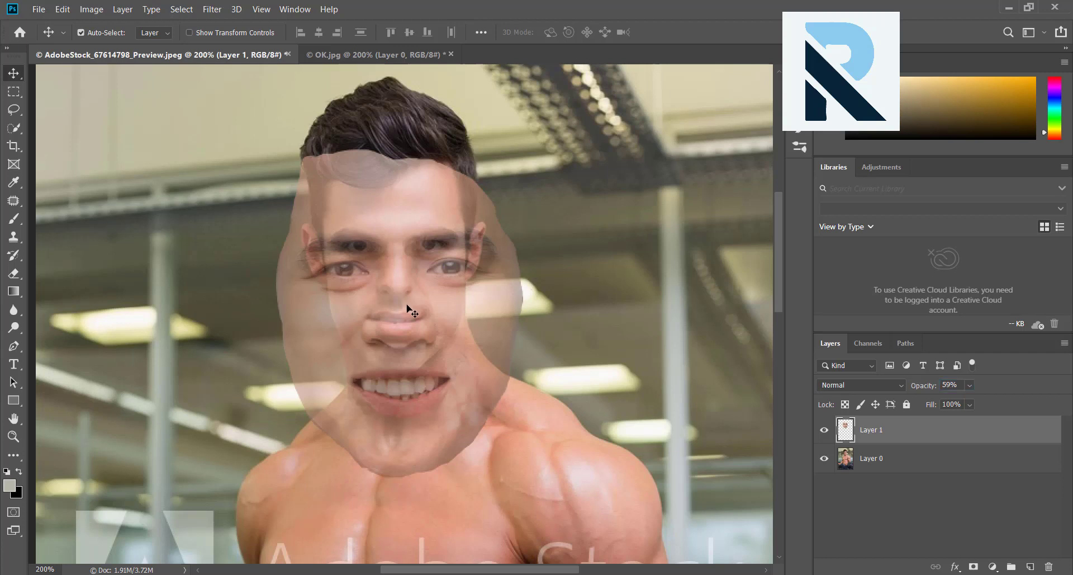
Reposition the face layer, compare it at 100% and 59% opacity, and enter Free Transform
{"action": "left_click_drag", "start_coordinate": [376, 303], "coordinate": [425, 272]}
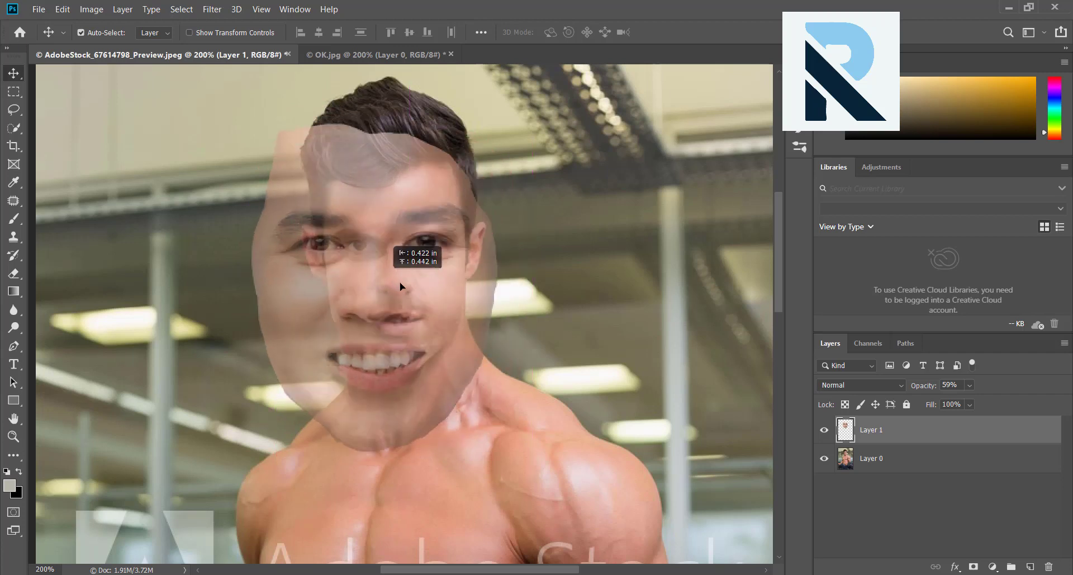
{"action": "left_click_drag", "start_coordinate": [425, 271], "coordinate": [403, 304]}
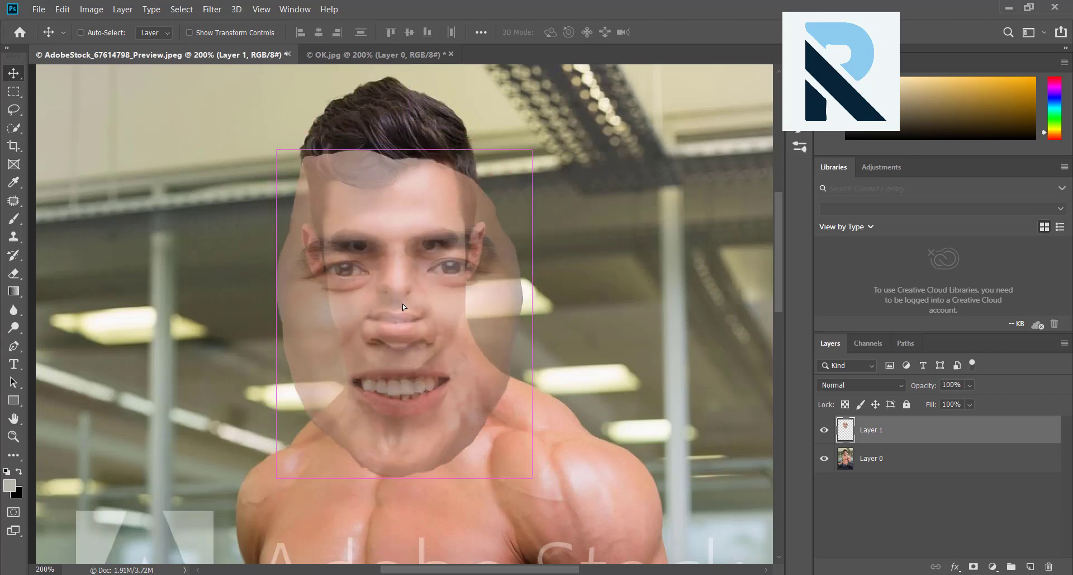
{"action": "key", "text": "0"}
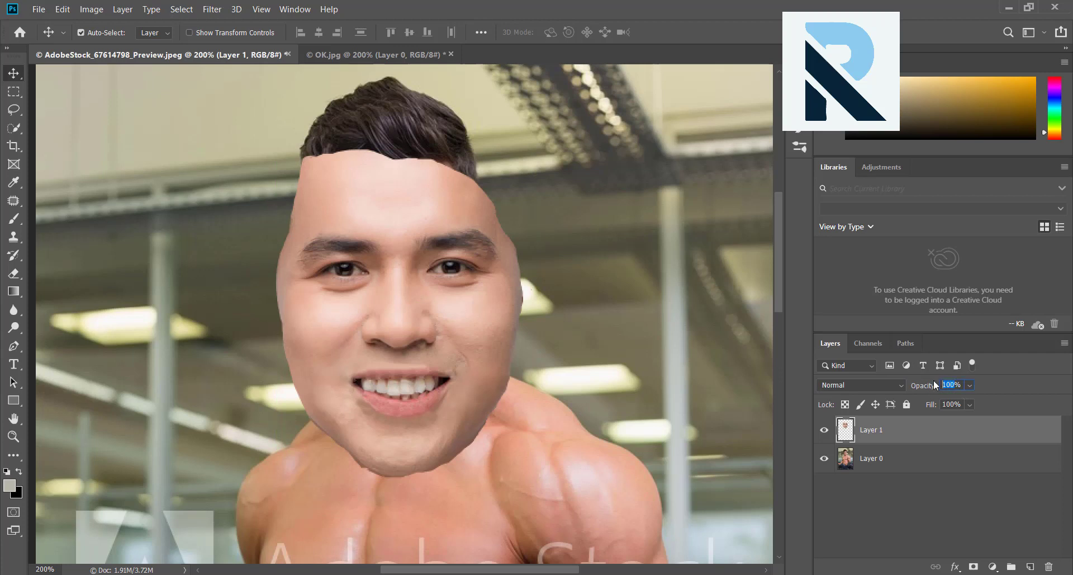
{"action": "key", "text": "0"}
{"action": "key", "text": "0"}
{"action": "key", "text": "5"}
{"action": "key", "text": "9"}
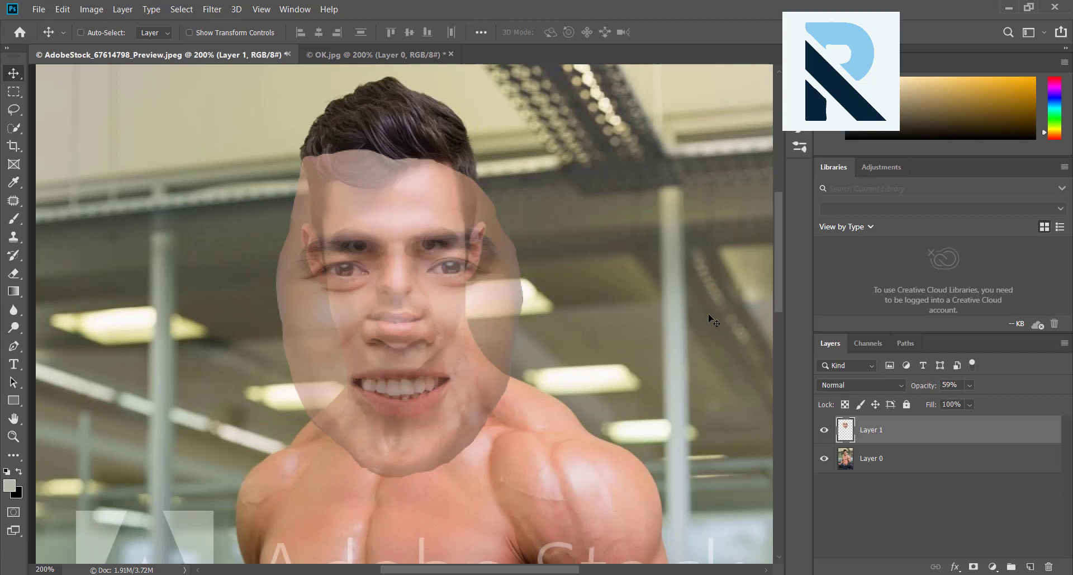
{"action": "key", "text": "ctrl+t"}
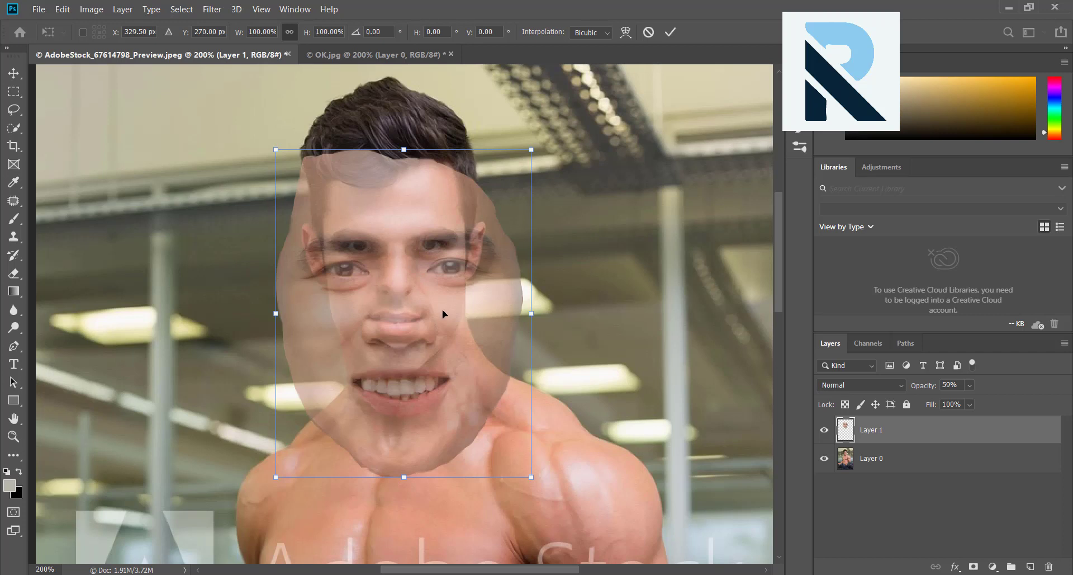
Move the pasted face up over the bodybuilder's head, zoom to 300%, and commit
{"action": "left_click_drag", "start_coordinate": [449, 315], "coordinate": [442, 294]}
{"action": "left_click_drag", "start_coordinate": [442, 293], "coordinate": [436, 307]}
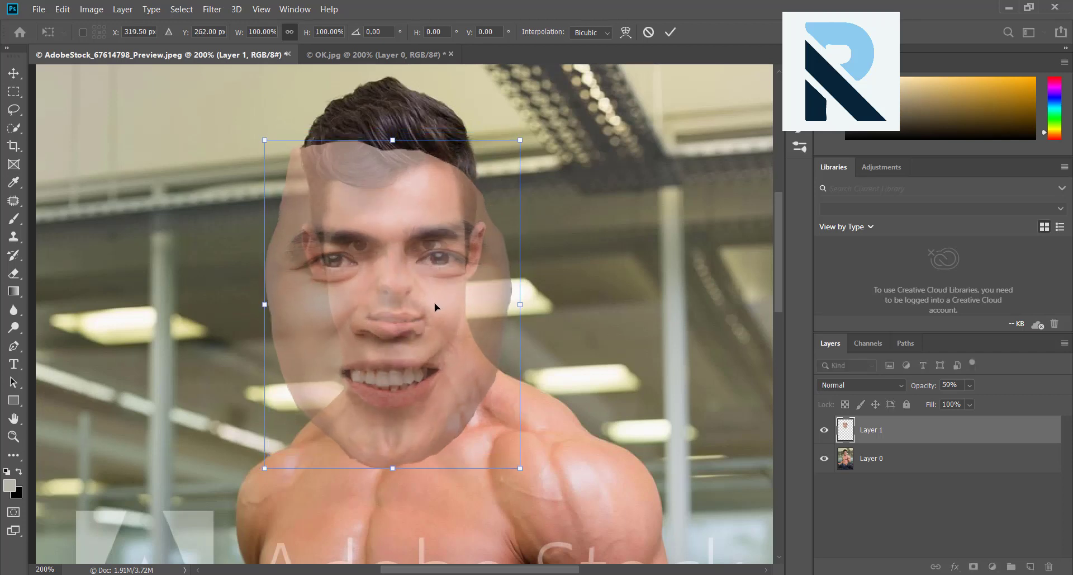
{"action": "left_click", "coordinate": [82, 33]}
{"action": "left_click", "coordinate": [82, 33]}
{"action": "left_click", "coordinate": [83, 32]}
{"action": "key", "text": "ctrl+plus"}
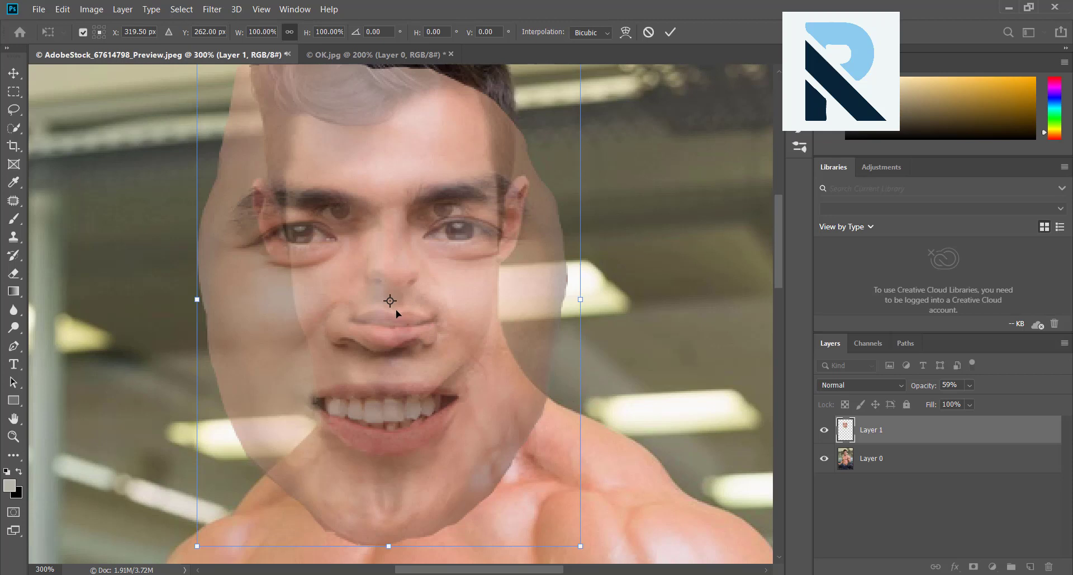
{"action": "mouse_move", "coordinate": [395, 310]}
{"action": "left_mouse_down"}
{"action": "mouse_move", "coordinate": [406, 350]}
{"action": "mouse_move", "coordinate": [411, 251]}
{"action": "left_mouse_up"}
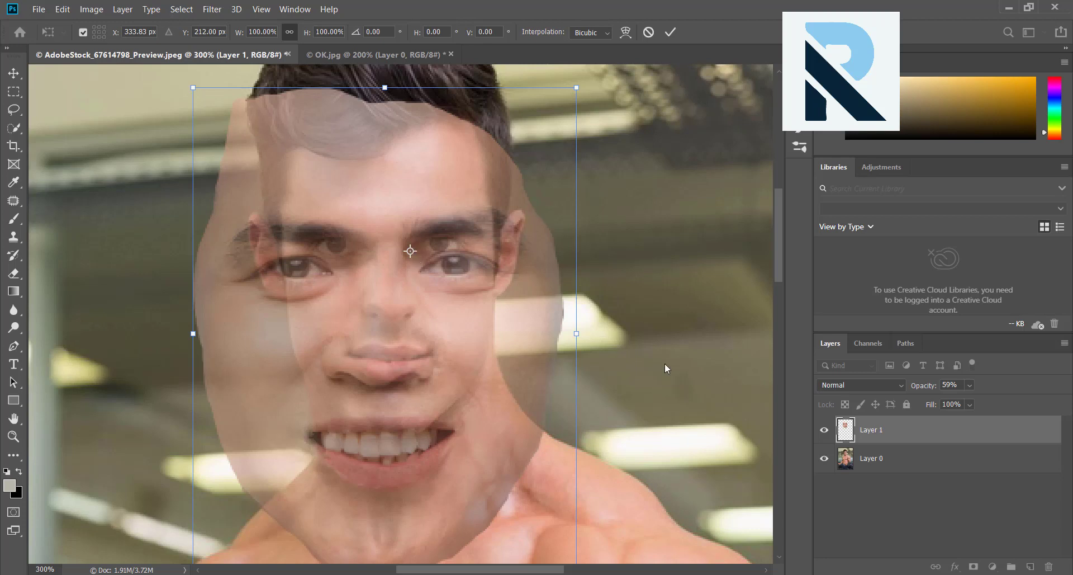
{"action": "key", "text": "Return"}
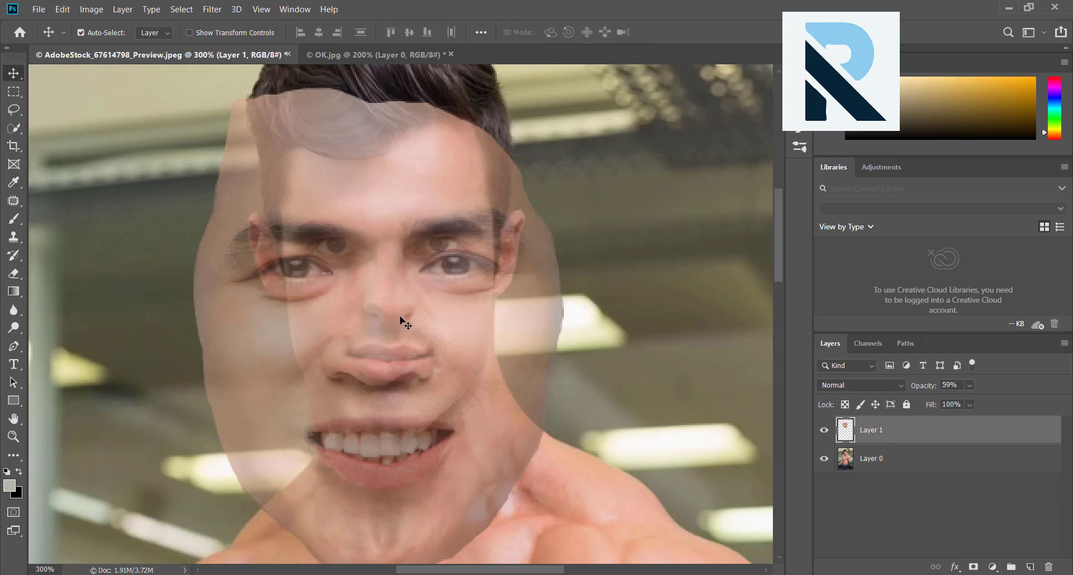
Rescale the face around a pivot between the eyes to about 63.76% by 58.16%
{"action": "key", "text": "ctrl"}
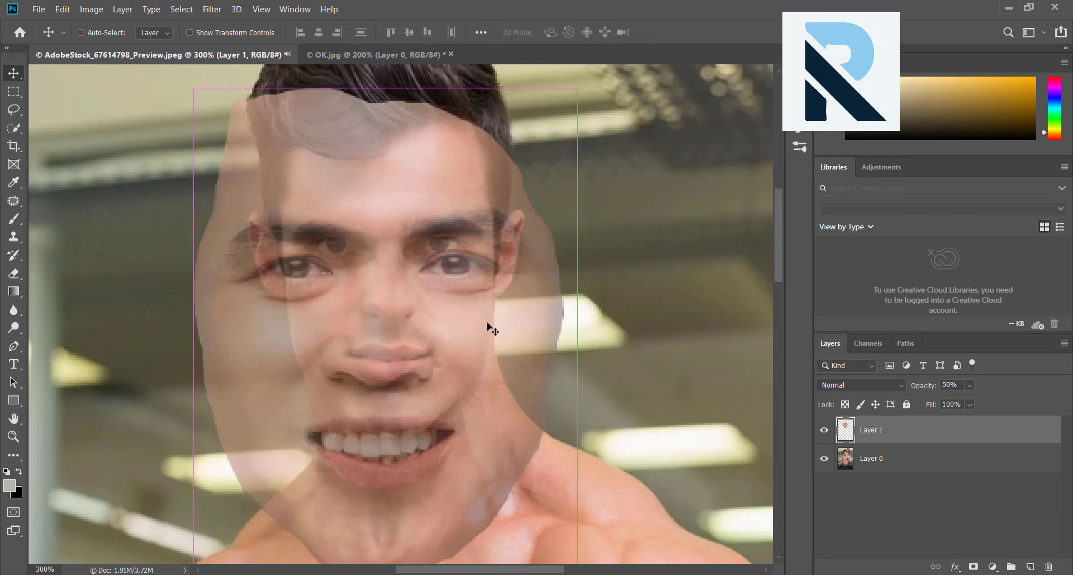
{"action": "key", "text": "ctrl+t"}
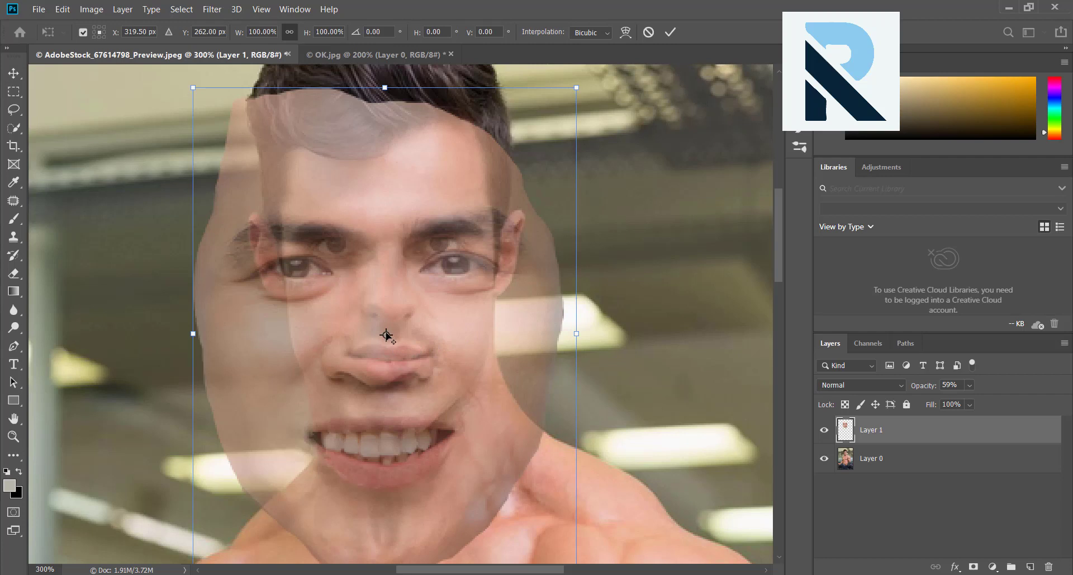
{"action": "left_click_drag", "start_coordinate": [386, 335], "coordinate": [412, 251]}
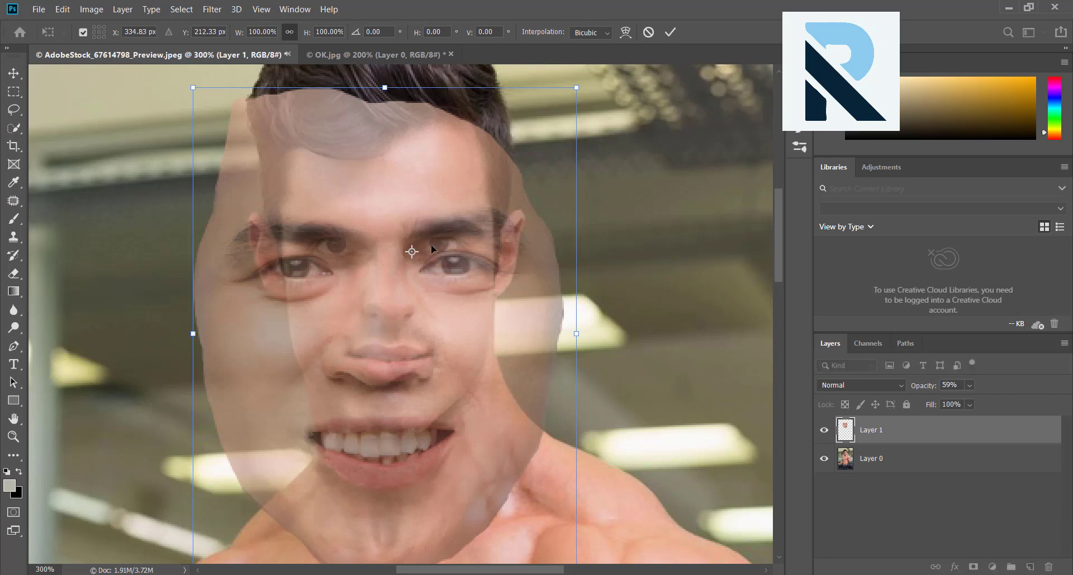
{"action": "mouse_move", "coordinate": [577, 88]}
{"action": "left_mouse_down"}
{"action": "mouse_move", "coordinate": [505, 157]}
{"action": "mouse_move", "coordinate": [502, 175]}
{"action": "left_mouse_up"}
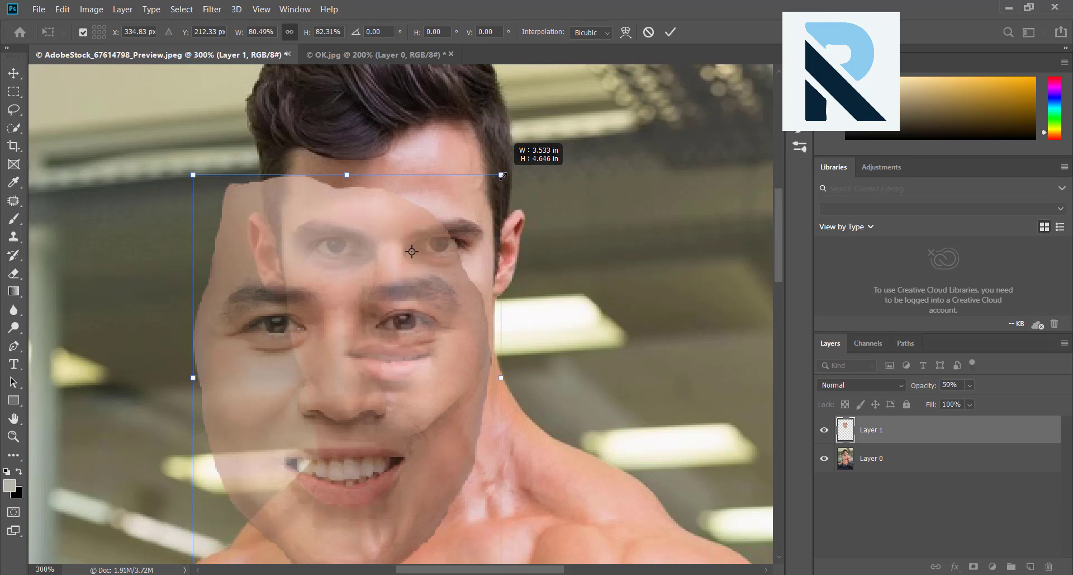
{"action": "left_click_drag", "start_coordinate": [502, 175], "coordinate": [499, 171]}
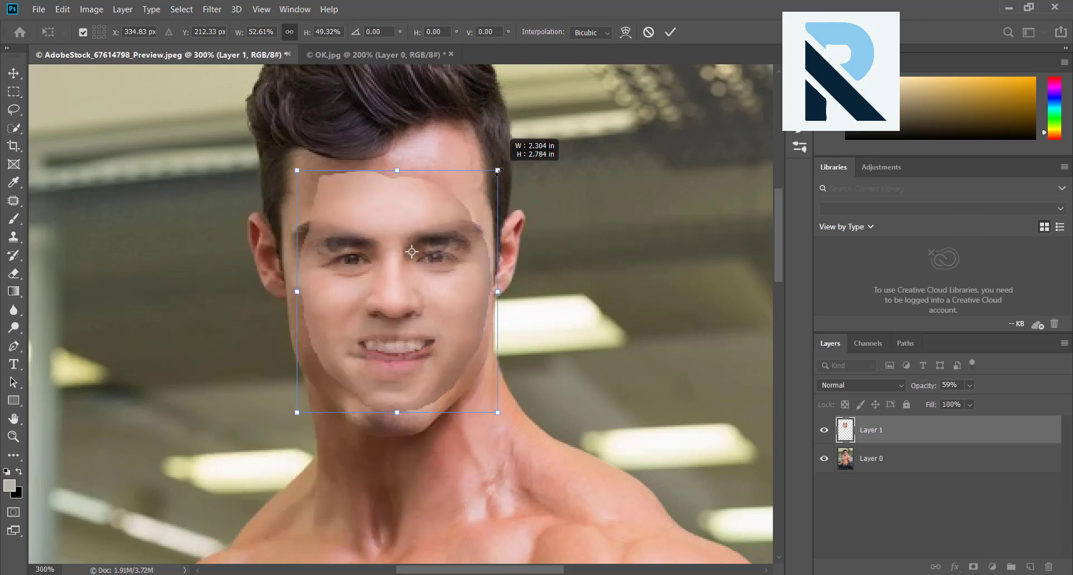
{"action": "left_click_drag", "start_coordinate": [498, 170], "coordinate": [505, 174]}
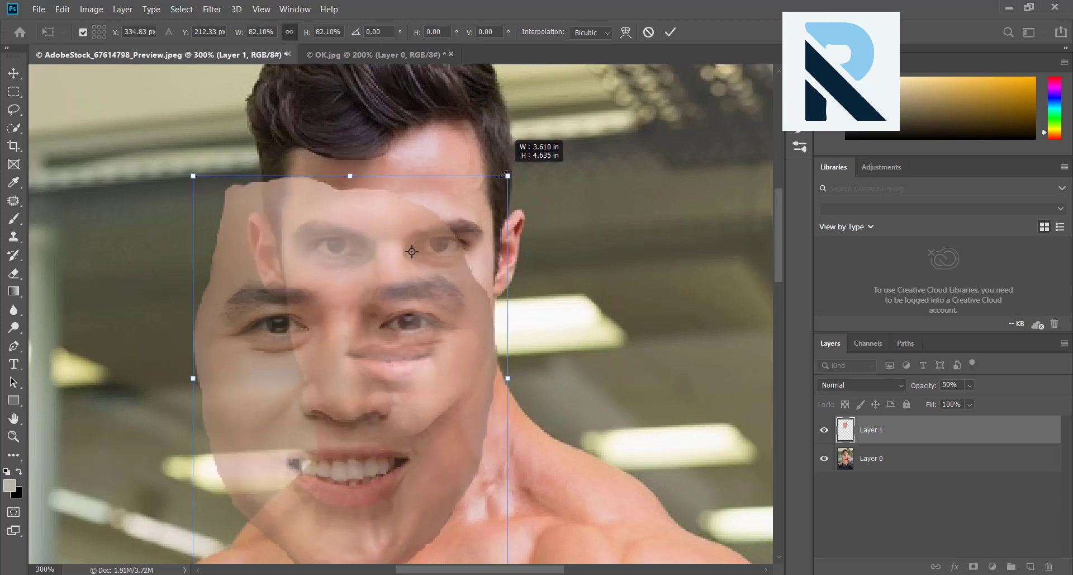
{"action": "mouse_move", "coordinate": [505, 175]}
{"action": "left_mouse_down"}
{"action": "mouse_move", "coordinate": [488, 183]}
{"action": "mouse_move", "coordinate": [498, 174]}
{"action": "mouse_move", "coordinate": [494, 192]}
{"action": "mouse_move", "coordinate": [514, 160]}
{"action": "left_mouse_up"}
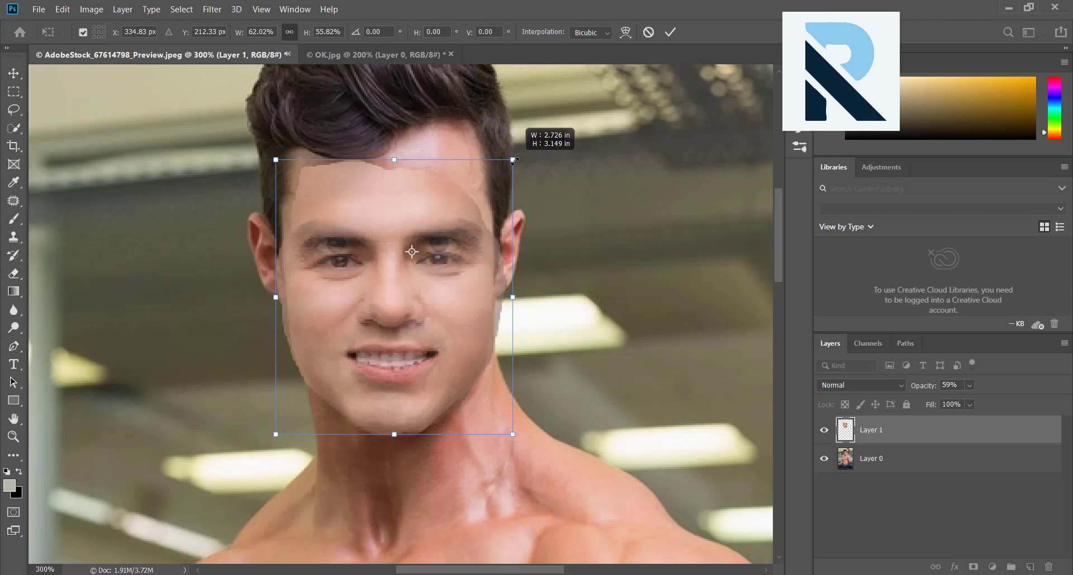
{"action": "left_click_drag", "start_coordinate": [514, 160], "coordinate": [516, 156]}
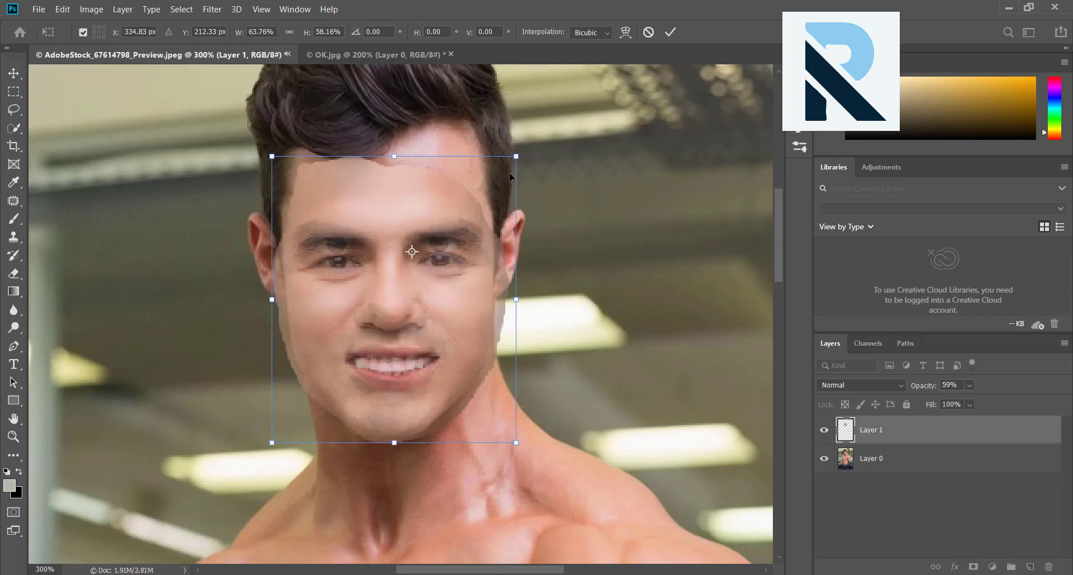
Nudge the face a pixel or two up and down to line it up with the head
{"action": "key", "text": "Up"}
{"action": "key", "text": "Up"}
{"action": "key", "text": "Up"}
{"action": "key", "text": "Up"}
{"action": "key", "text": "Up"}
{"action": "key", "text": "Up"}
{"action": "key", "text": "Up"}
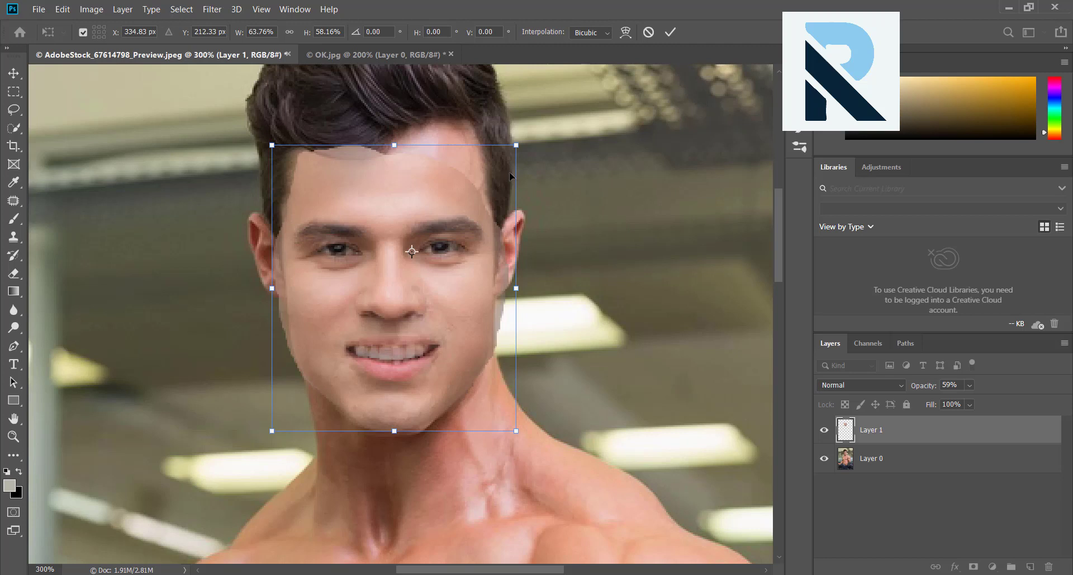
{"action": "key", "text": "Down"}
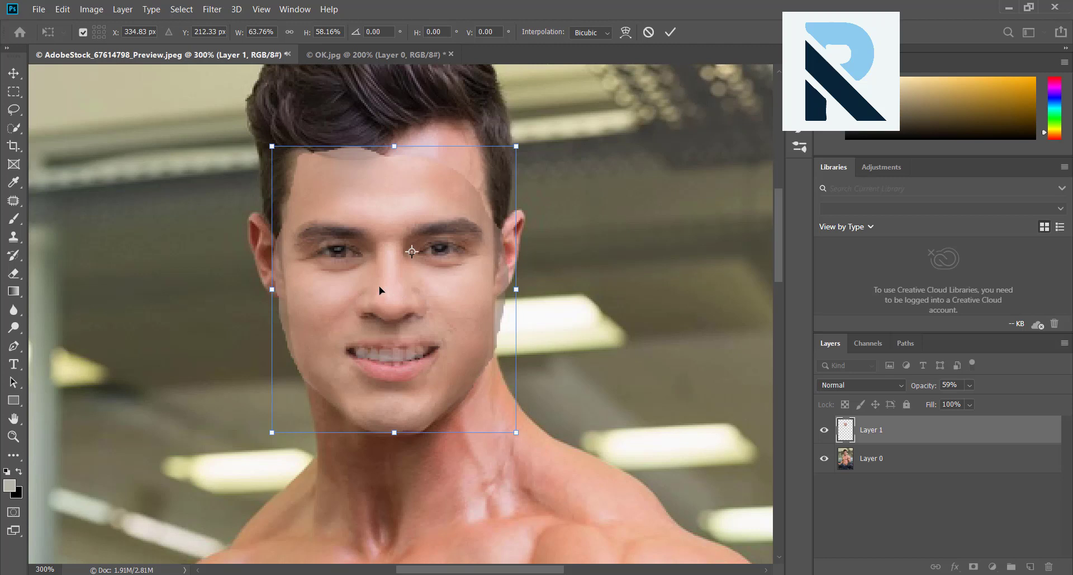
{"action": "key", "text": "Up"}
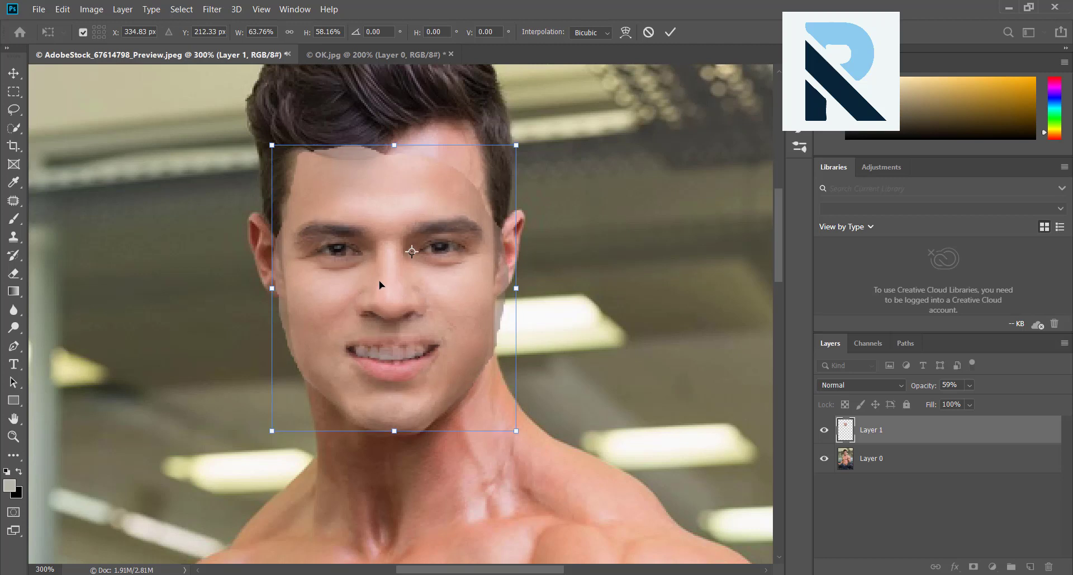
{"action": "key", "text": "Down"}
{"action": "key", "text": "Down"}
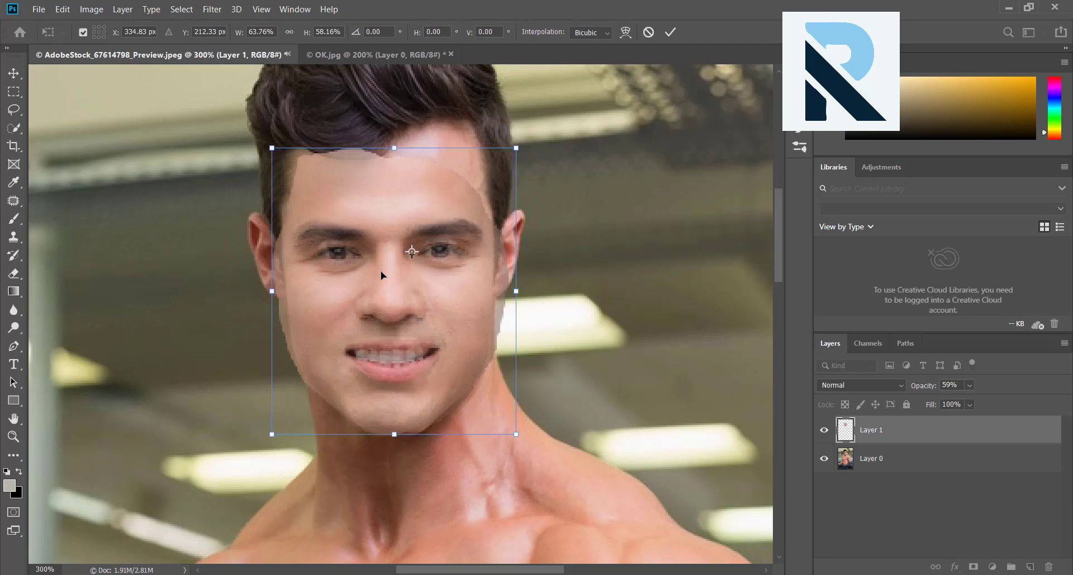
Warp the face mesh to shift its features slightly right onto the bodybuilder's face, then commit
{"action": "right_click", "coordinate": [384, 274]}
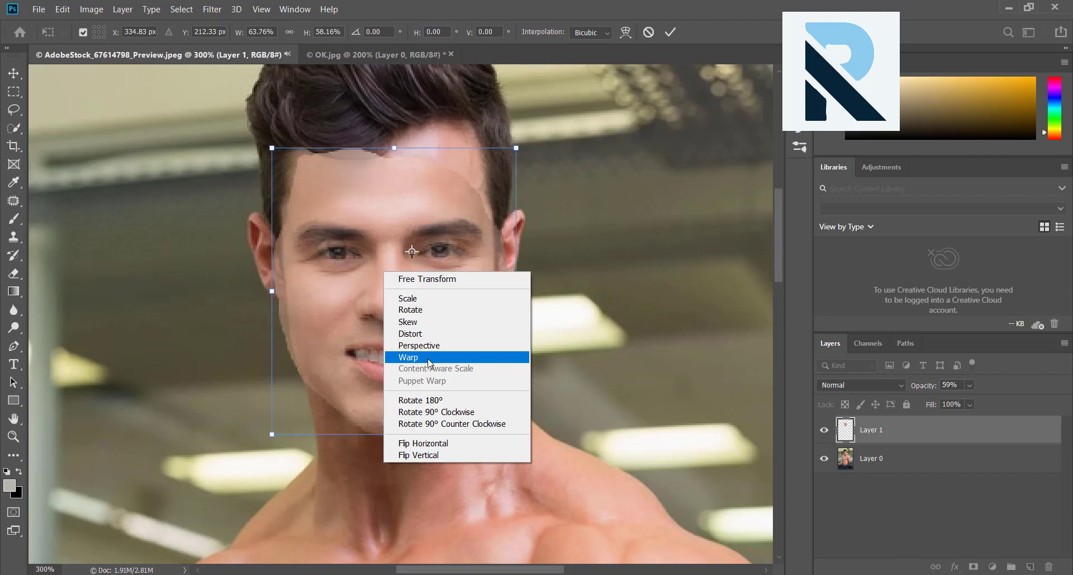
{"action": "left_click", "coordinate": [429, 360]}
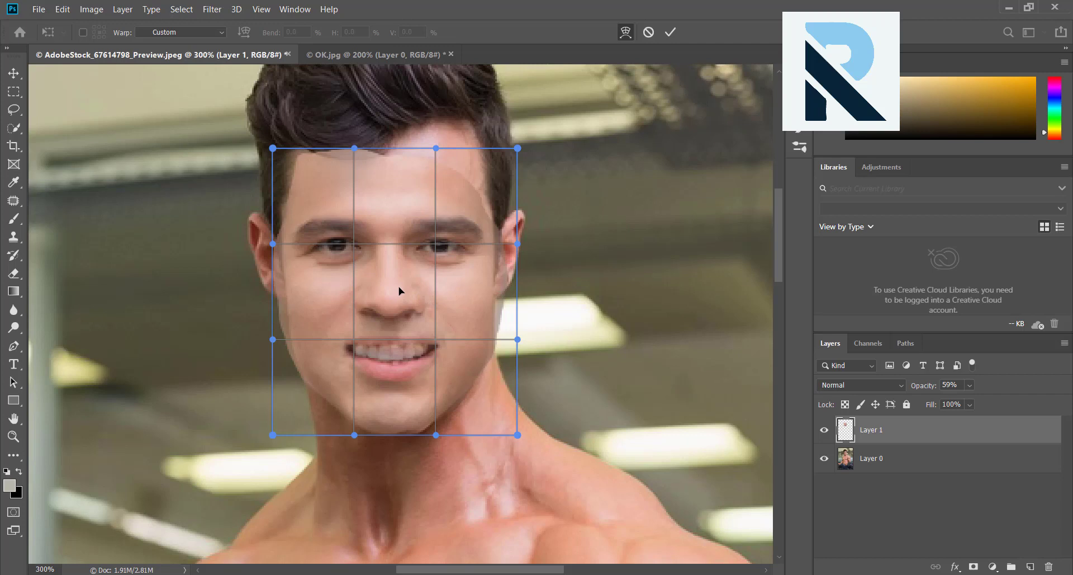
{"action": "mouse_move", "coordinate": [399, 290]}
{"action": "left_mouse_down"}
{"action": "mouse_move", "coordinate": [361, 290]}
{"action": "mouse_move", "coordinate": [386, 303]}
{"action": "left_mouse_up"}
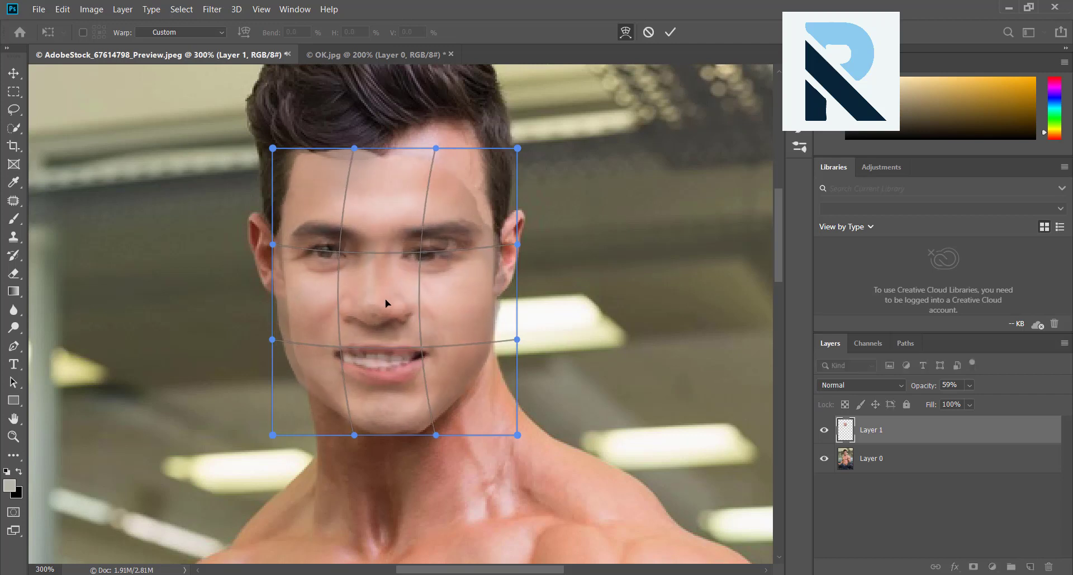
{"action": "key", "text": "ctrl+z"}
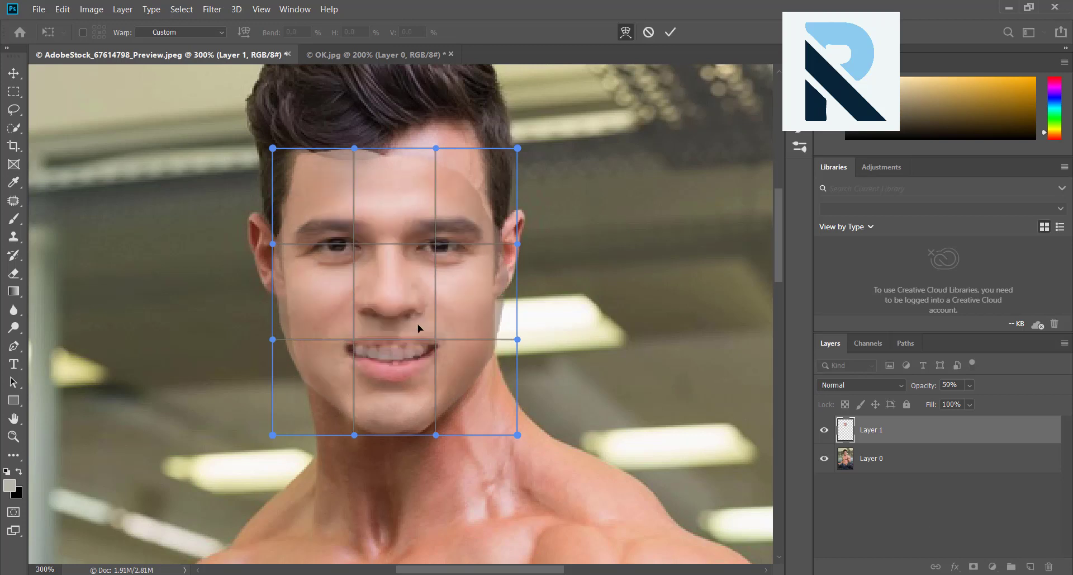
{"action": "mouse_move", "coordinate": [397, 303]}
{"action": "left_mouse_down"}
{"action": "mouse_move", "coordinate": [419, 300]}
{"action": "mouse_move", "coordinate": [376, 293]}
{"action": "mouse_move", "coordinate": [400, 285]}
{"action": "mouse_move", "coordinate": [397, 305]}
{"action": "left_mouse_up"}
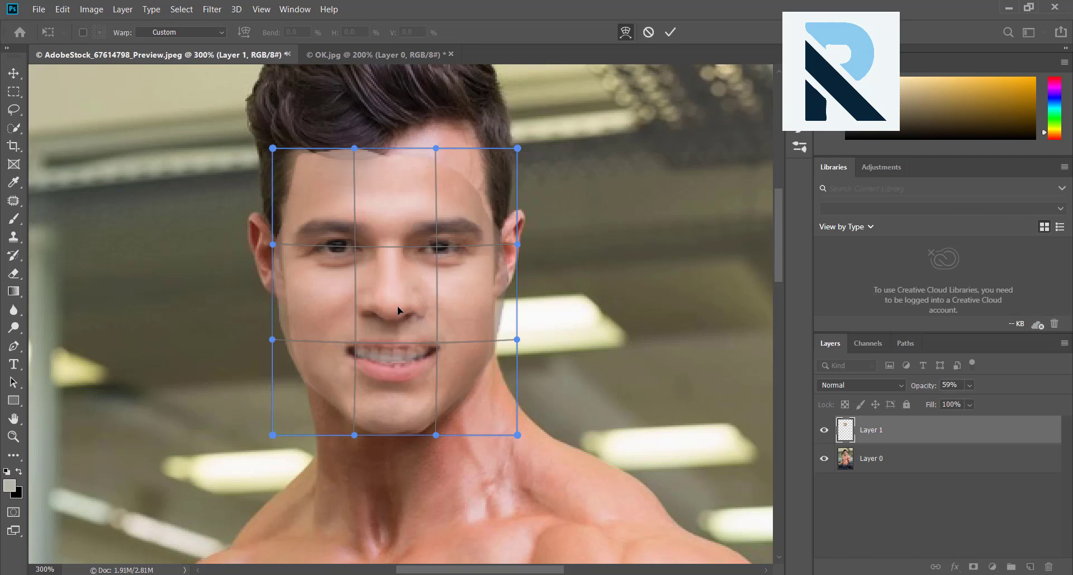
{"action": "left_click_drag", "start_coordinate": [397, 306], "coordinate": [397, 306]}
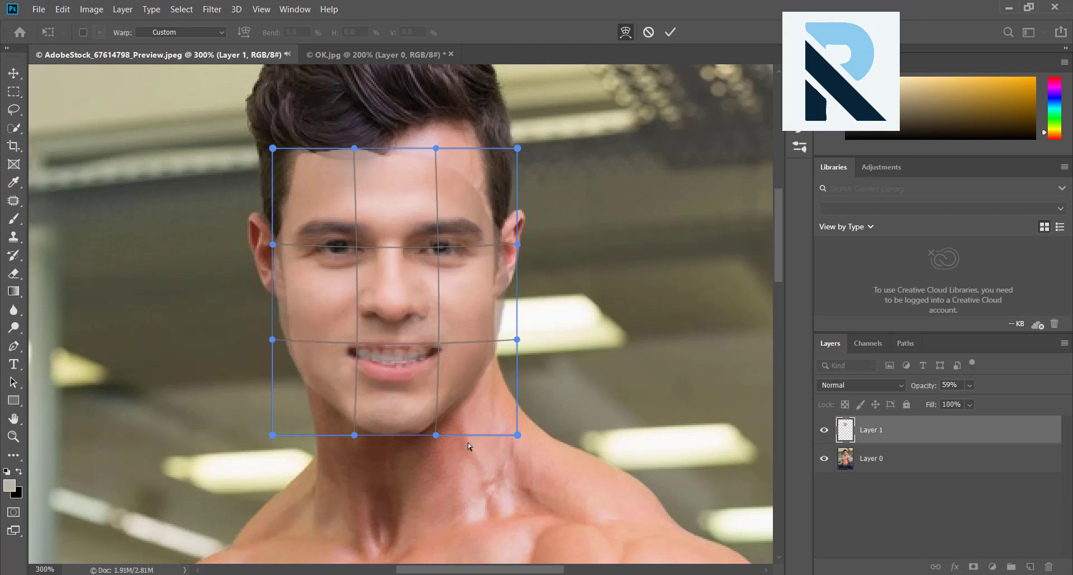
{"action": "left_click", "coordinate": [14, 73]}
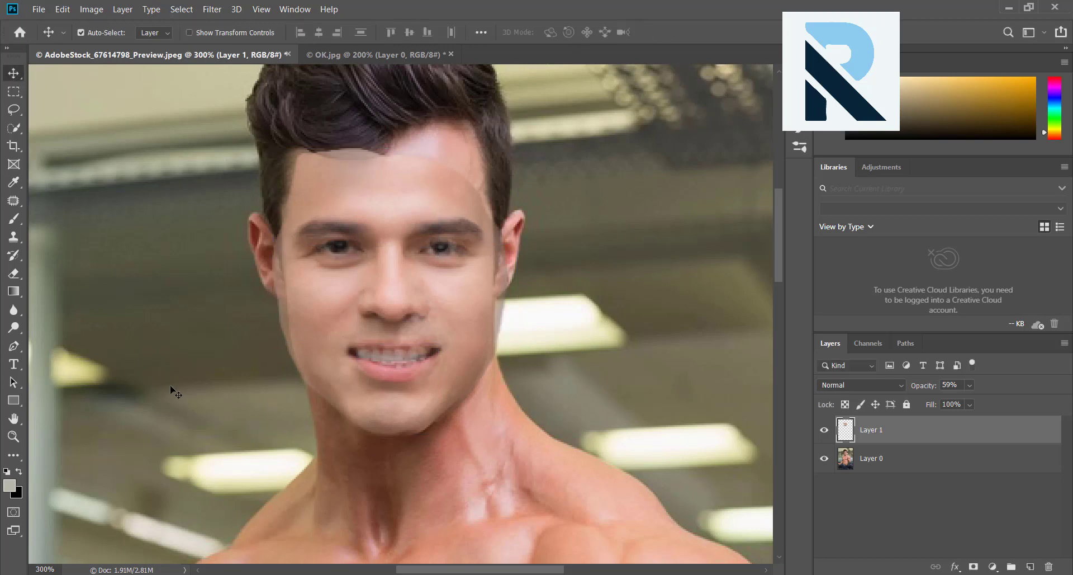
Put the face into Warp and pull its lower-left and lower-right corners onto the jaw
{"action": "key", "text": "ctrl"}
{"action": "key", "text": "ctrl+t"}
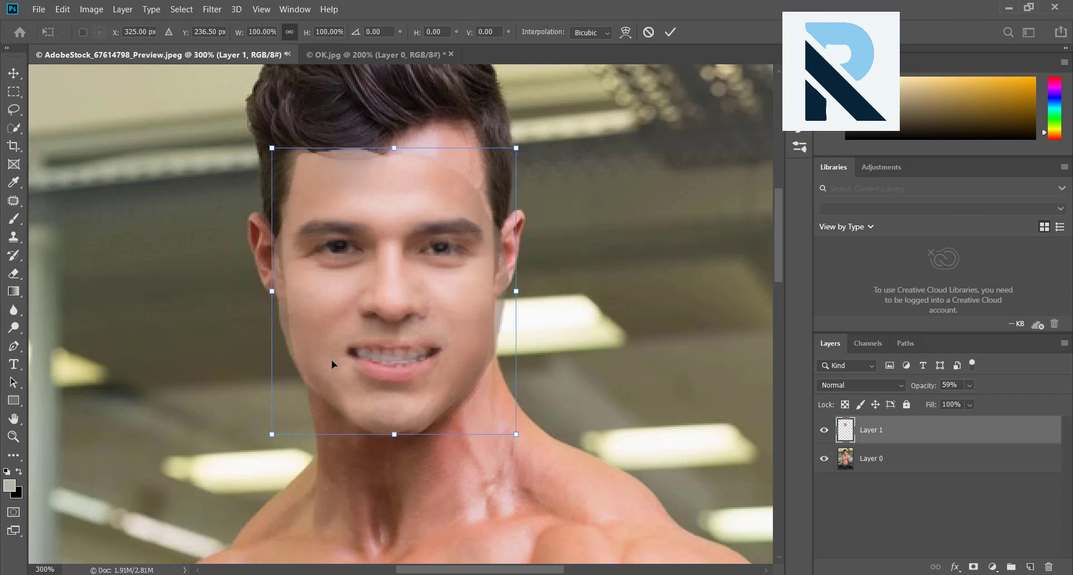
{"action": "right_click", "coordinate": [331, 361]}
{"action": "left_click", "coordinate": [358, 447]}
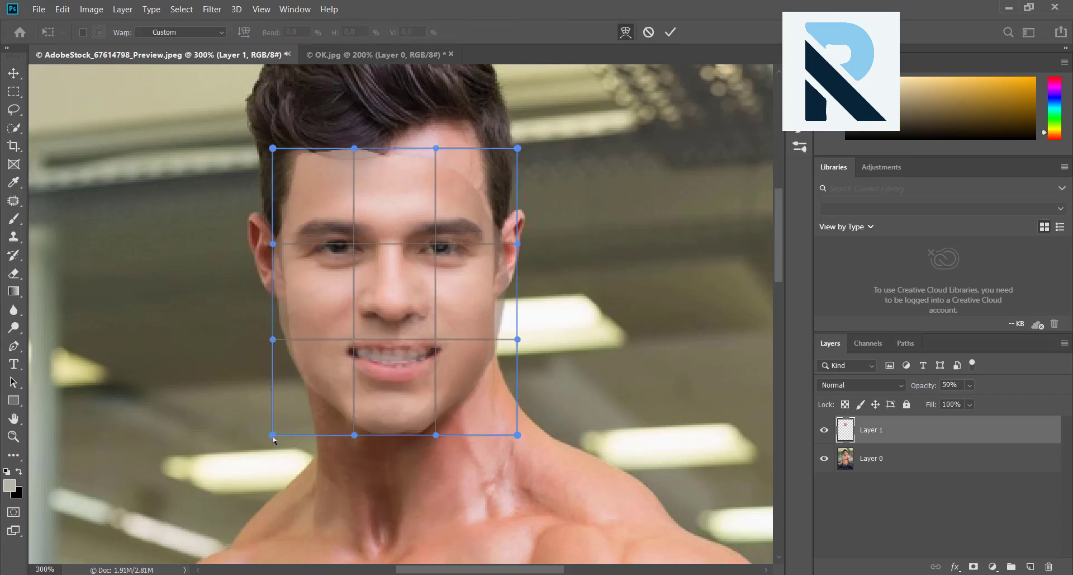
{"action": "left_click_drag", "start_coordinate": [273, 436], "coordinate": [286, 429]}
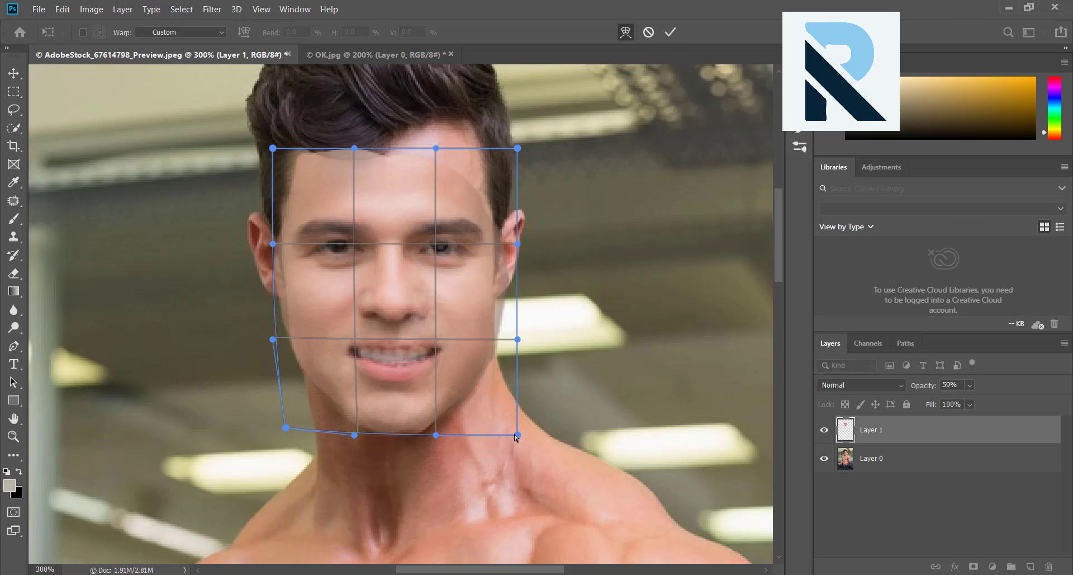
{"action": "left_click_drag", "start_coordinate": [517, 435], "coordinate": [494, 430]}
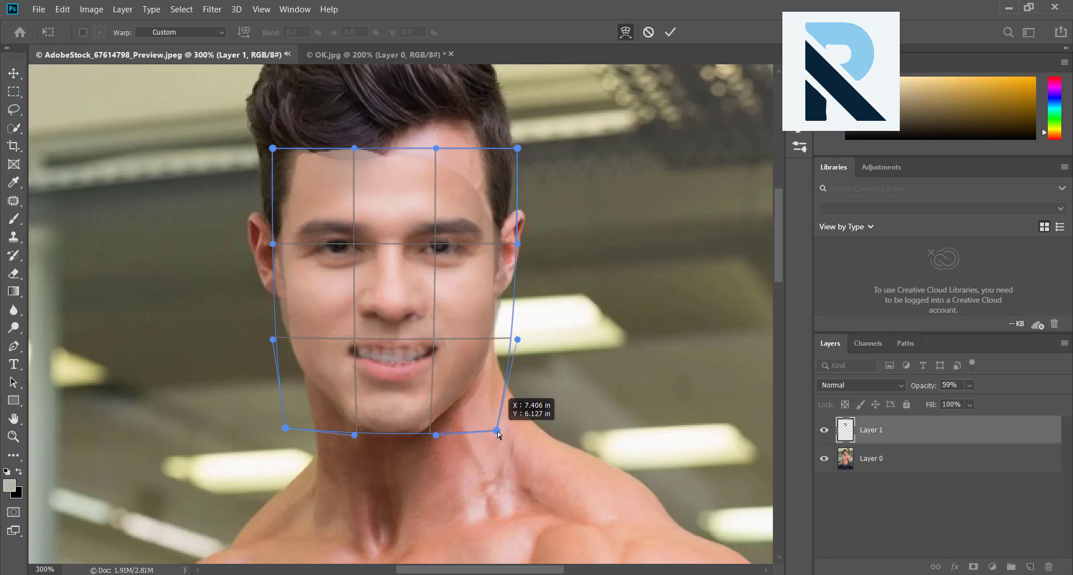
{"action": "left_click_drag", "start_coordinate": [495, 430], "coordinate": [499, 437]}
{"action": "left_click_drag", "start_coordinate": [500, 436], "coordinate": [501, 439]}
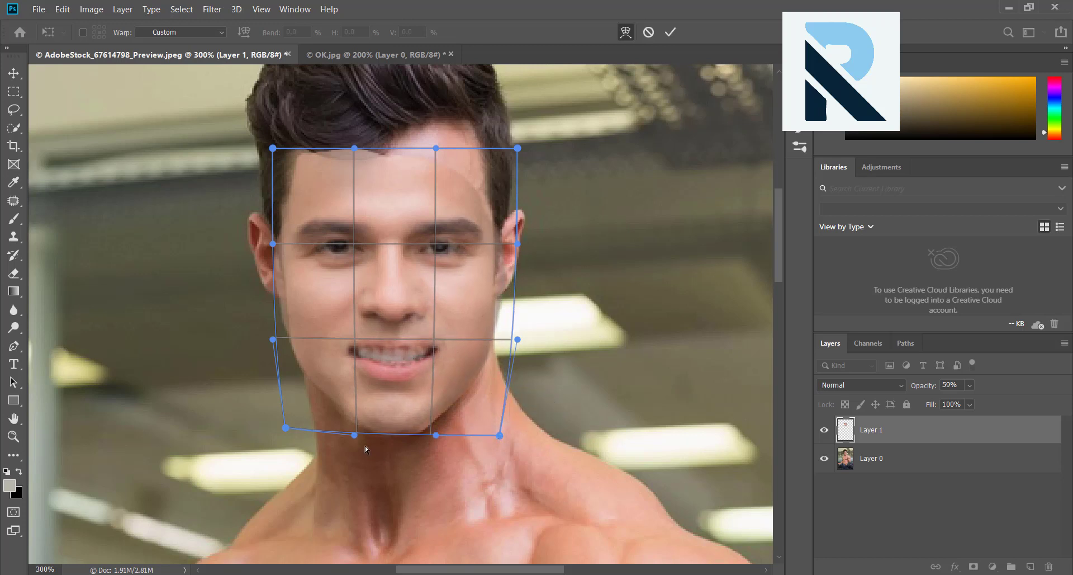
Bow the chin edge onto the neck, pull the right side along the ear, adjust the mouth, and apply
{"action": "left_click_drag", "start_coordinate": [355, 434], "coordinate": [344, 441]}
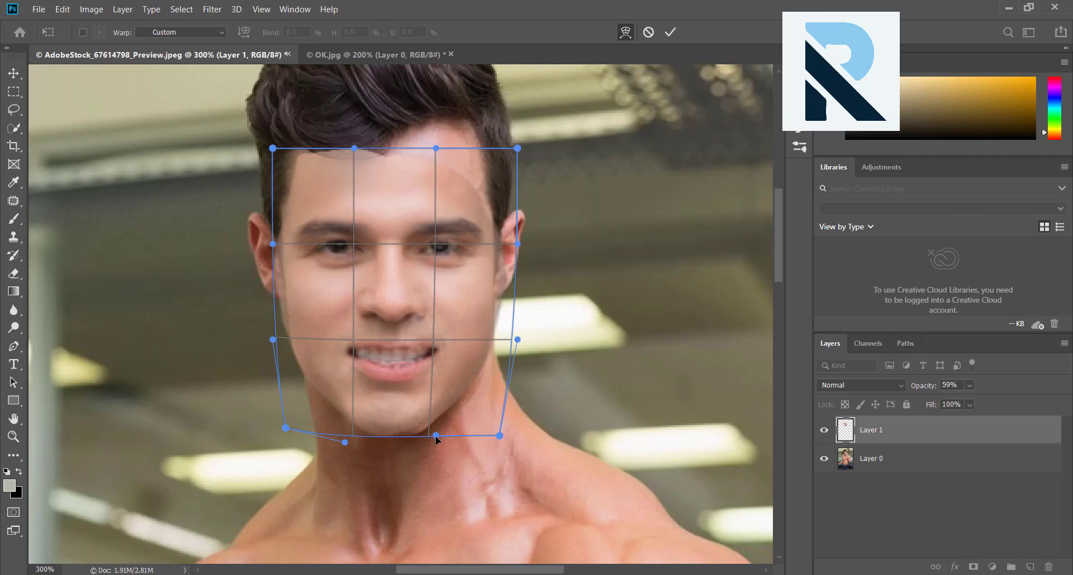
{"action": "left_click_drag", "start_coordinate": [436, 436], "coordinate": [441, 441]}
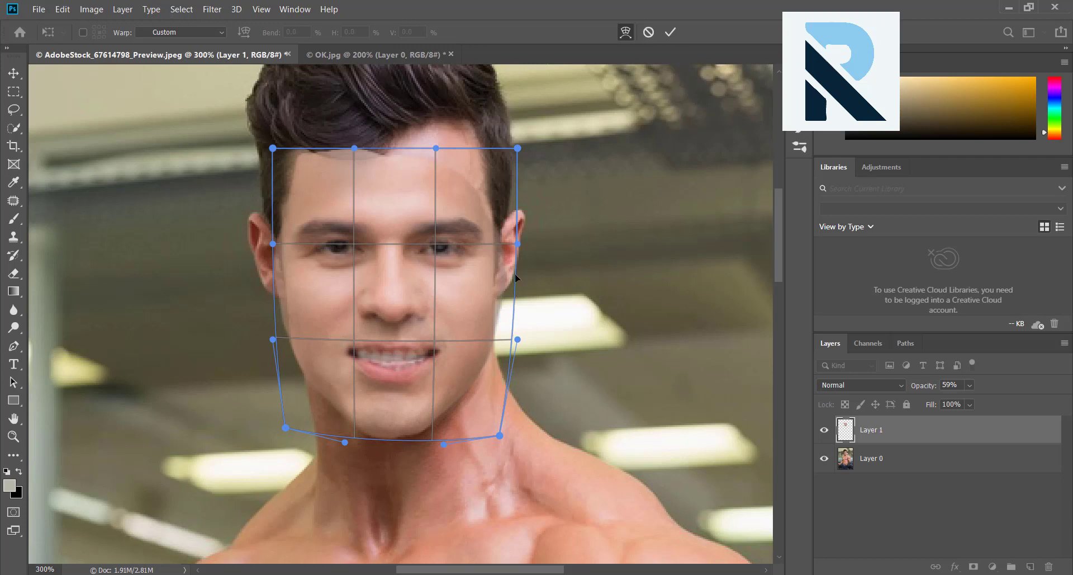
{"action": "left_click_drag", "start_coordinate": [517, 246], "coordinate": [512, 246]}
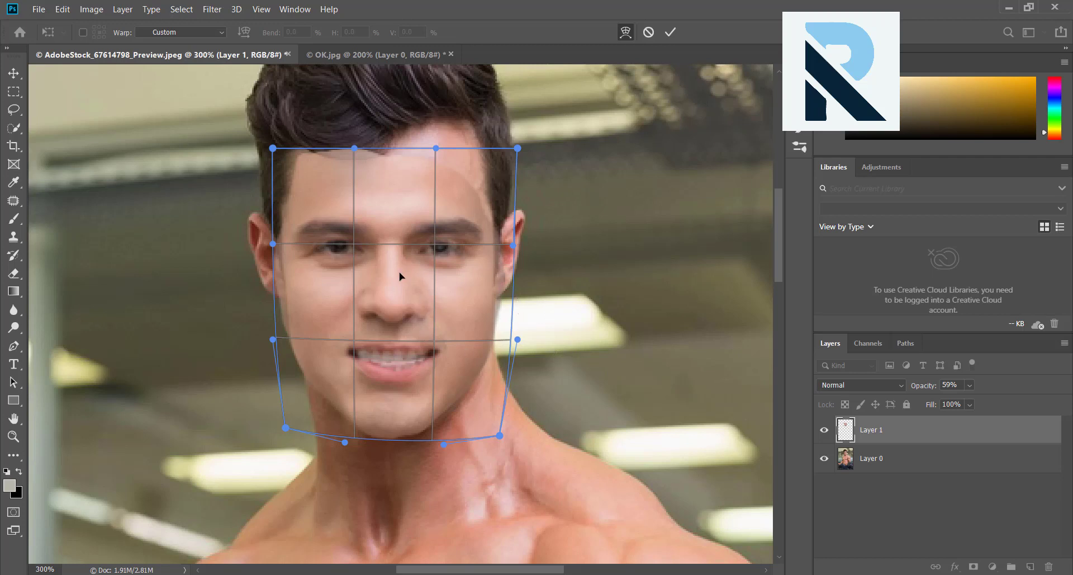
{"action": "left_click_drag", "start_coordinate": [398, 335], "coordinate": [396, 331]}
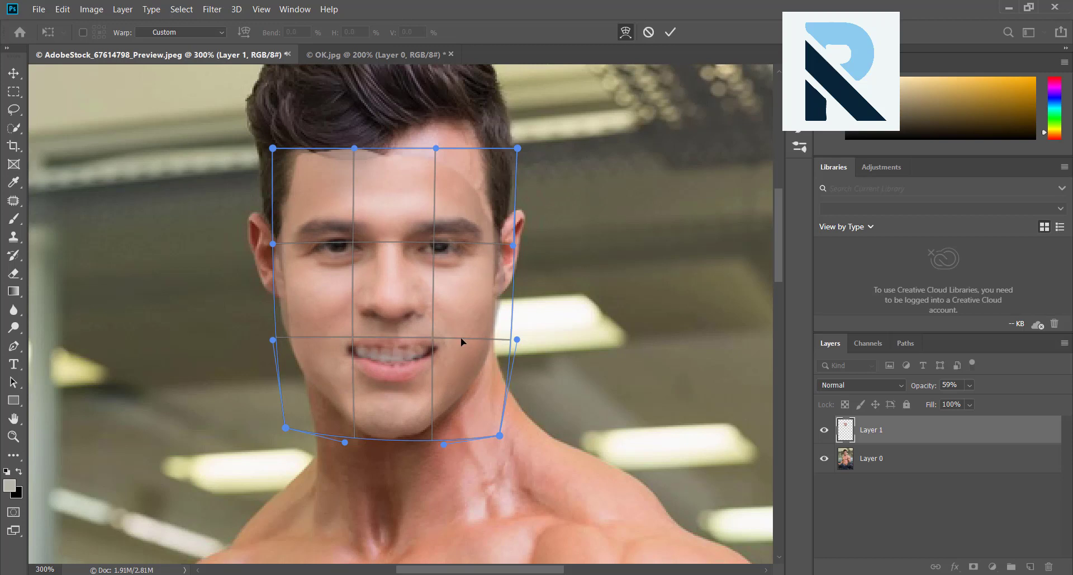
{"action": "key", "text": "Return"}
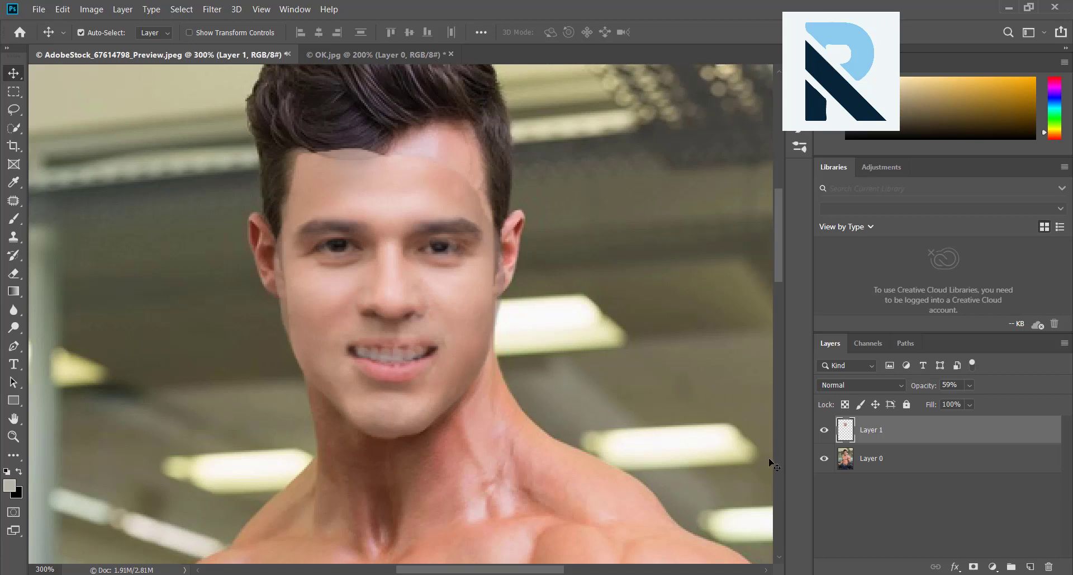
Set the face layer's opacity to 100% and add a white layer mask
{"action": "left_click", "coordinate": [973, 566]}
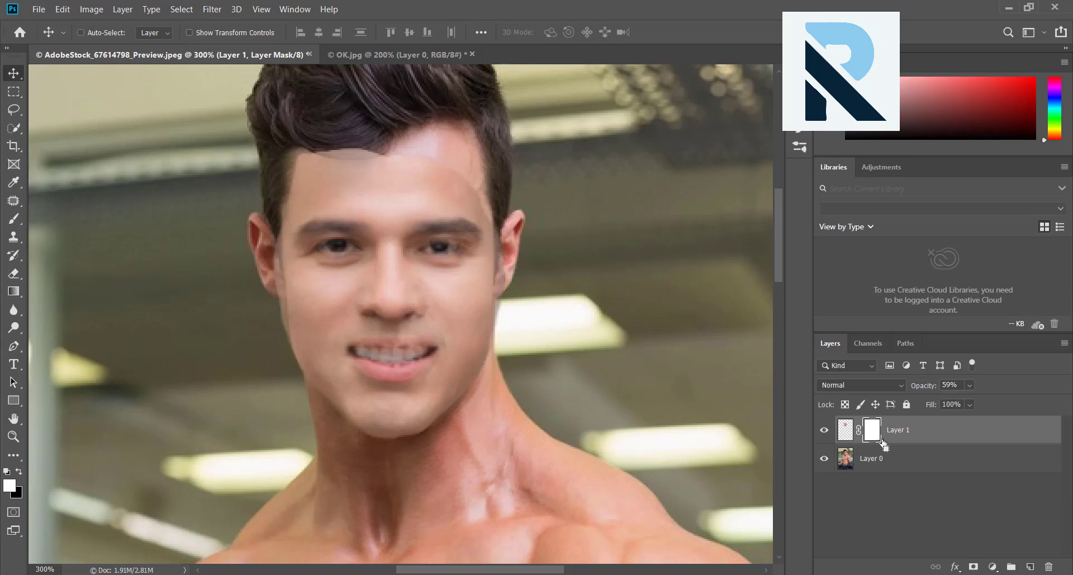
{"action": "key", "text": "ctrl+z"}
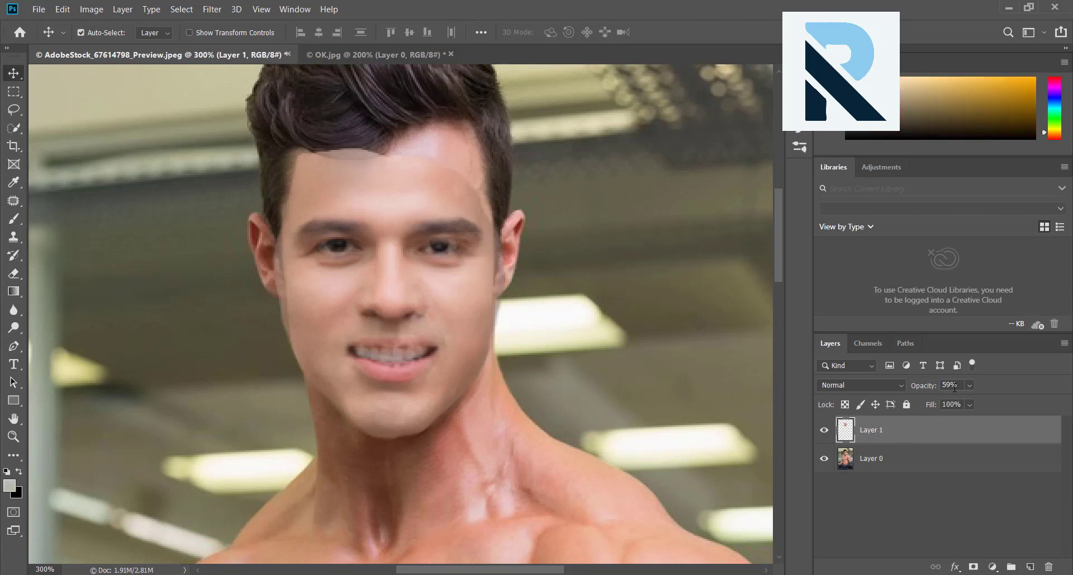
{"action": "left_click", "coordinate": [950, 385]}
{"action": "key", "text": "Return"}
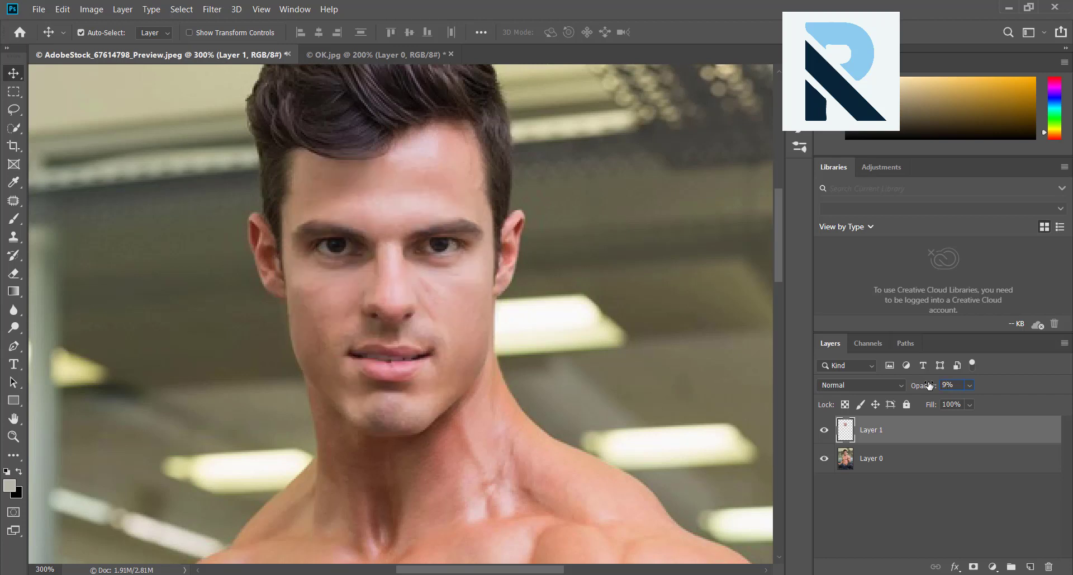
{"action": "type", "text": "100"}
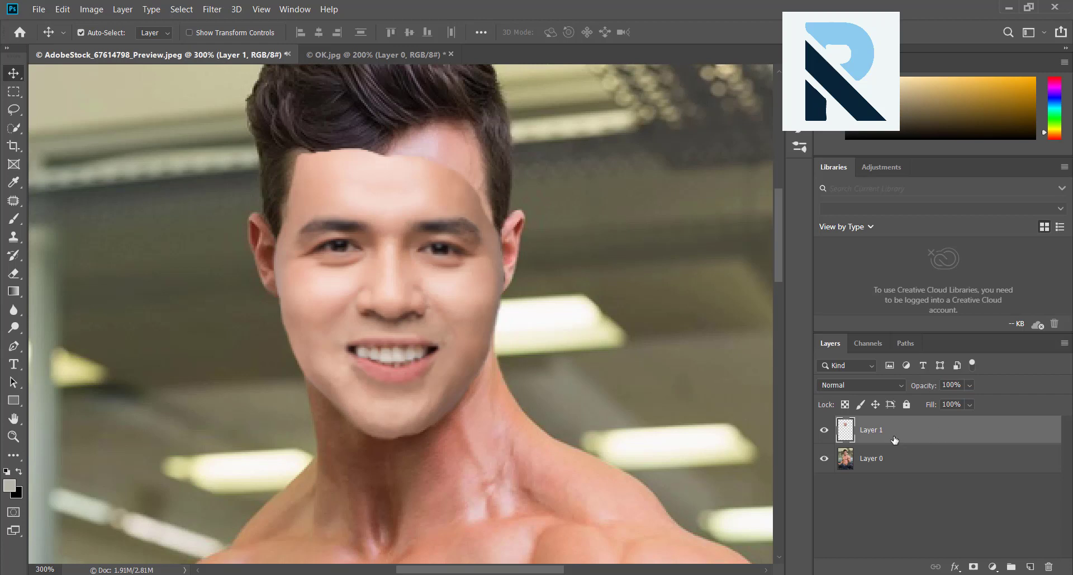
{"action": "left_click", "coordinate": [973, 566]}
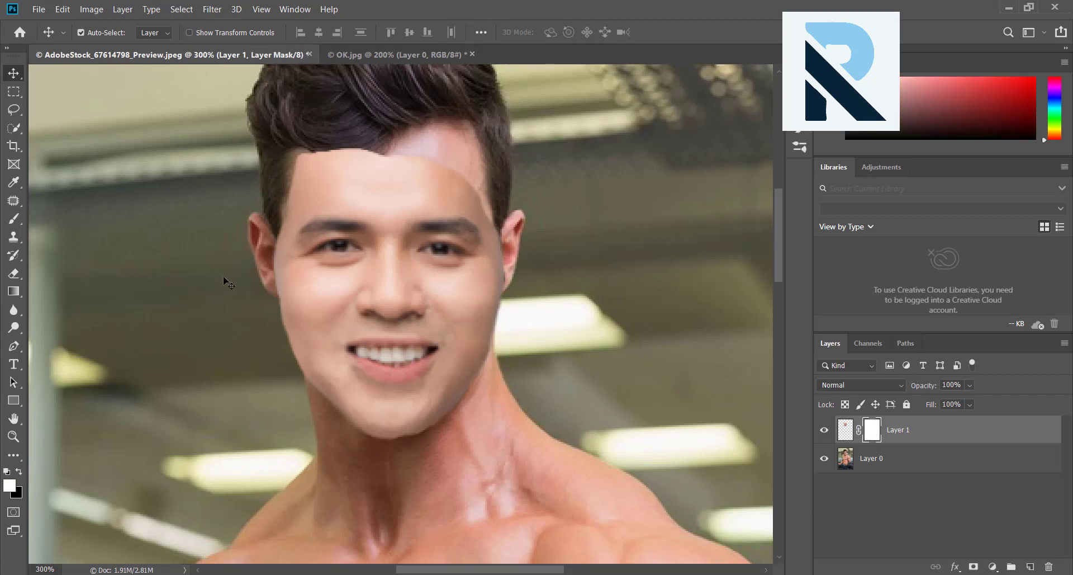
Set up the Brush tool with a round 40 px brush and black as the painting colour
{"action": "key", "text": "b"}
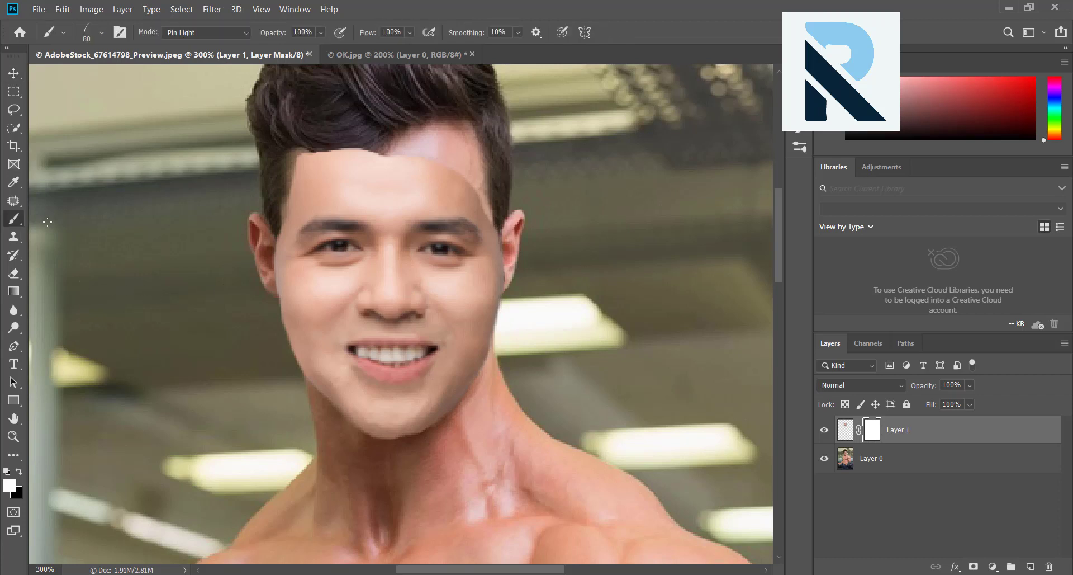
{"action": "right_click", "coordinate": [22, 222]}
{"action": "left_click", "coordinate": [61, 219]}
{"action": "left_click", "coordinate": [102, 35]}
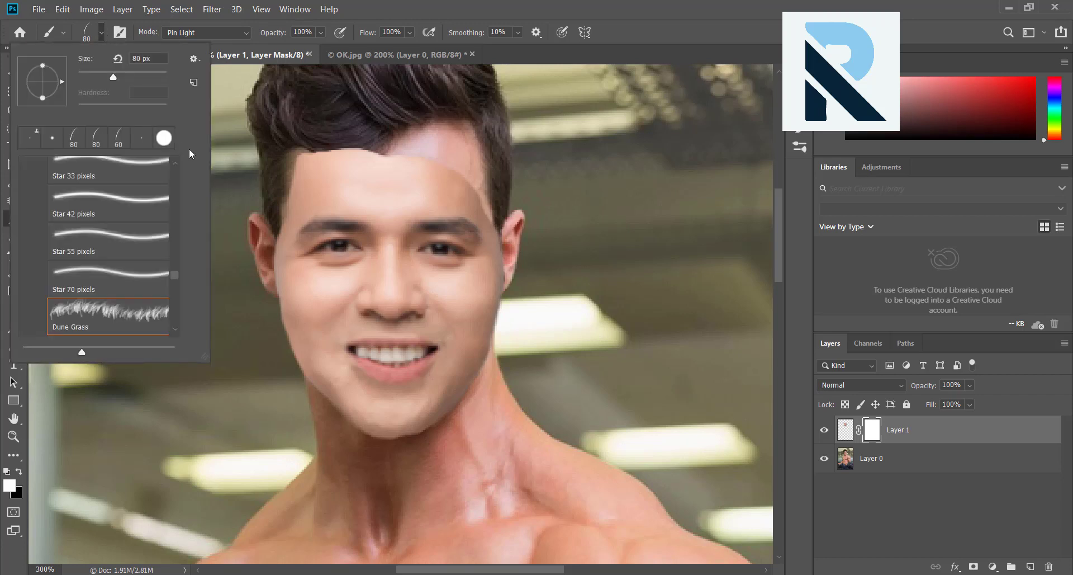
{"action": "double_click", "coordinate": [164, 138]}
{"action": "key", "text": "x"}
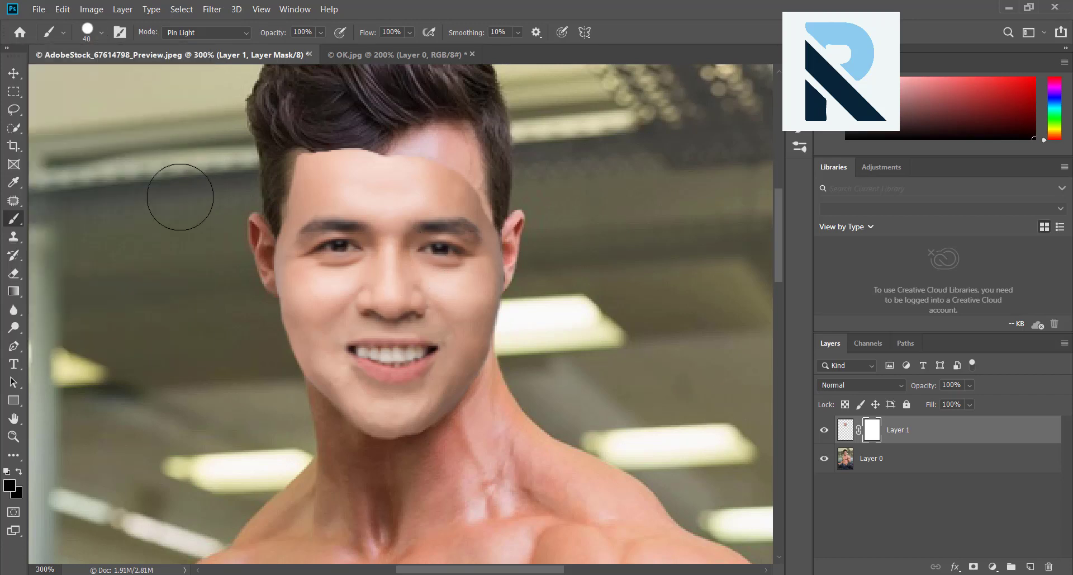
{"action": "key", "text": "v"}
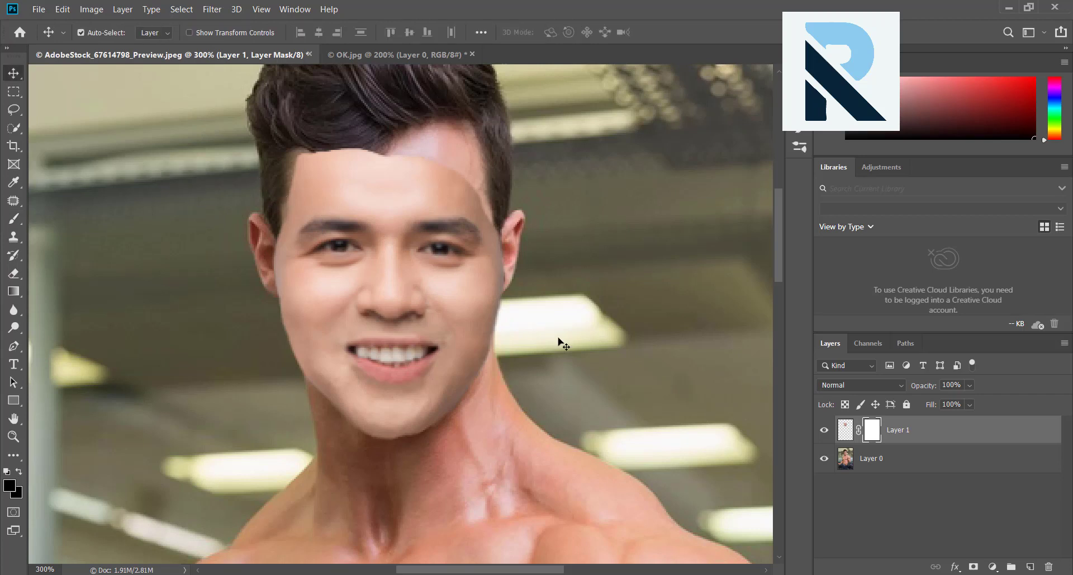
{"action": "left_click", "coordinate": [18, 218]}
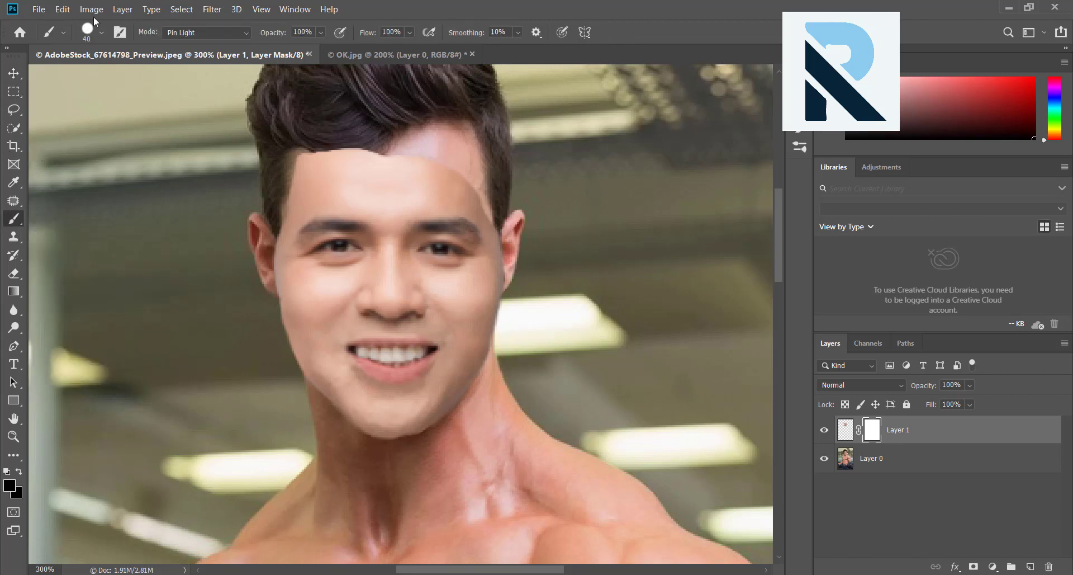
{"action": "left_click", "coordinate": [119, 32]}
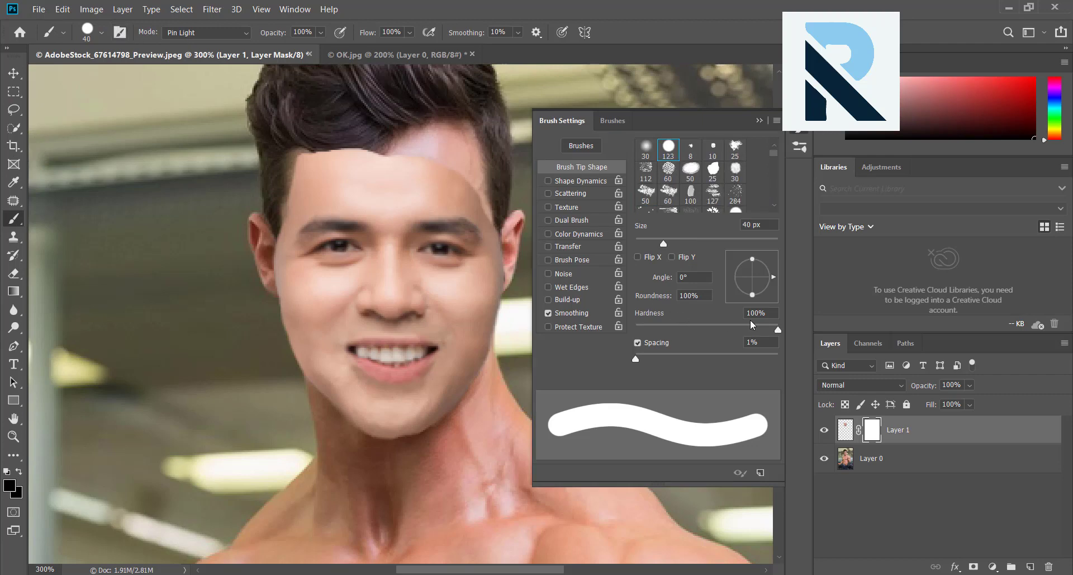
{"action": "left_click_drag", "start_coordinate": [636, 358], "coordinate": [626, 358]}
{"action": "left_click", "coordinate": [758, 121]}
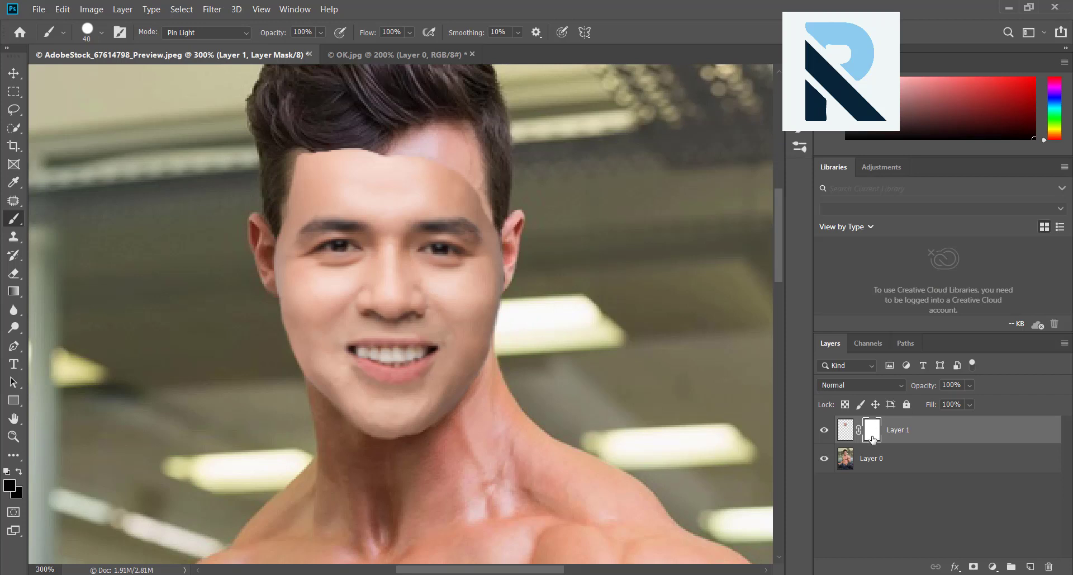
{"action": "left_click", "coordinate": [9, 485]}
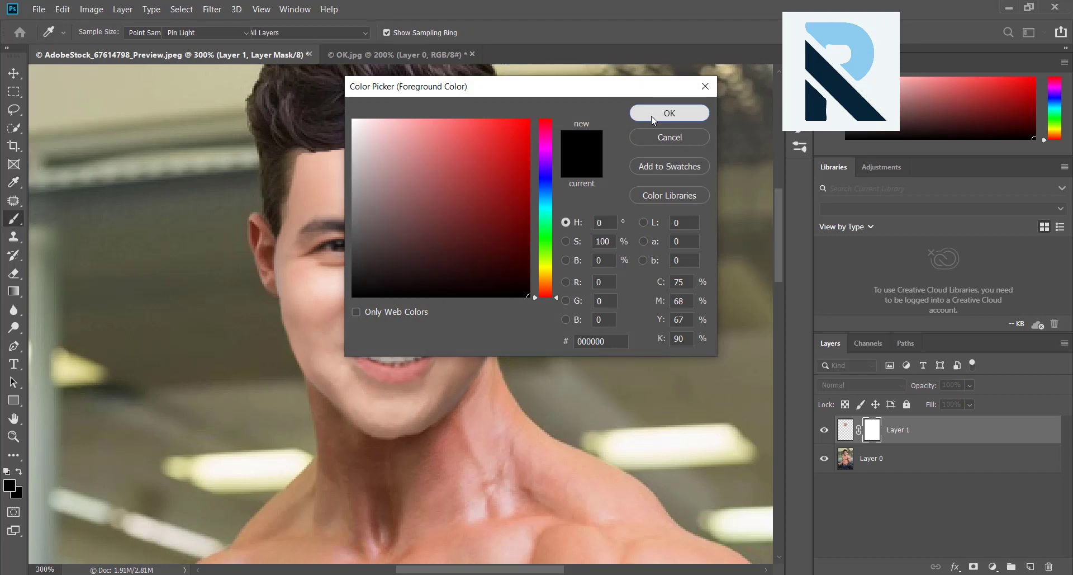
Paint the mask in black with a 25 px brush over the forehead and along the hairline
{"action": "left_click", "coordinate": [665, 114]}
{"action": "left_click_drag", "start_coordinate": [436, 177], "coordinate": [414, 173]}
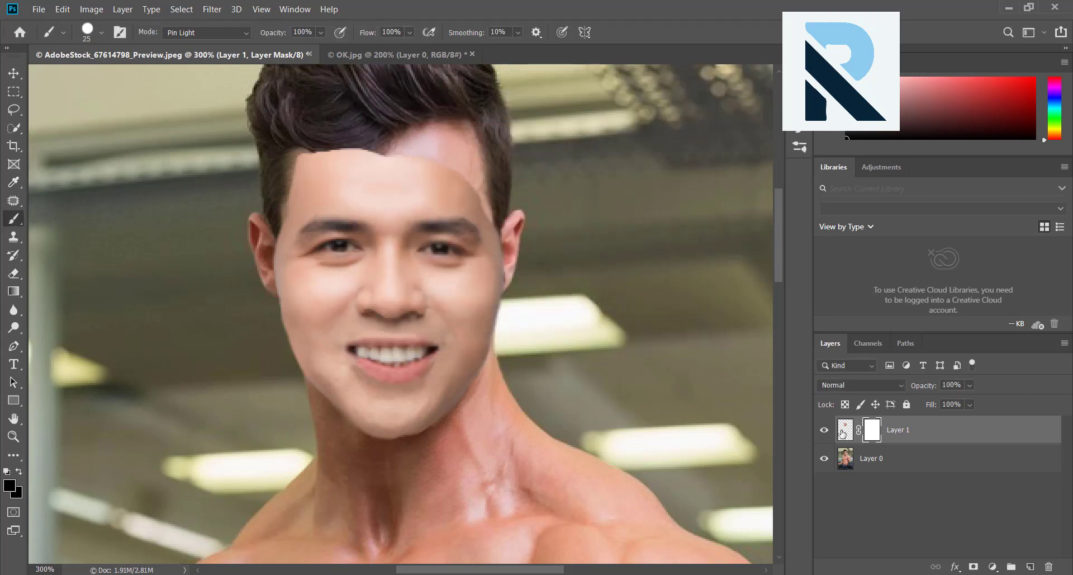
{"action": "key", "text": "bracketleft"}
{"action": "key", "text": "bracketleft"}
{"action": "key", "text": "bracketleft"}
{"action": "mouse_move", "coordinate": [305, 162]}
{"action": "left_mouse_down"}
{"action": "mouse_move", "coordinate": [340, 159]}
{"action": "mouse_move", "coordinate": [293, 175]}
{"action": "mouse_move", "coordinate": [289, 195]}
{"action": "mouse_move", "coordinate": [371, 179]}
{"action": "mouse_move", "coordinate": [402, 158]}
{"action": "mouse_move", "coordinate": [438, 165]}
{"action": "mouse_move", "coordinate": [456, 175]}
{"action": "mouse_move", "coordinate": [383, 189]}
{"action": "mouse_move", "coordinate": [474, 187]}
{"action": "mouse_move", "coordinate": [531, 242]}
{"action": "mouse_move", "coordinate": [525, 257]}
{"action": "mouse_move", "coordinate": [529, 239]}
{"action": "mouse_move", "coordinate": [514, 241]}
{"action": "mouse_move", "coordinate": [525, 288]}
{"action": "mouse_move", "coordinate": [513, 324]}
{"action": "mouse_move", "coordinate": [526, 282]}
{"action": "mouse_move", "coordinate": [517, 250]}
{"action": "mouse_move", "coordinate": [513, 335]}
{"action": "mouse_move", "coordinate": [476, 413]}
{"action": "mouse_move", "coordinate": [477, 402]}
{"action": "mouse_move", "coordinate": [511, 312]}
{"action": "mouse_move", "coordinate": [487, 433]}
{"action": "mouse_move", "coordinate": [486, 416]}
{"action": "mouse_move", "coordinate": [469, 417]}
{"action": "mouse_move", "coordinate": [439, 441]}
{"action": "mouse_move", "coordinate": [374, 452]}
{"action": "mouse_move", "coordinate": [329, 430]}
{"action": "mouse_move", "coordinate": [273, 362]}
{"action": "mouse_move", "coordinate": [251, 280]}
{"action": "mouse_move", "coordinate": [251, 211]}
{"action": "mouse_move", "coordinate": [261, 217]}
{"action": "mouse_move", "coordinate": [282, 199]}
{"action": "mouse_move", "coordinate": [288, 208]}
{"action": "mouse_move", "coordinate": [264, 219]}
{"action": "mouse_move", "coordinate": [260, 295]}
{"action": "mouse_move", "coordinate": [252, 280]}
{"action": "mouse_move", "coordinate": [259, 271]}
{"action": "mouse_move", "coordinate": [261, 308]}
{"action": "mouse_move", "coordinate": [252, 300]}
{"action": "mouse_move", "coordinate": [263, 306]}
{"action": "mouse_move", "coordinate": [282, 395]}
{"action": "left_mouse_up"}
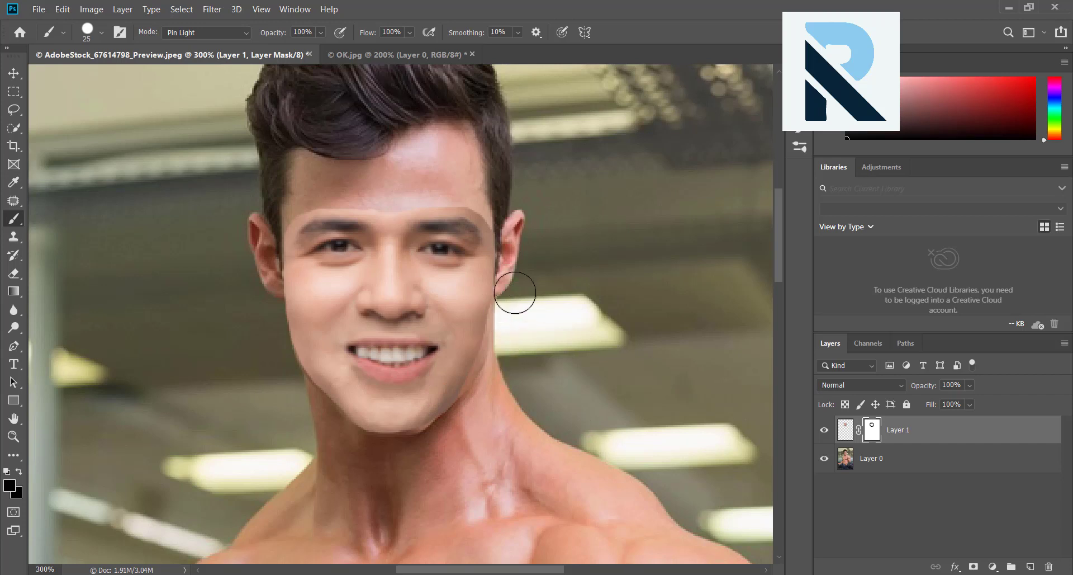
{"action": "key", "text": "v"}
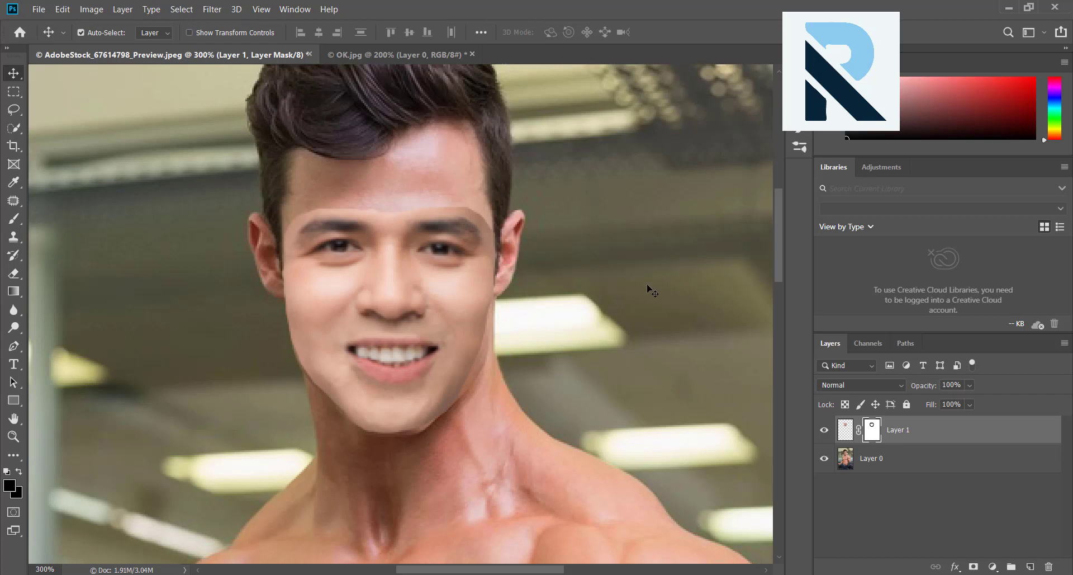
Apply Layer 1's mask, duplicate Layer 0 as Layer 0 copy, and hide the original Layer 0
{"action": "right_click", "coordinate": [871, 435]}
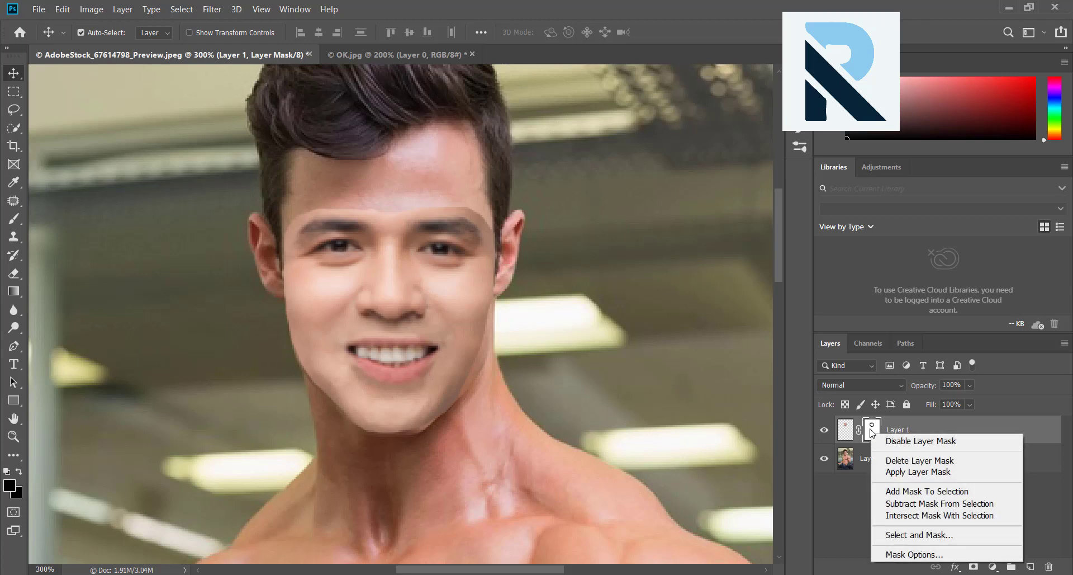
{"action": "left_click", "coordinate": [898, 473]}
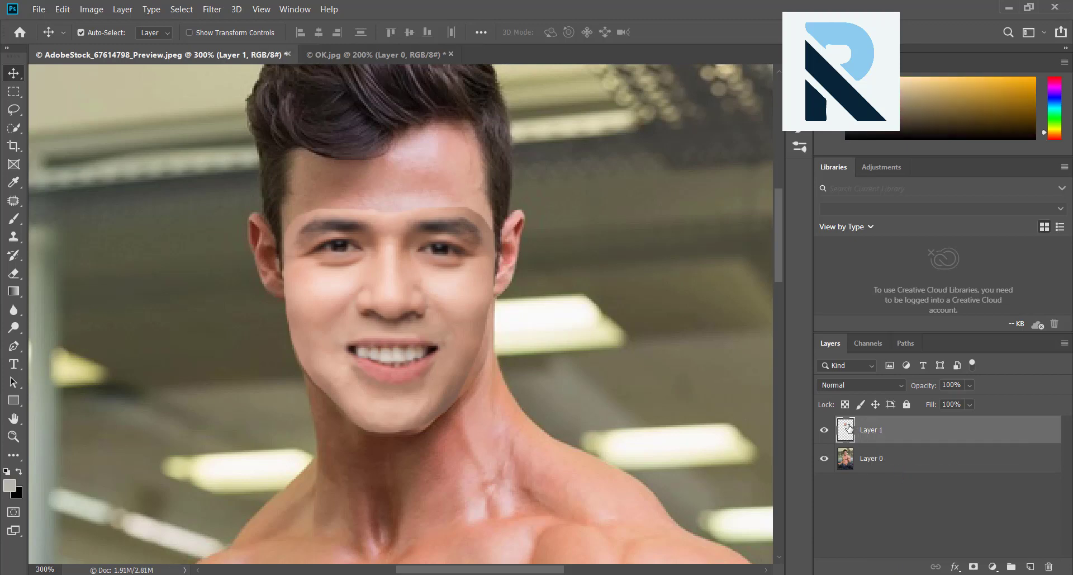
{"action": "left_click", "coordinate": [860, 468]}
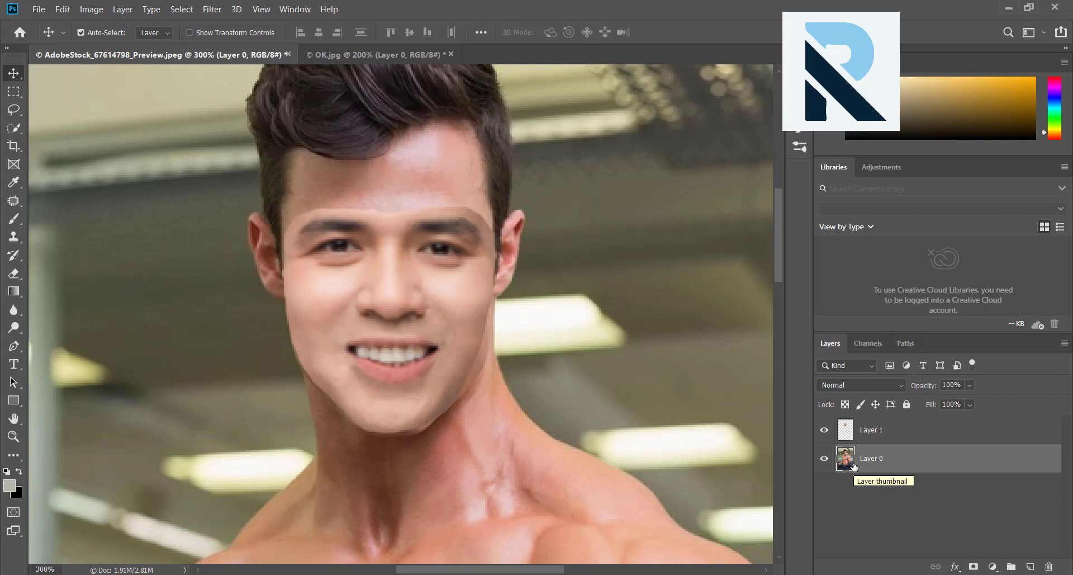
{"action": "key", "text": "ctrl+j"}
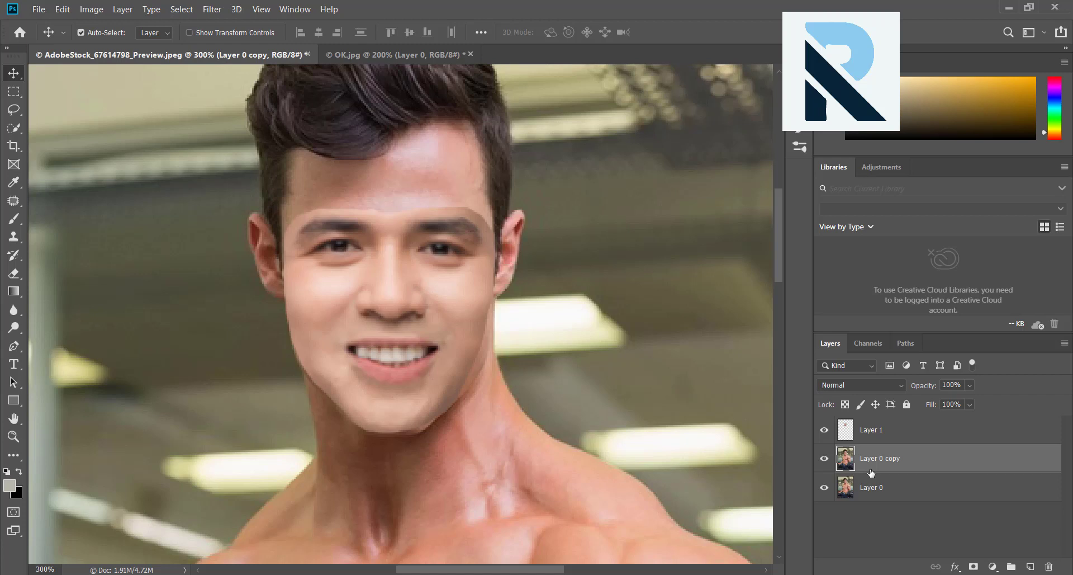
{"action": "left_click", "coordinate": [825, 487]}
Load Layer 1's face as a selection, hide Layer 1, contract by 5 px, and delete it from Layer 0 copy
{"action": "left_click", "coordinate": [846, 430], "text": "ctrl"}
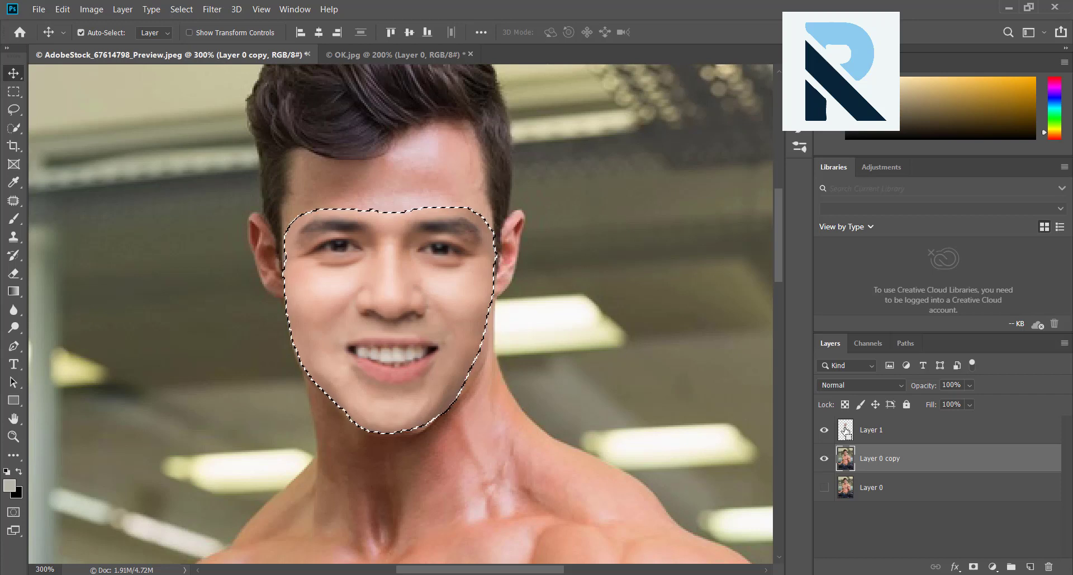
{"action": "left_click", "coordinate": [824, 429]}
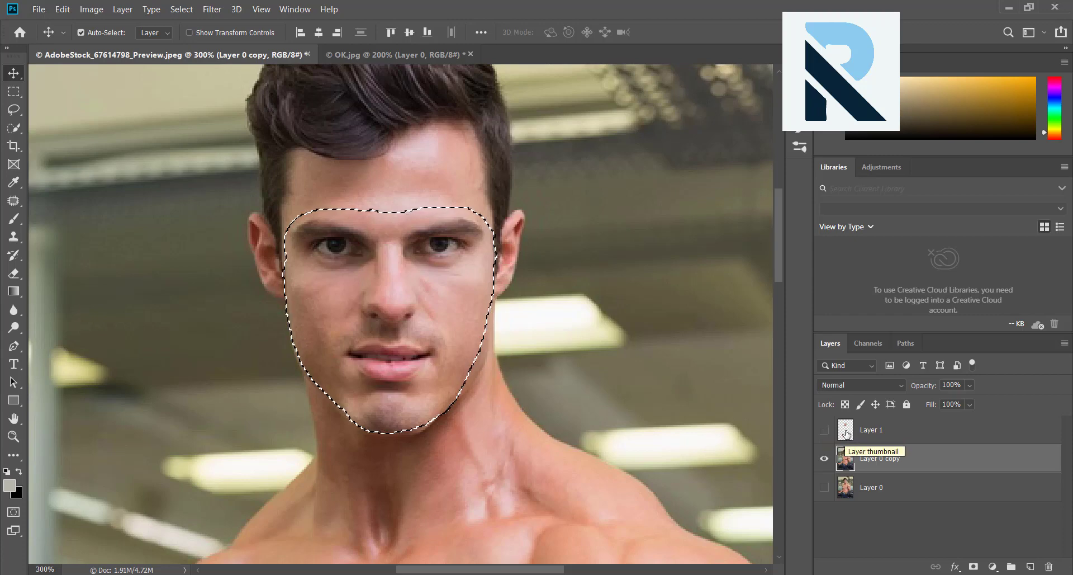
{"action": "left_click", "coordinate": [184, 10]}
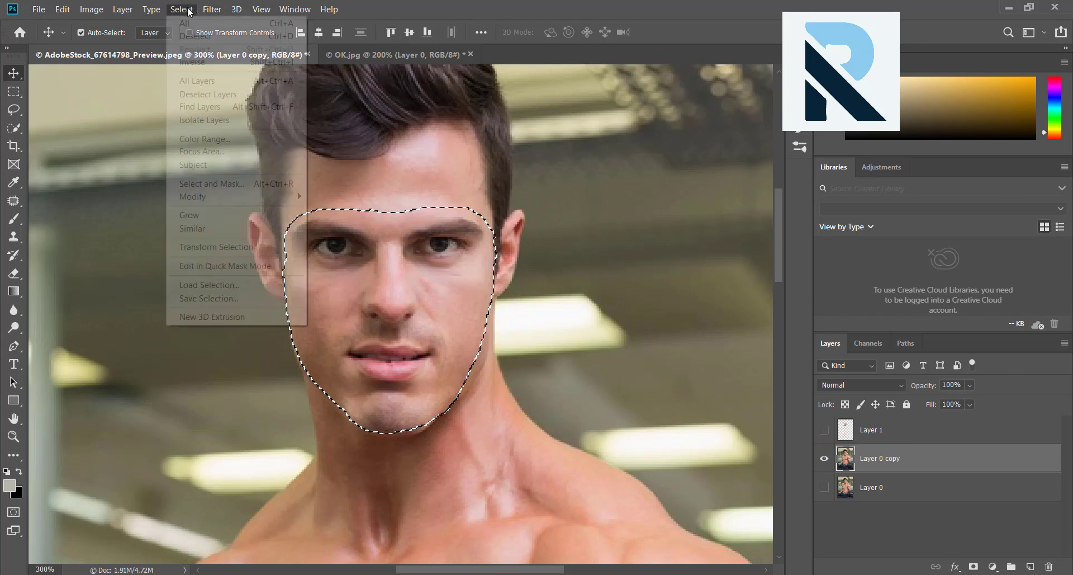
{"action": "mouse_move", "coordinate": [234, 196]}
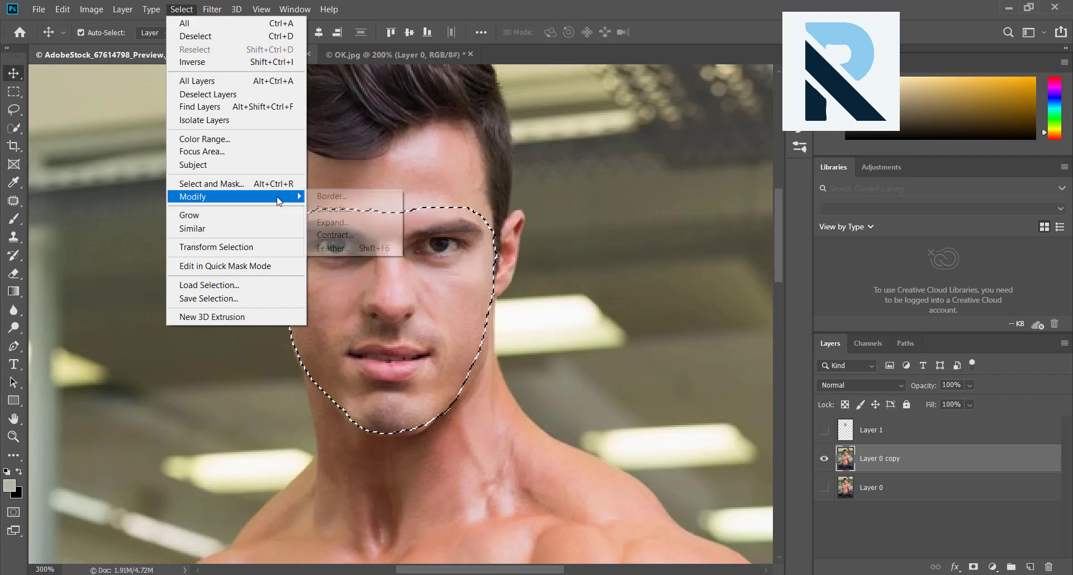
{"action": "left_click", "coordinate": [321, 235]}
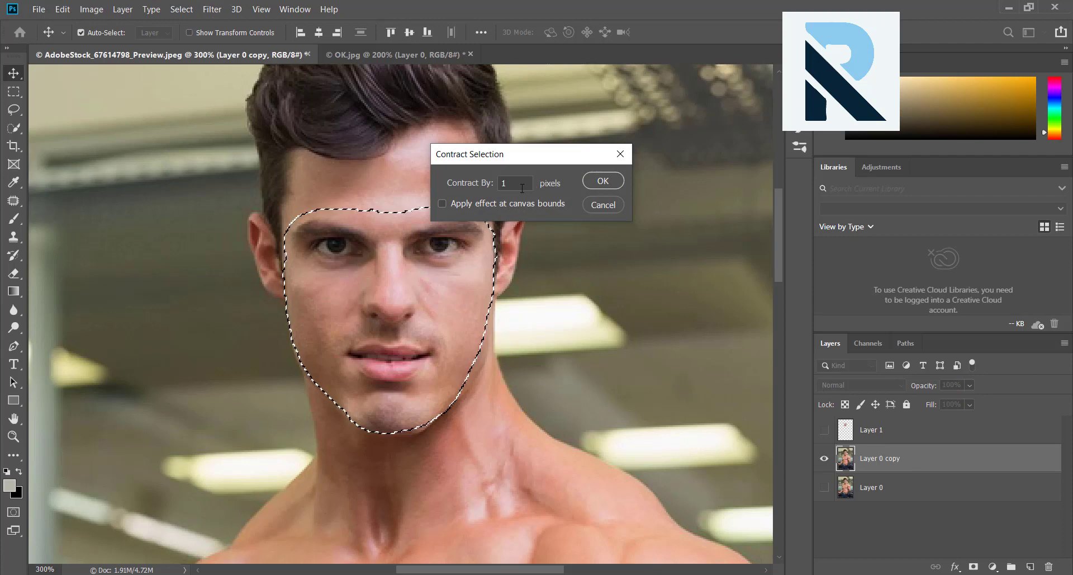
{"action": "left_click_drag", "start_coordinate": [522, 187], "coordinate": [499, 185]}
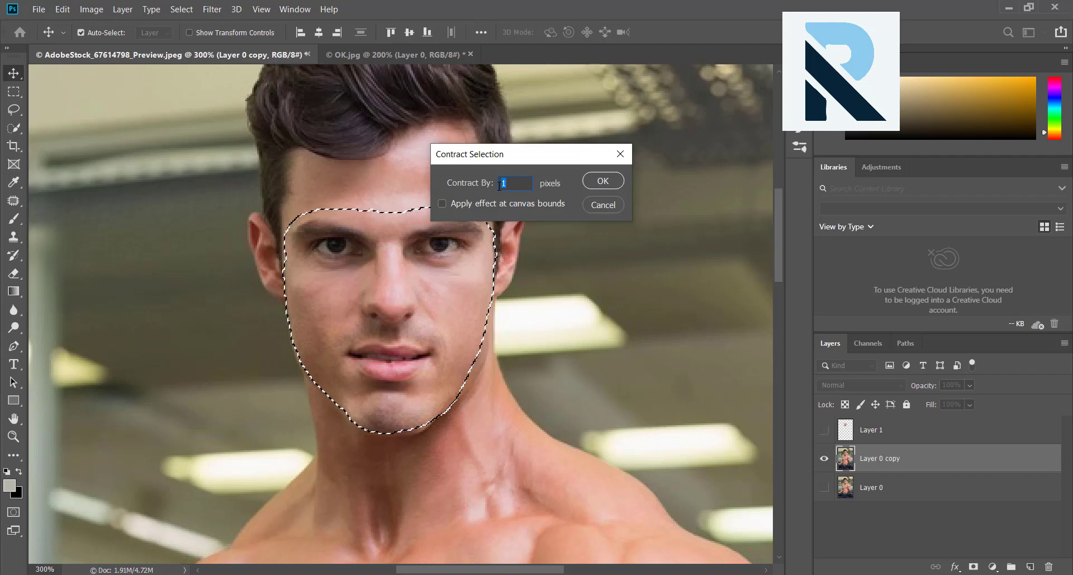
{"action": "type", "text": "5"}
{"action": "left_click", "coordinate": [595, 179]}
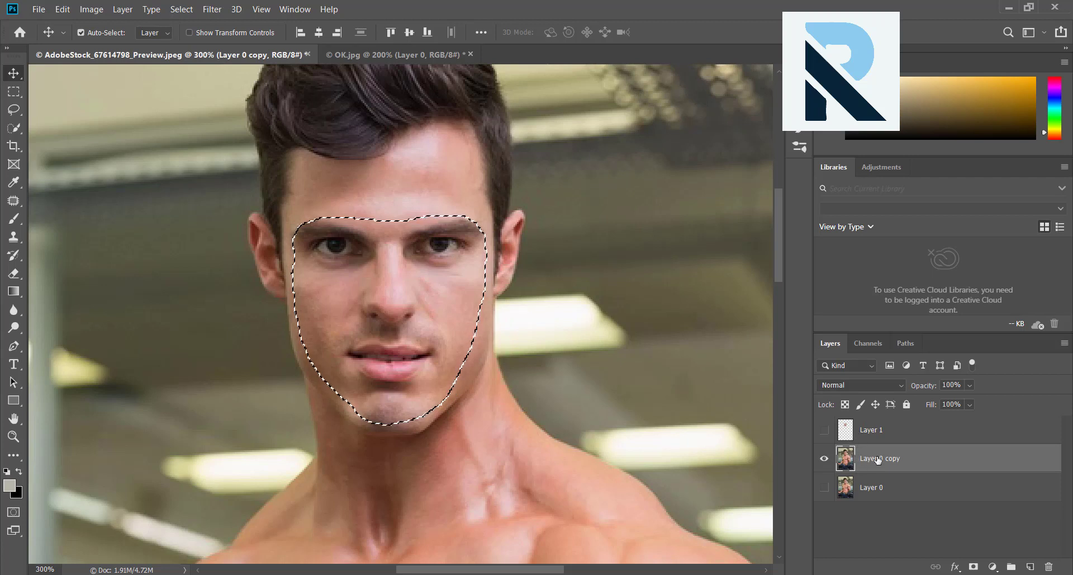
{"action": "key", "text": "Delete"}
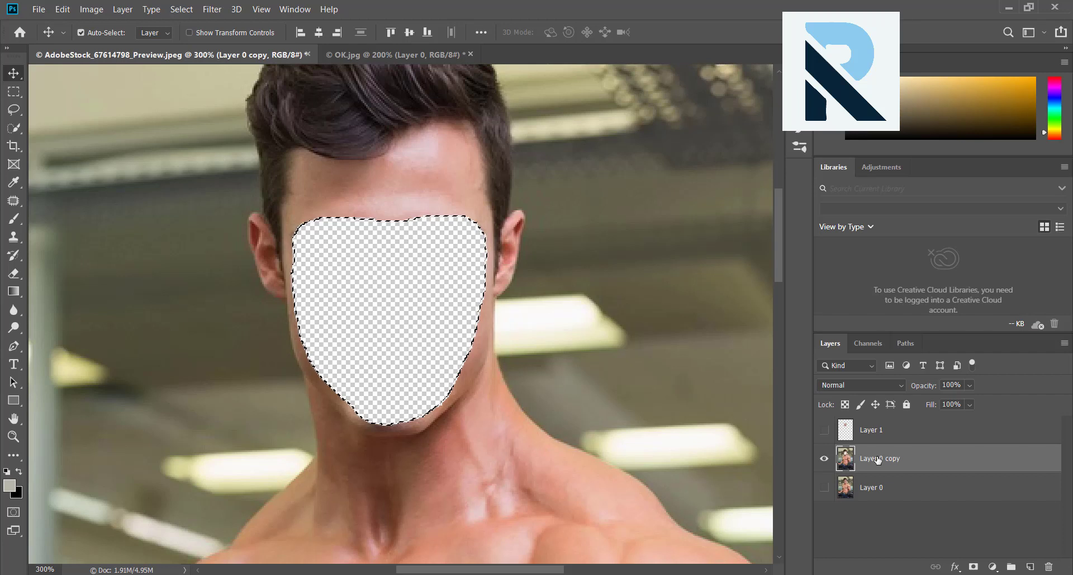
Show Layer 1 again and select it together with Layer 0 copy
{"action": "left_click", "coordinate": [825, 429]}
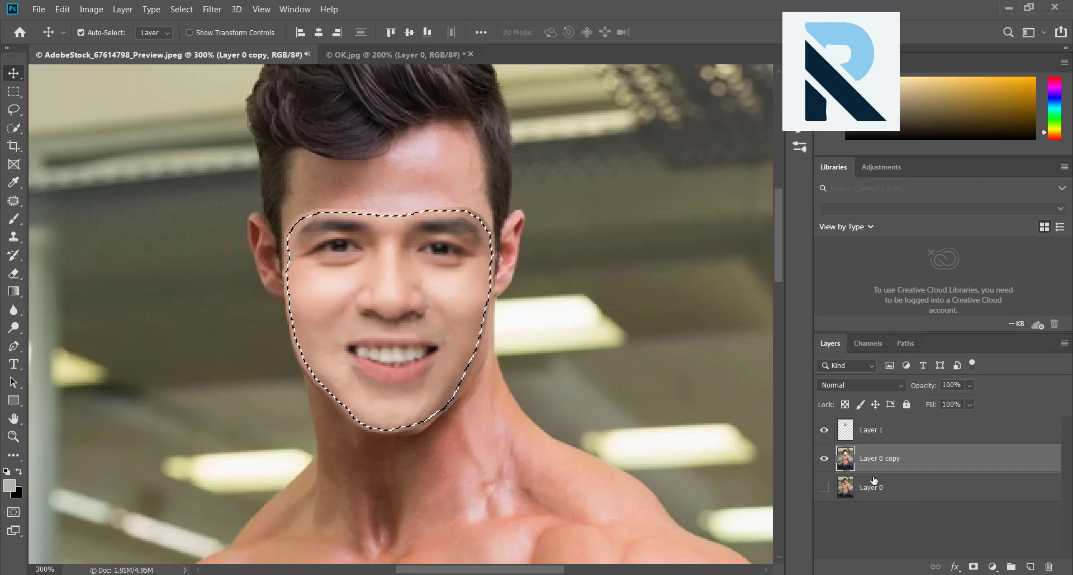
{"action": "left_click", "coordinate": [884, 442], "text": "shift"}
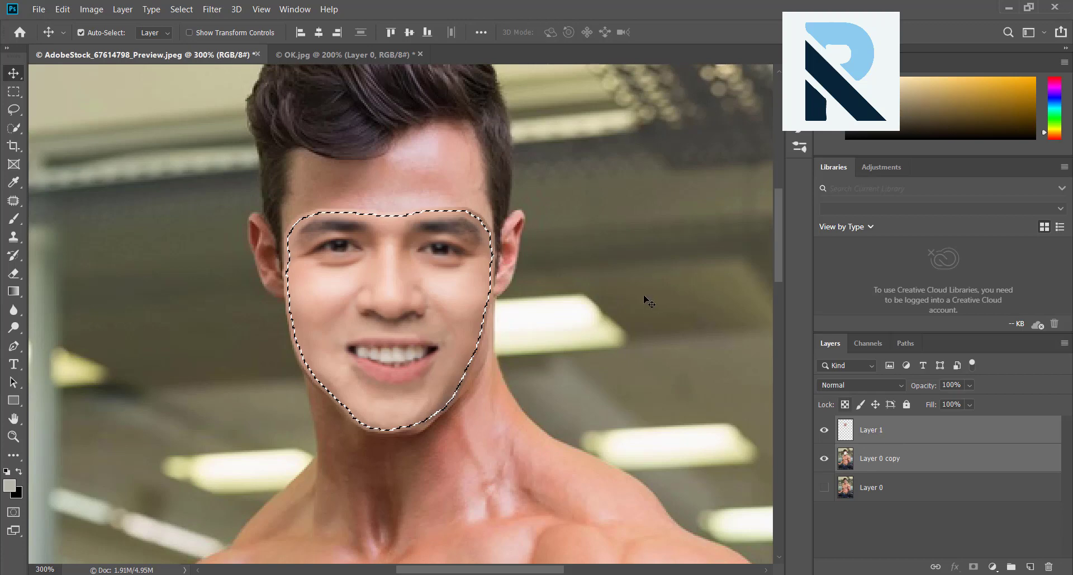
{"action": "left_click", "coordinate": [39, 8]}
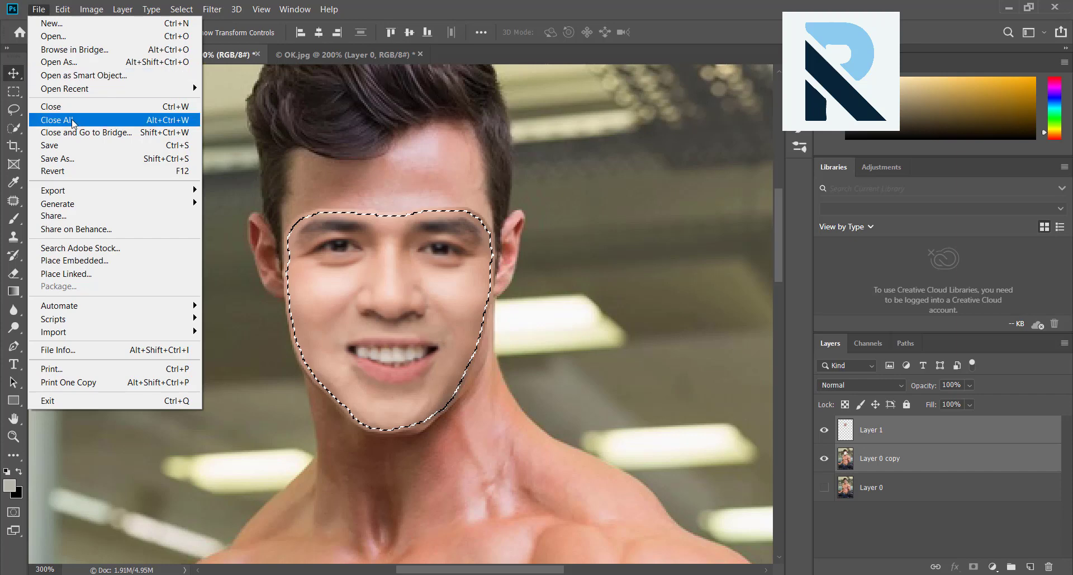
{"action": "key", "text": "Escape"}
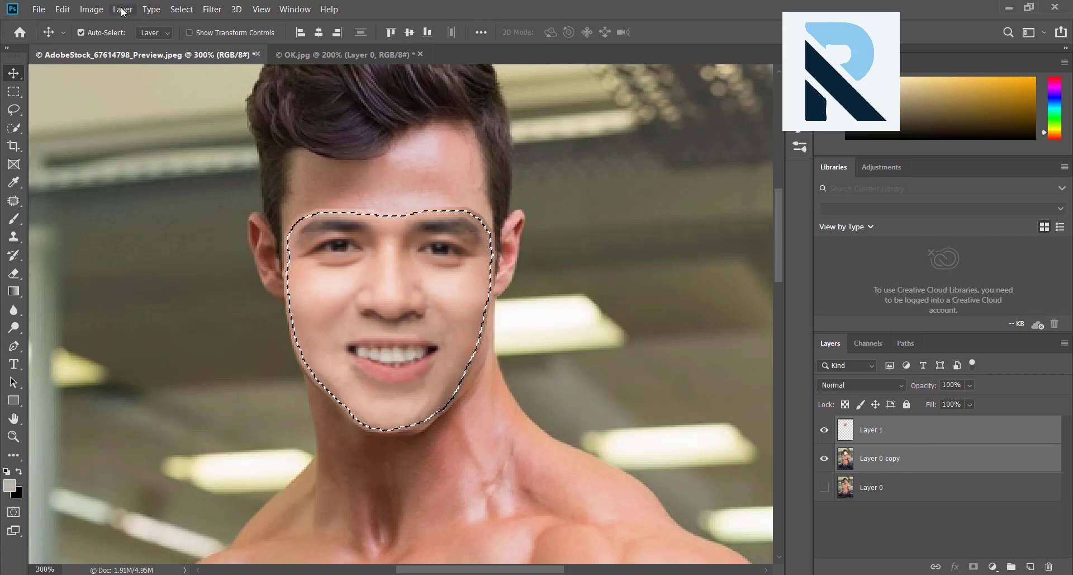
Auto-Blend the two layers using Panorama with Seamless Tones and Colors, creating Layer 1 (merged)
{"action": "left_click", "coordinate": [61, 9]}
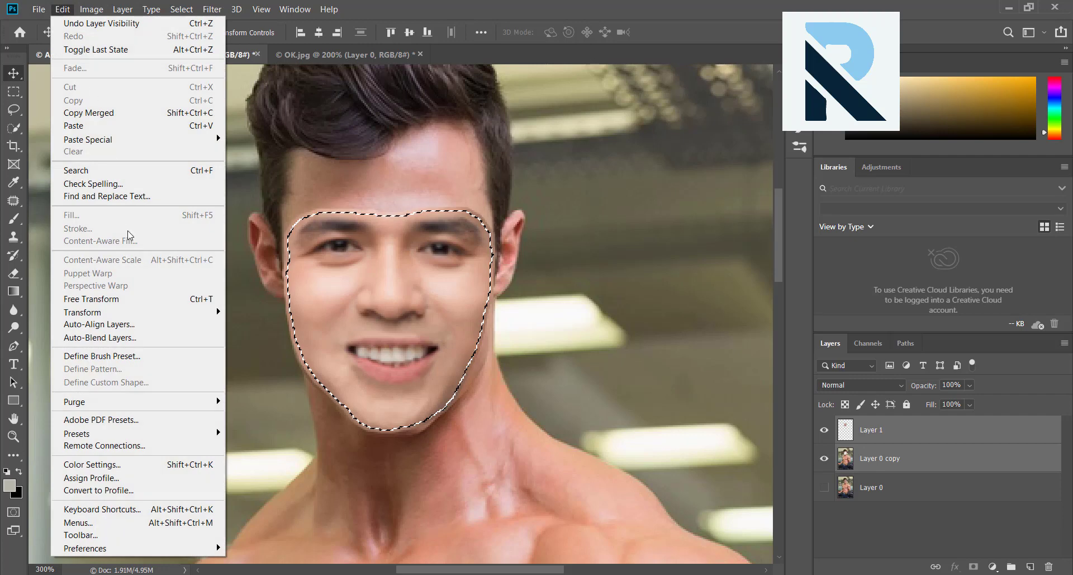
{"action": "left_click", "coordinate": [112, 338]}
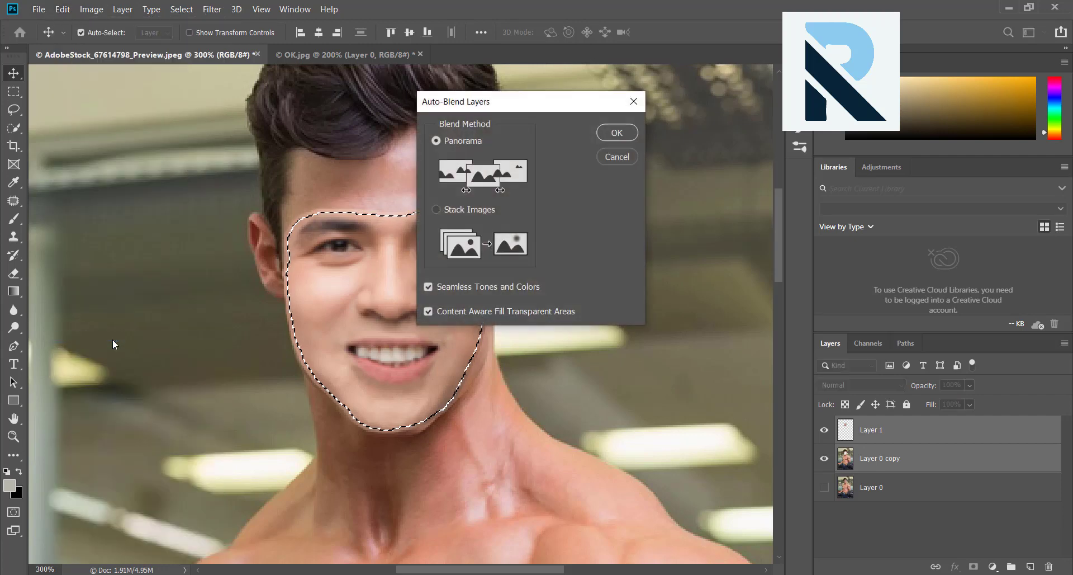
{"action": "left_click_drag", "start_coordinate": [530, 105], "coordinate": [699, 104]}
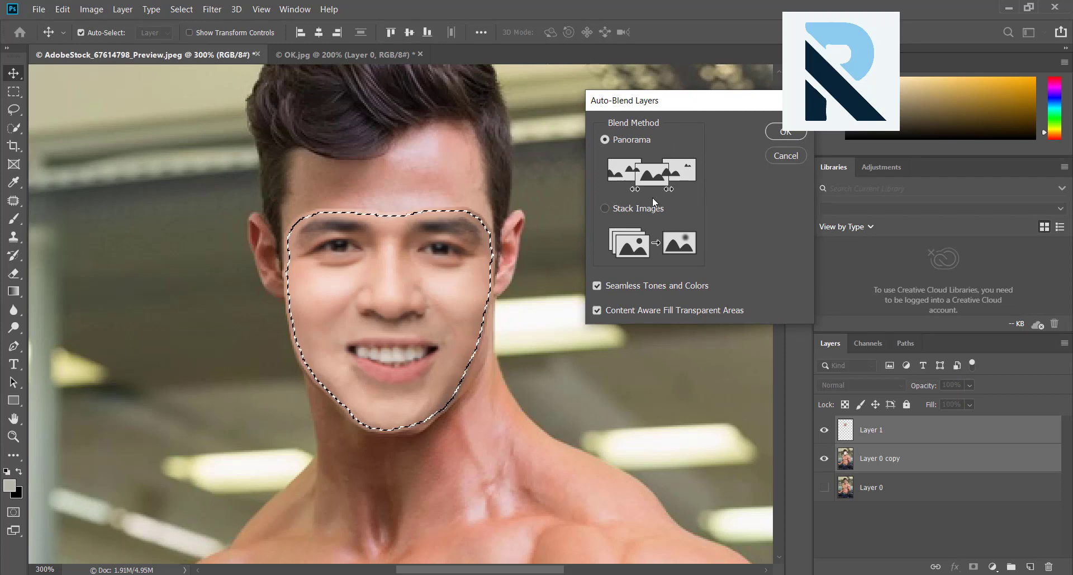
{"action": "left_click", "coordinate": [640, 207]}
{"action": "left_click", "coordinate": [622, 143]}
{"action": "left_click_drag", "start_coordinate": [692, 106], "coordinate": [684, 131]}
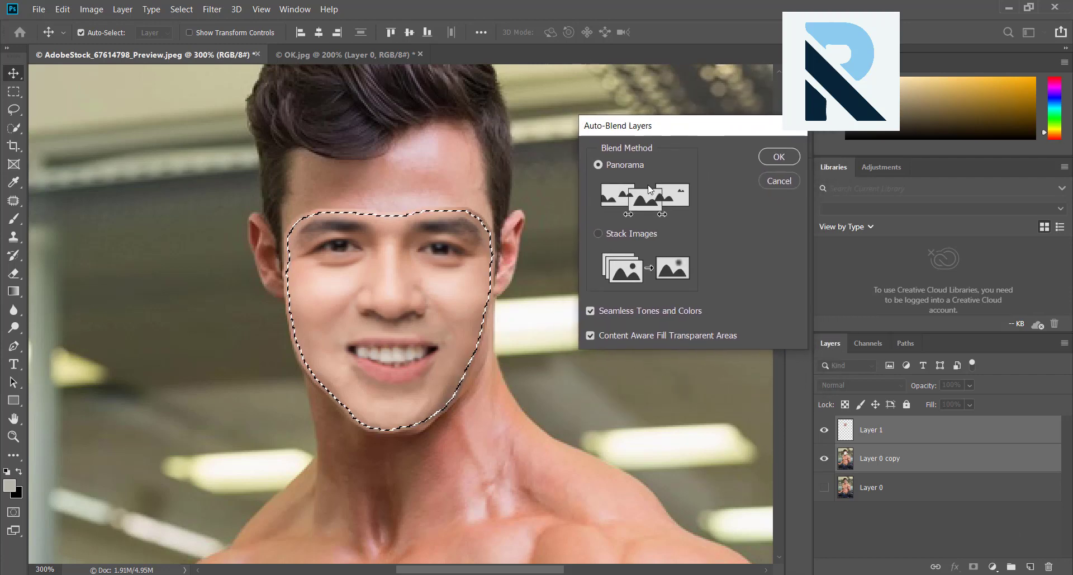
{"action": "left_click", "coordinate": [614, 237]}
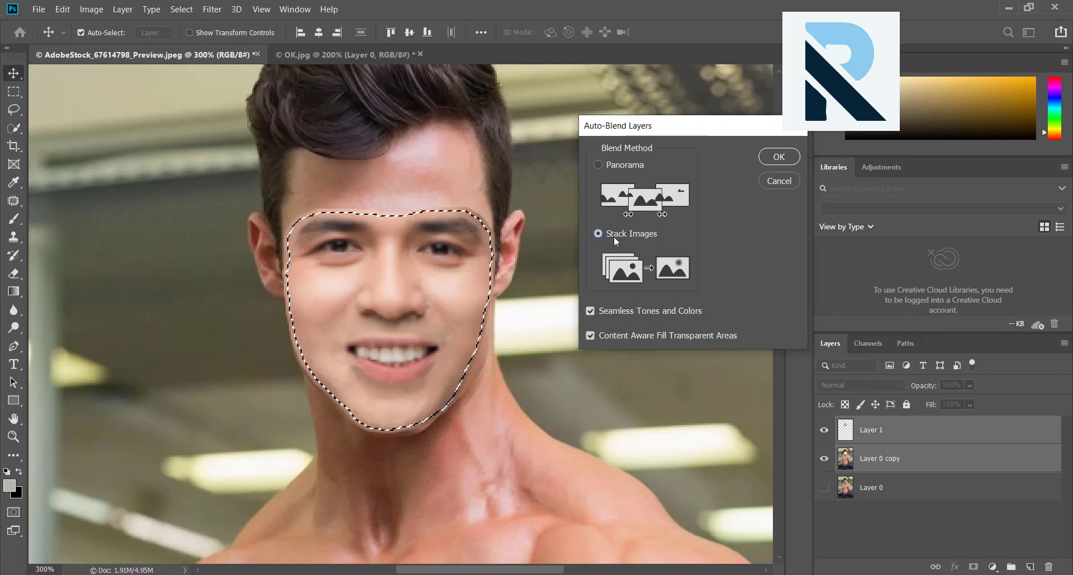
{"action": "left_click", "coordinate": [612, 166]}
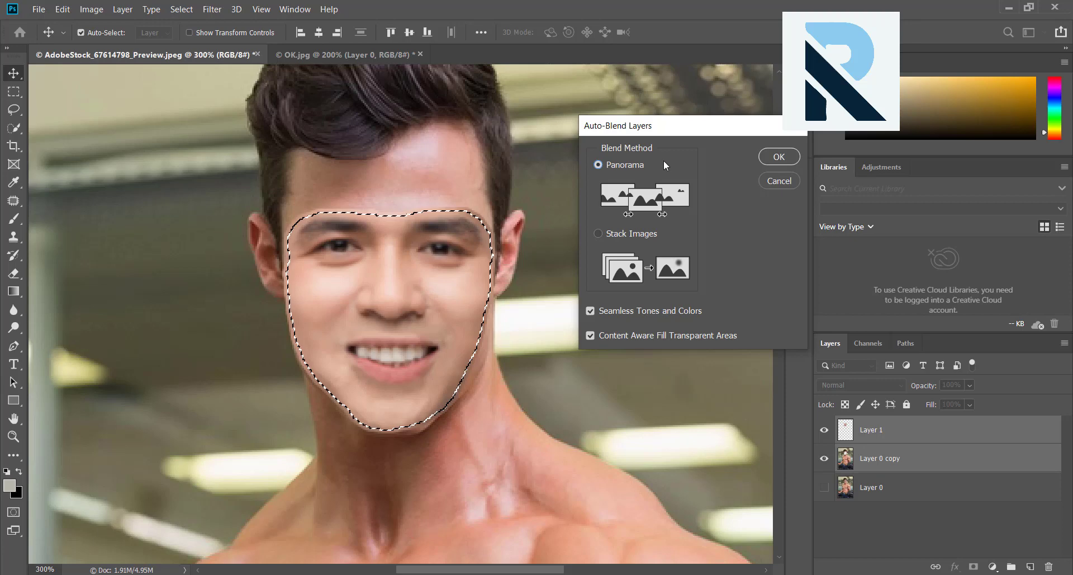
{"action": "left_click", "coordinate": [767, 159]}
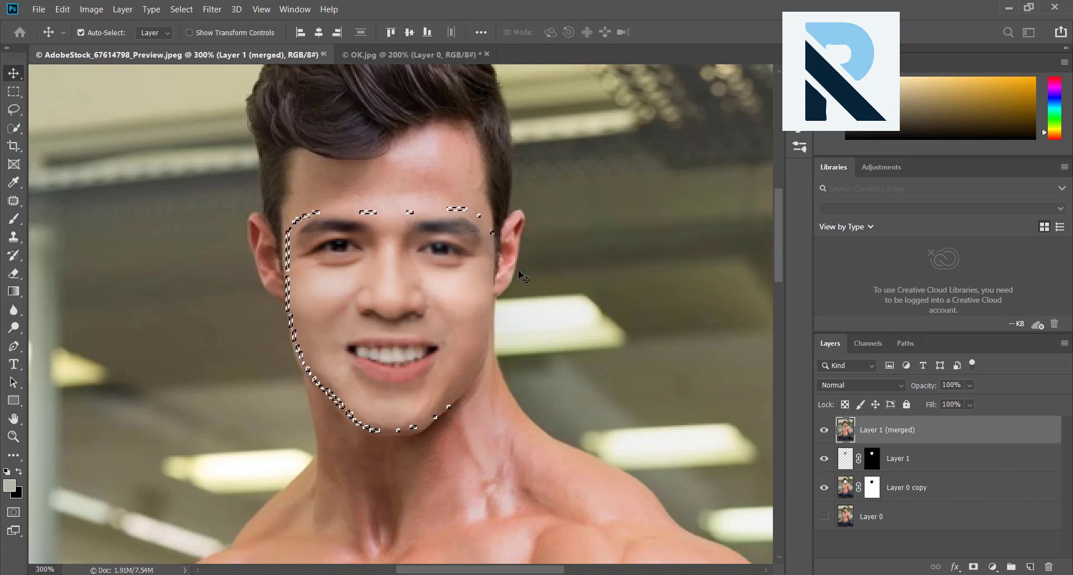
Deselect the face and pick the Blur tool to soften the seam around the face edges
{"action": "key", "text": "ctrl+d"}
{"action": "key", "text": "x"}
{"action": "key", "text": "r"}
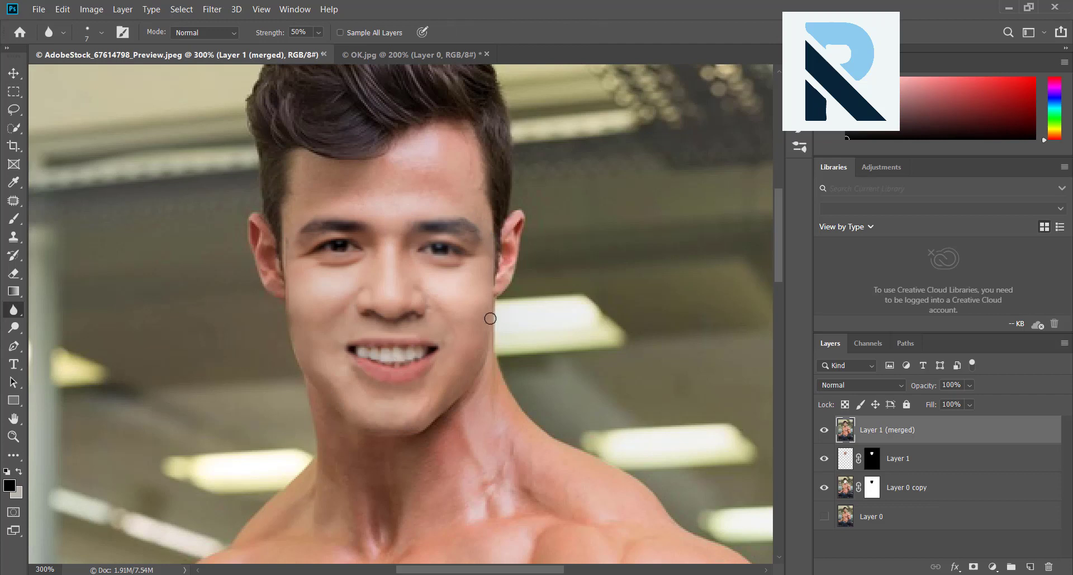
{"action": "key", "text": "v"}
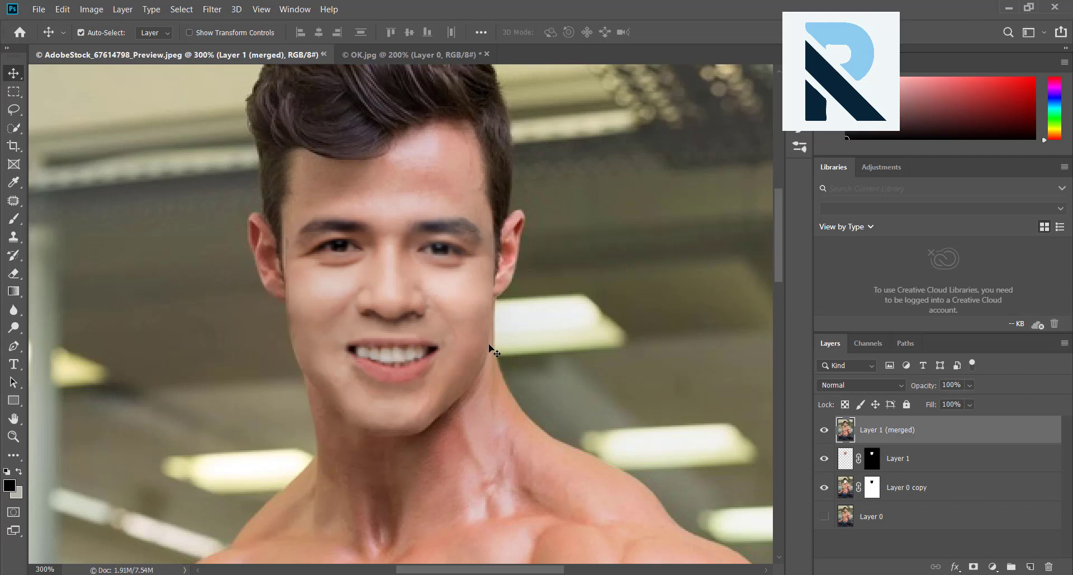
Zoom out from 300% to 200% to check the blended face with the shoulders in view
{"action": "key", "text": "ctrl+minus"}
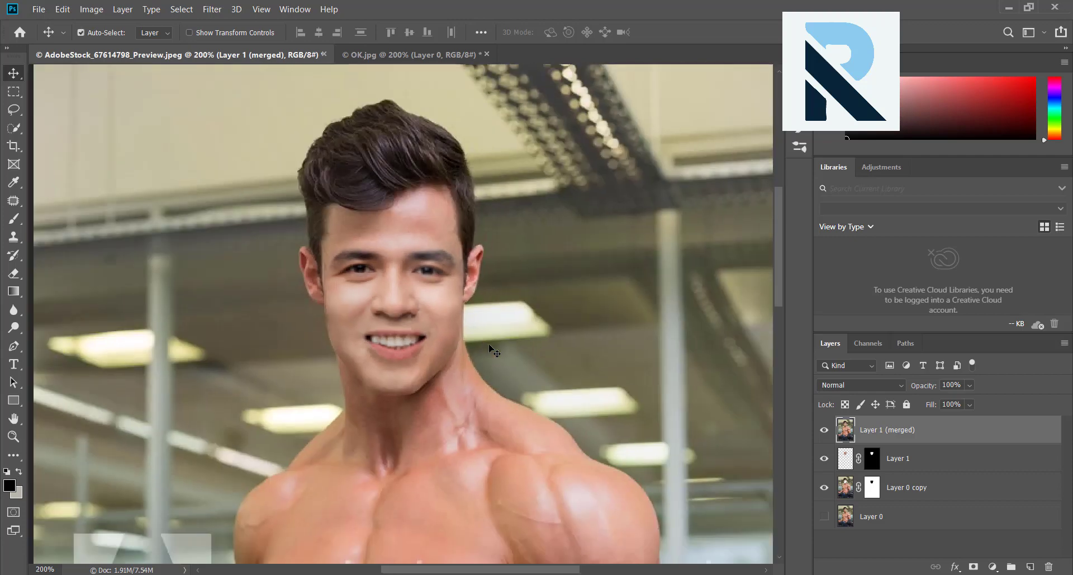